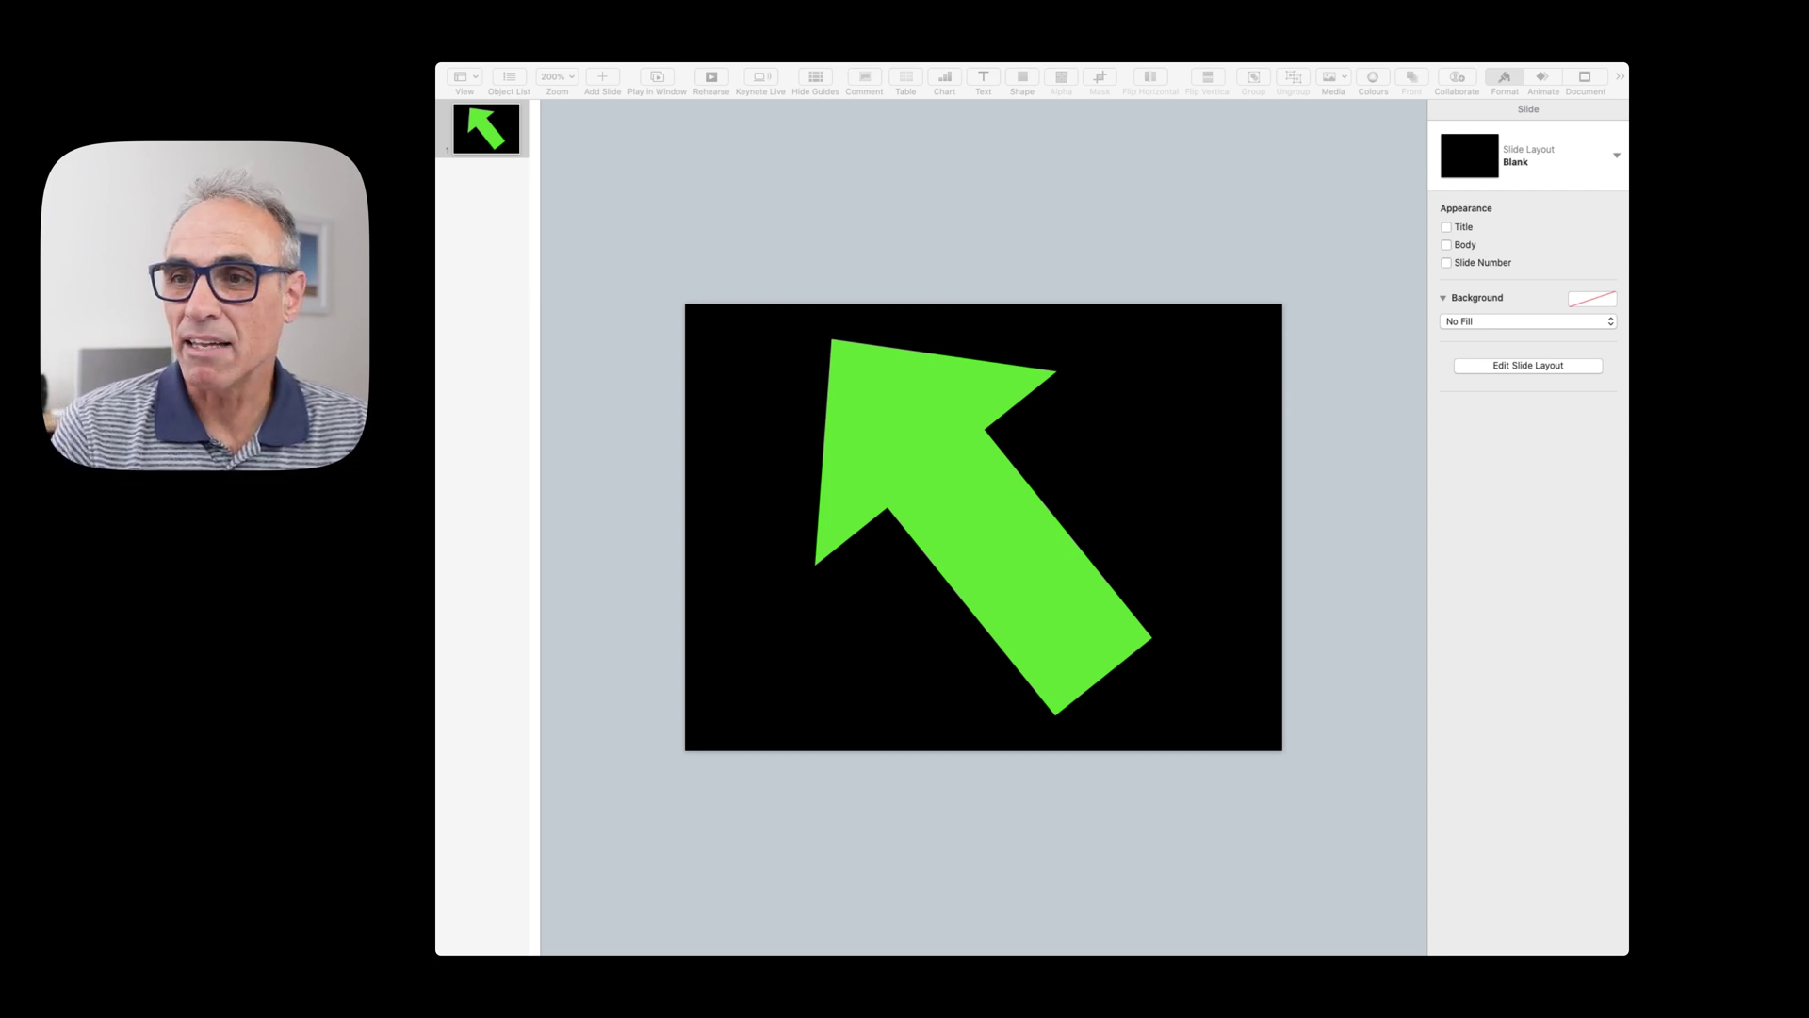
- Select the bright green up-left arrow on the black slide
click(966, 503)
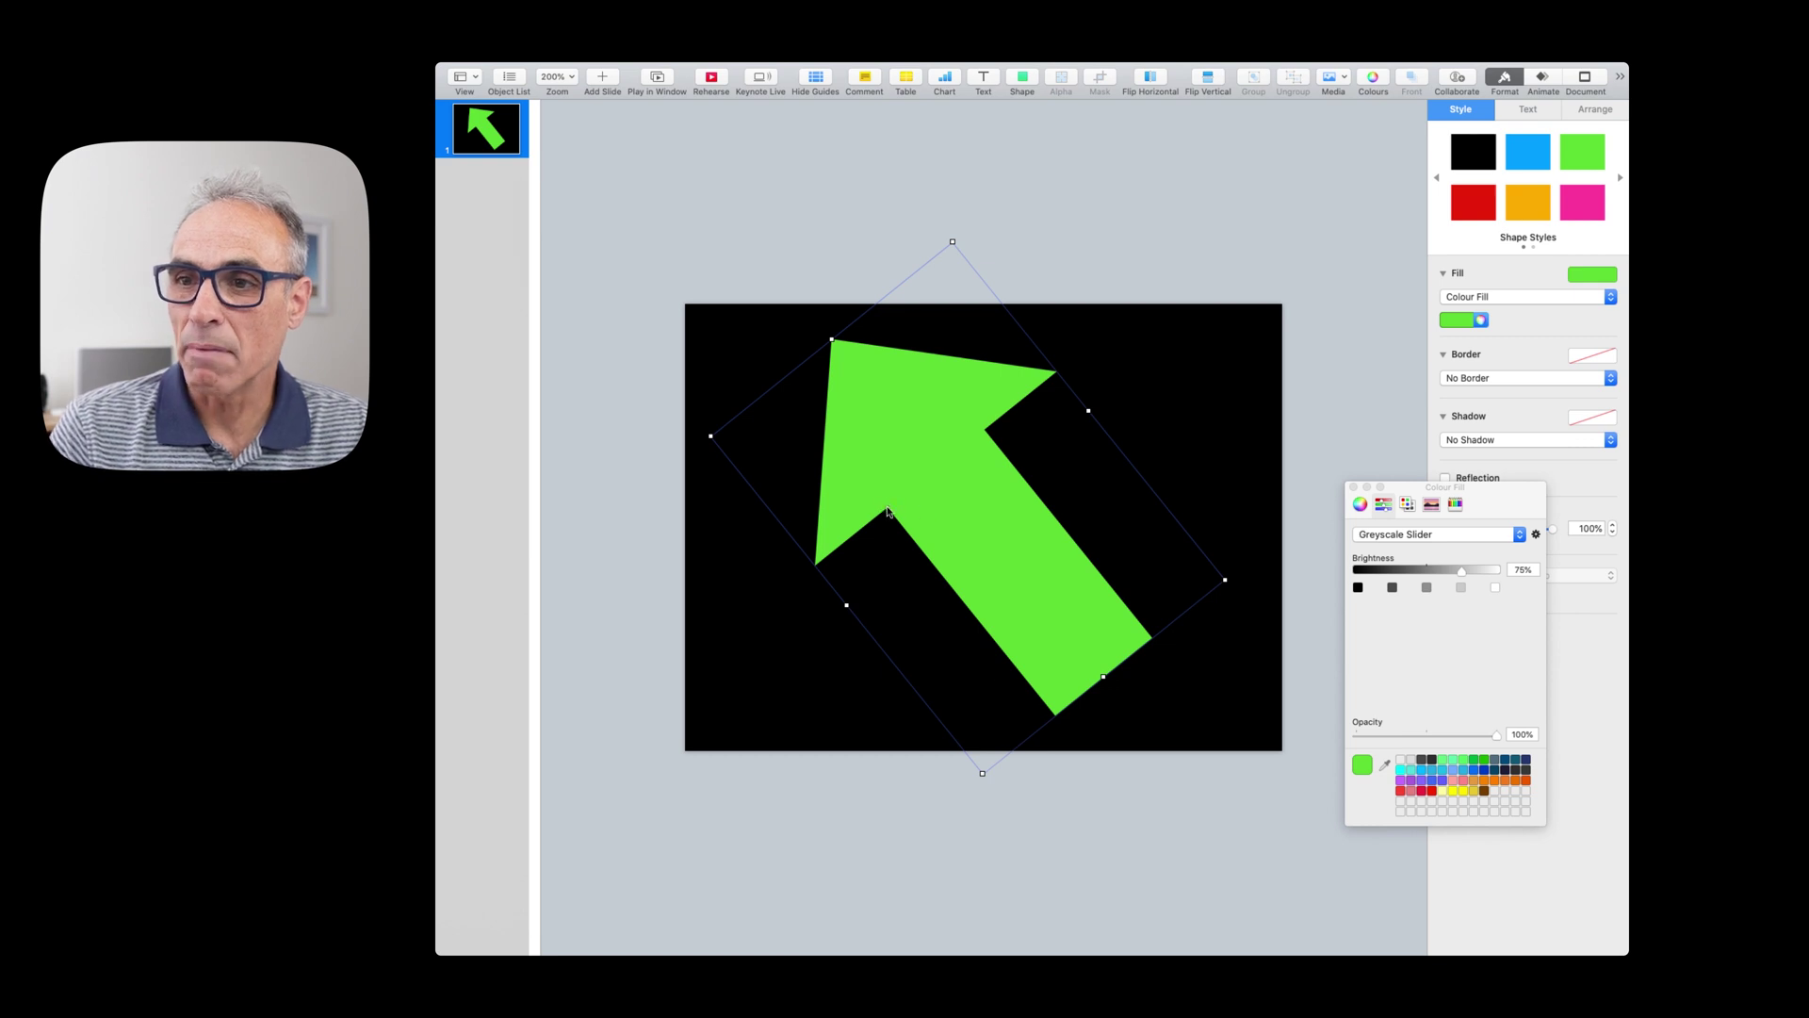
- Slim the green arrow's shaft, lengthen it slightly, and recentre it on the slide
drag(887, 508, 895, 504)
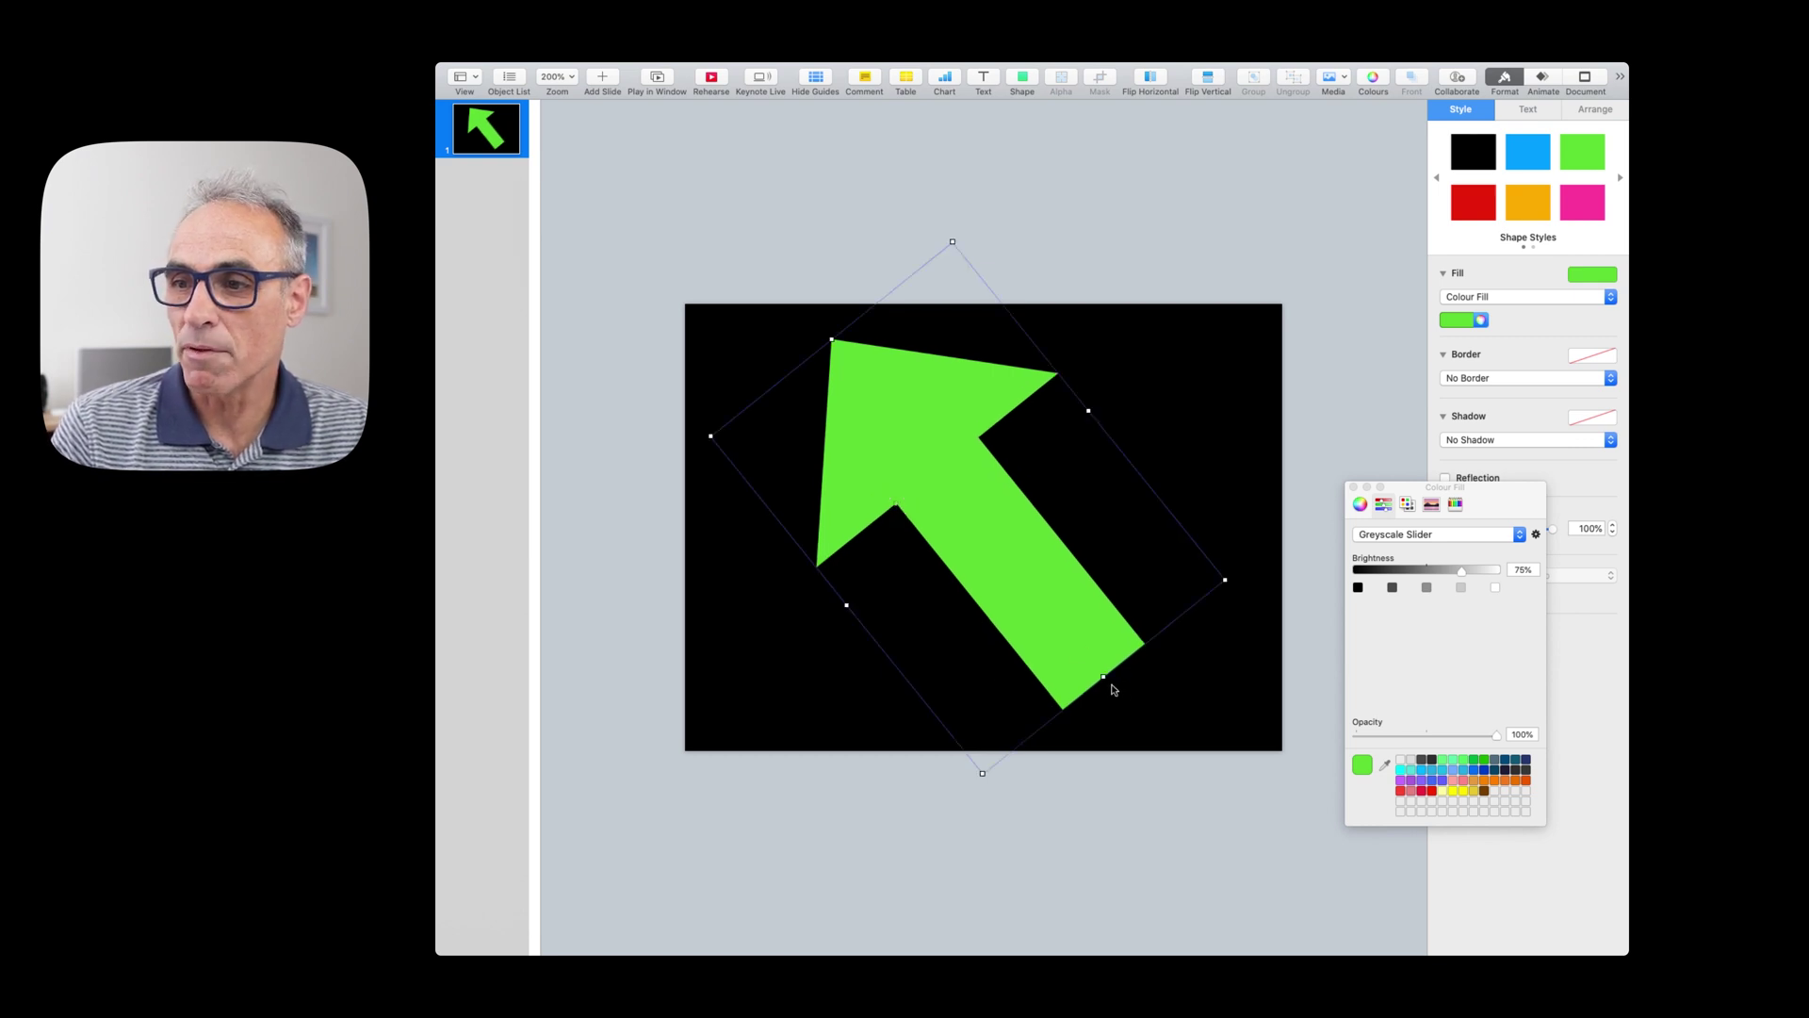
drag(1112, 687, 1127, 694)
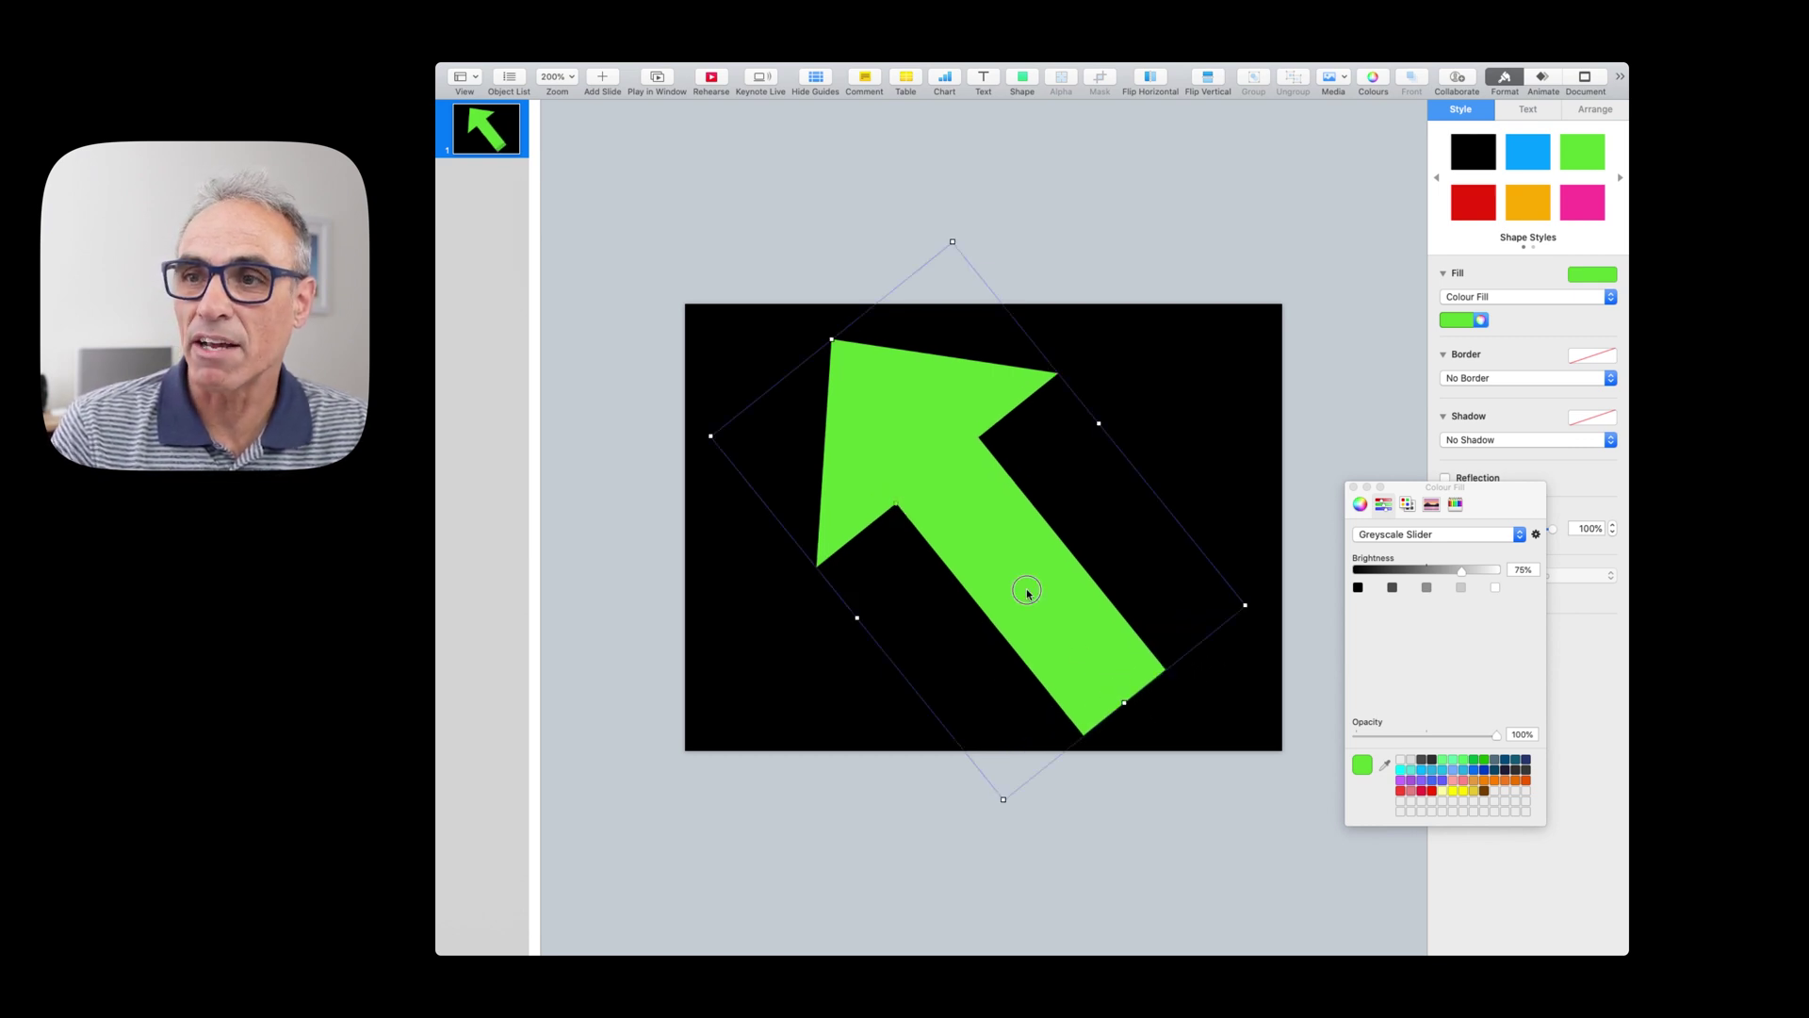
drag(1034, 597, 1029, 589)
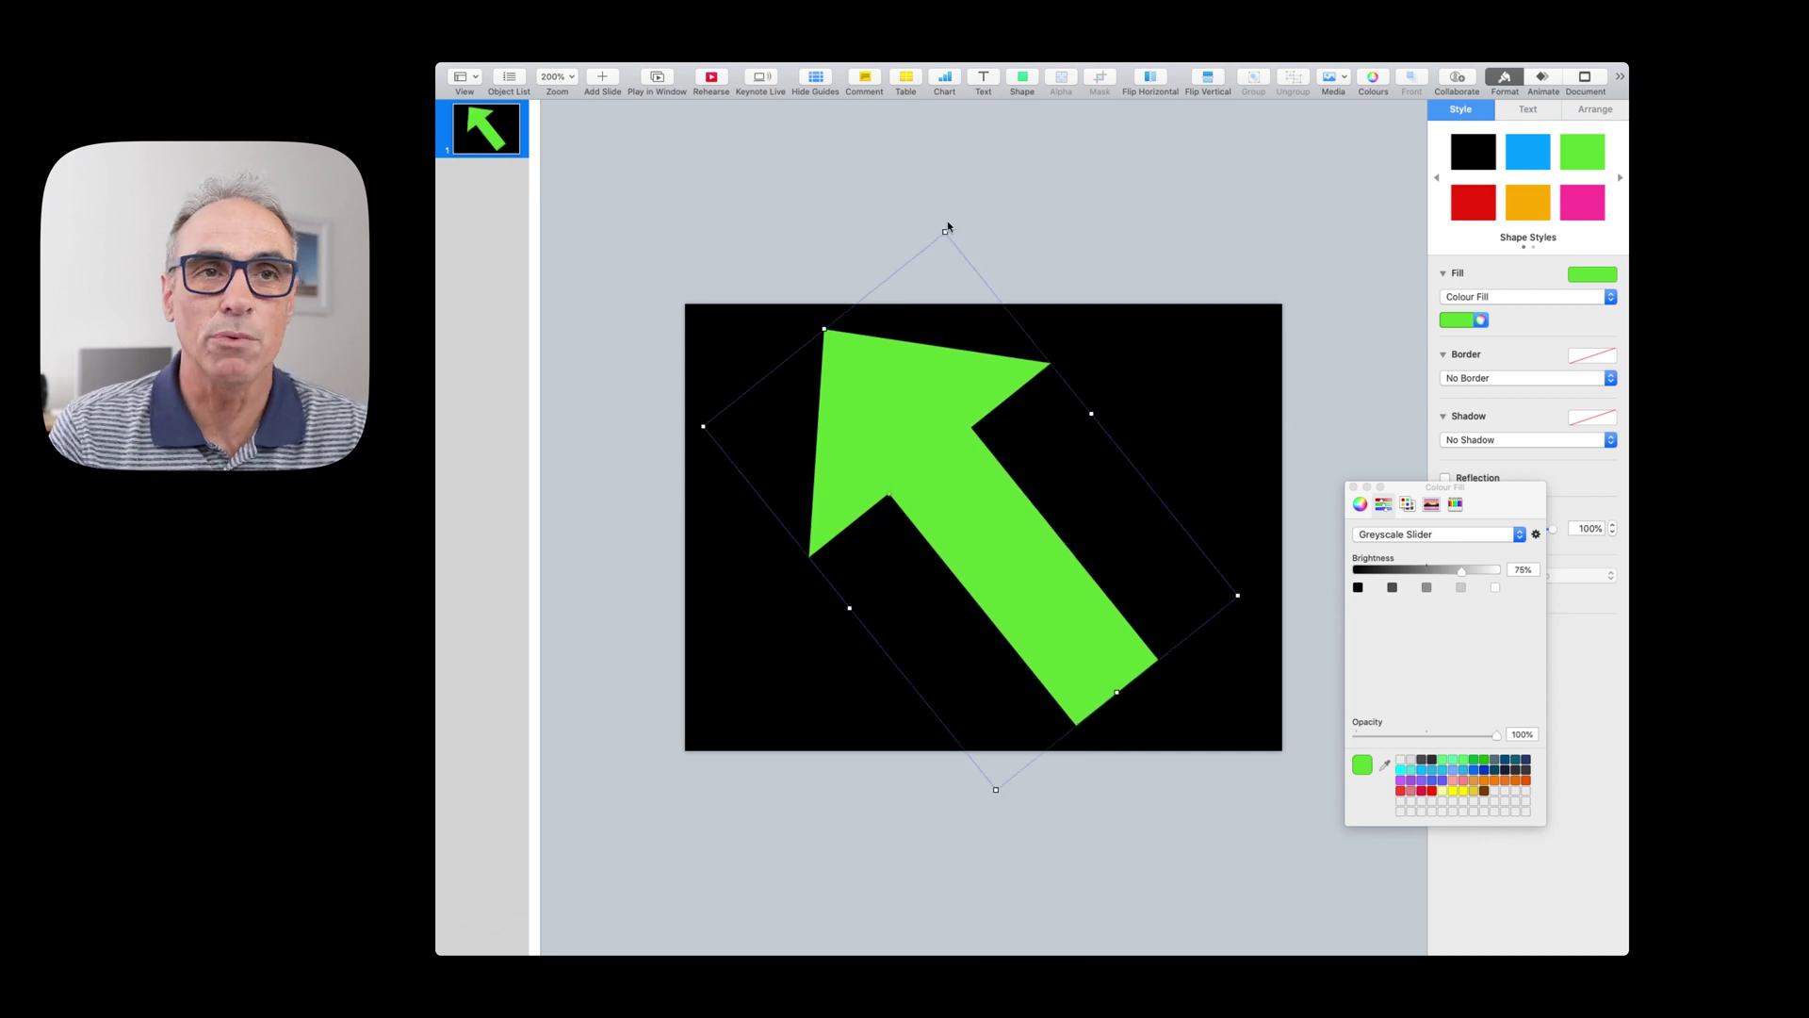
click(1079, 221)
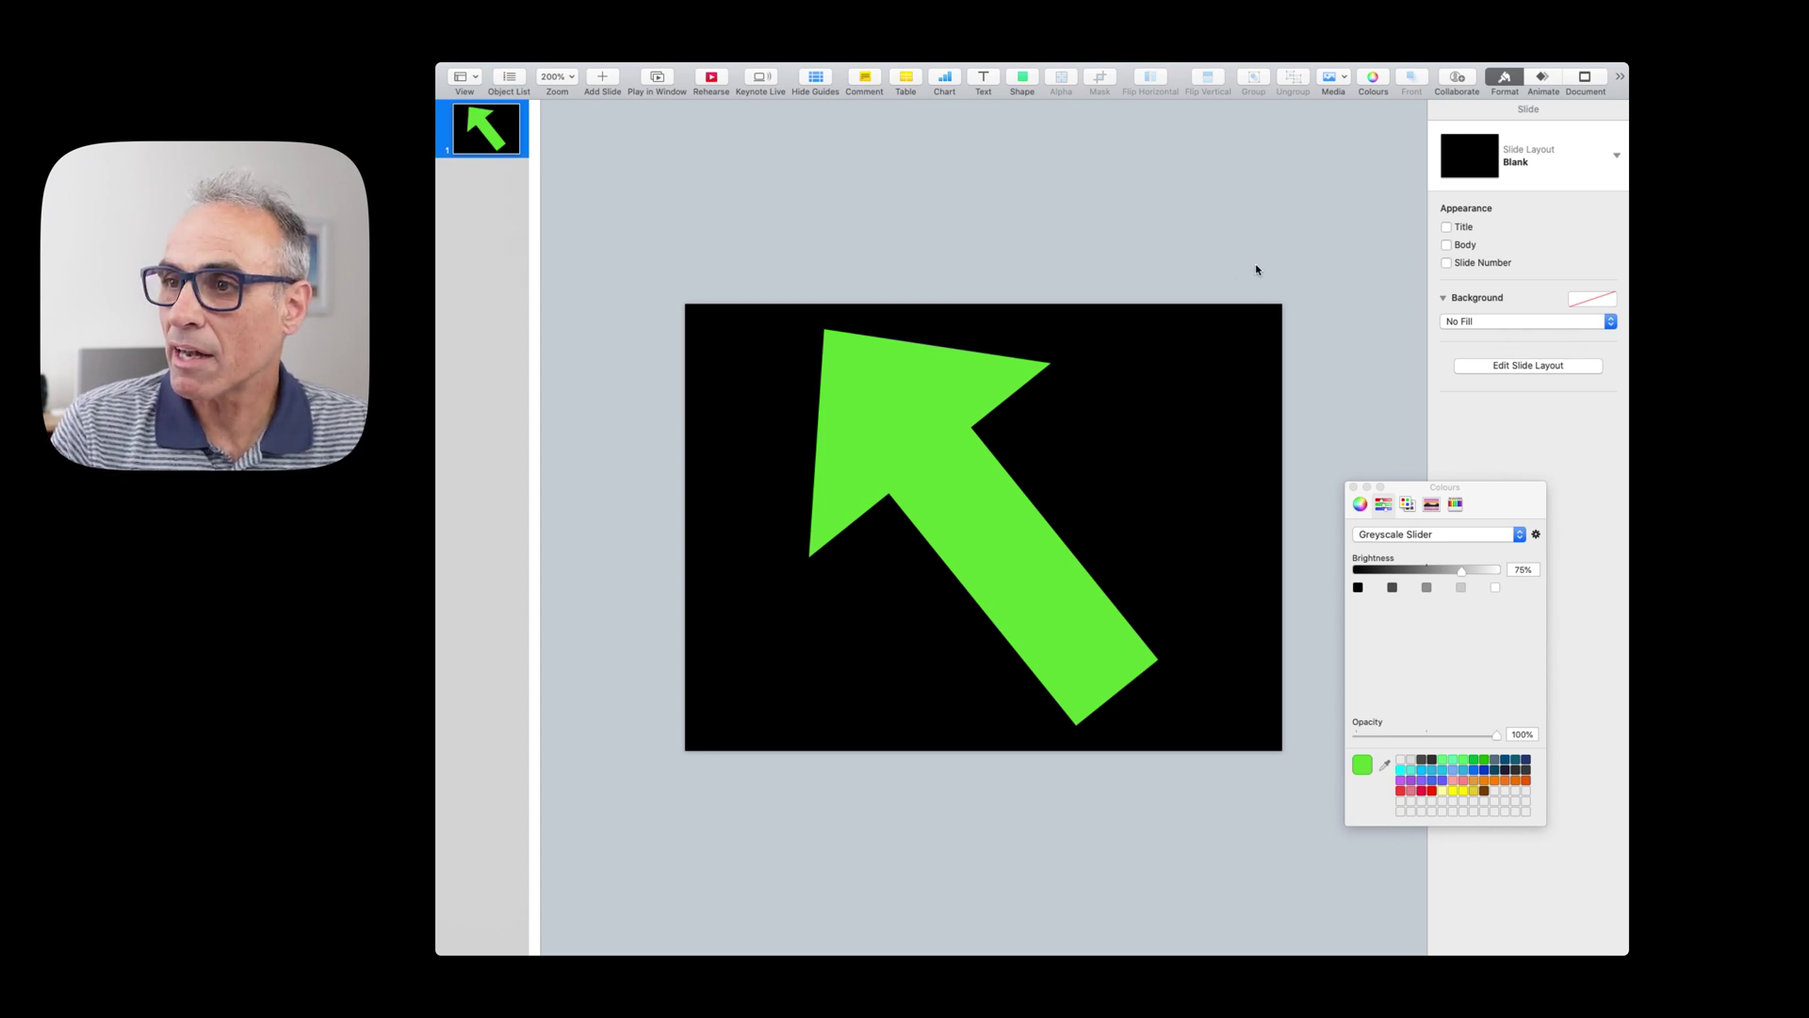
click(903, 406)
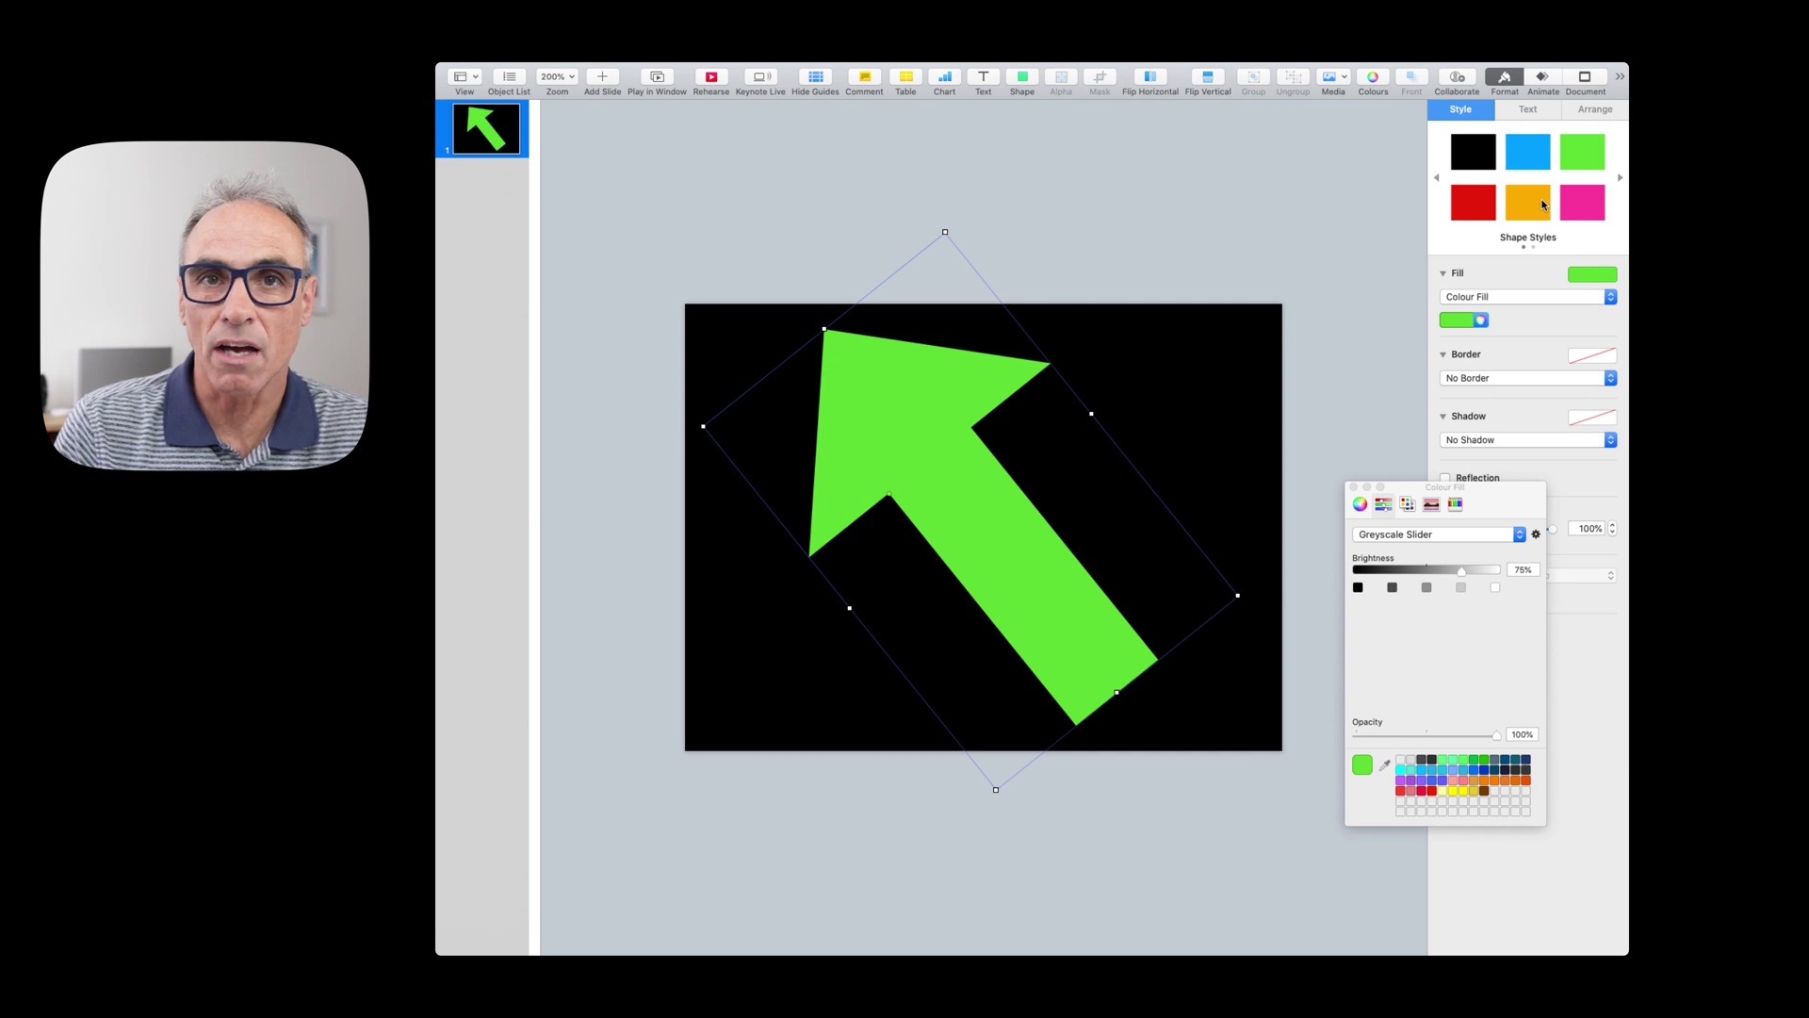
click(1201, 392)
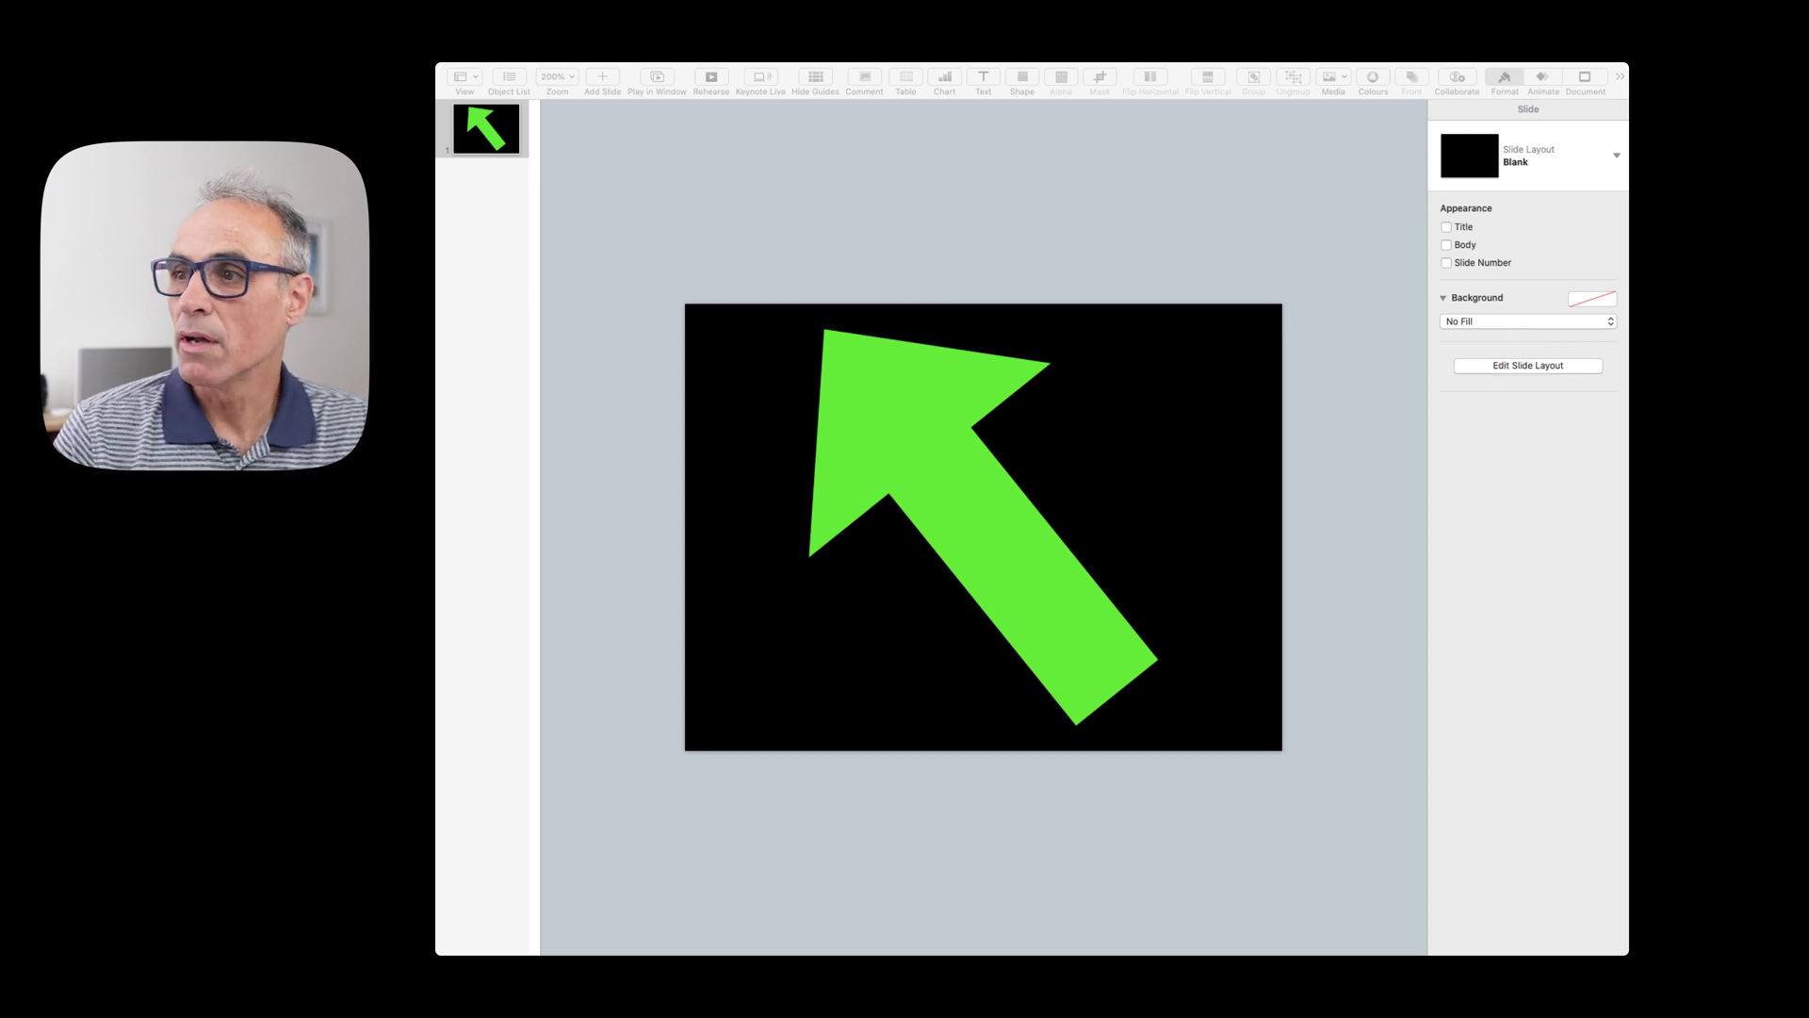
click(1493, 321)
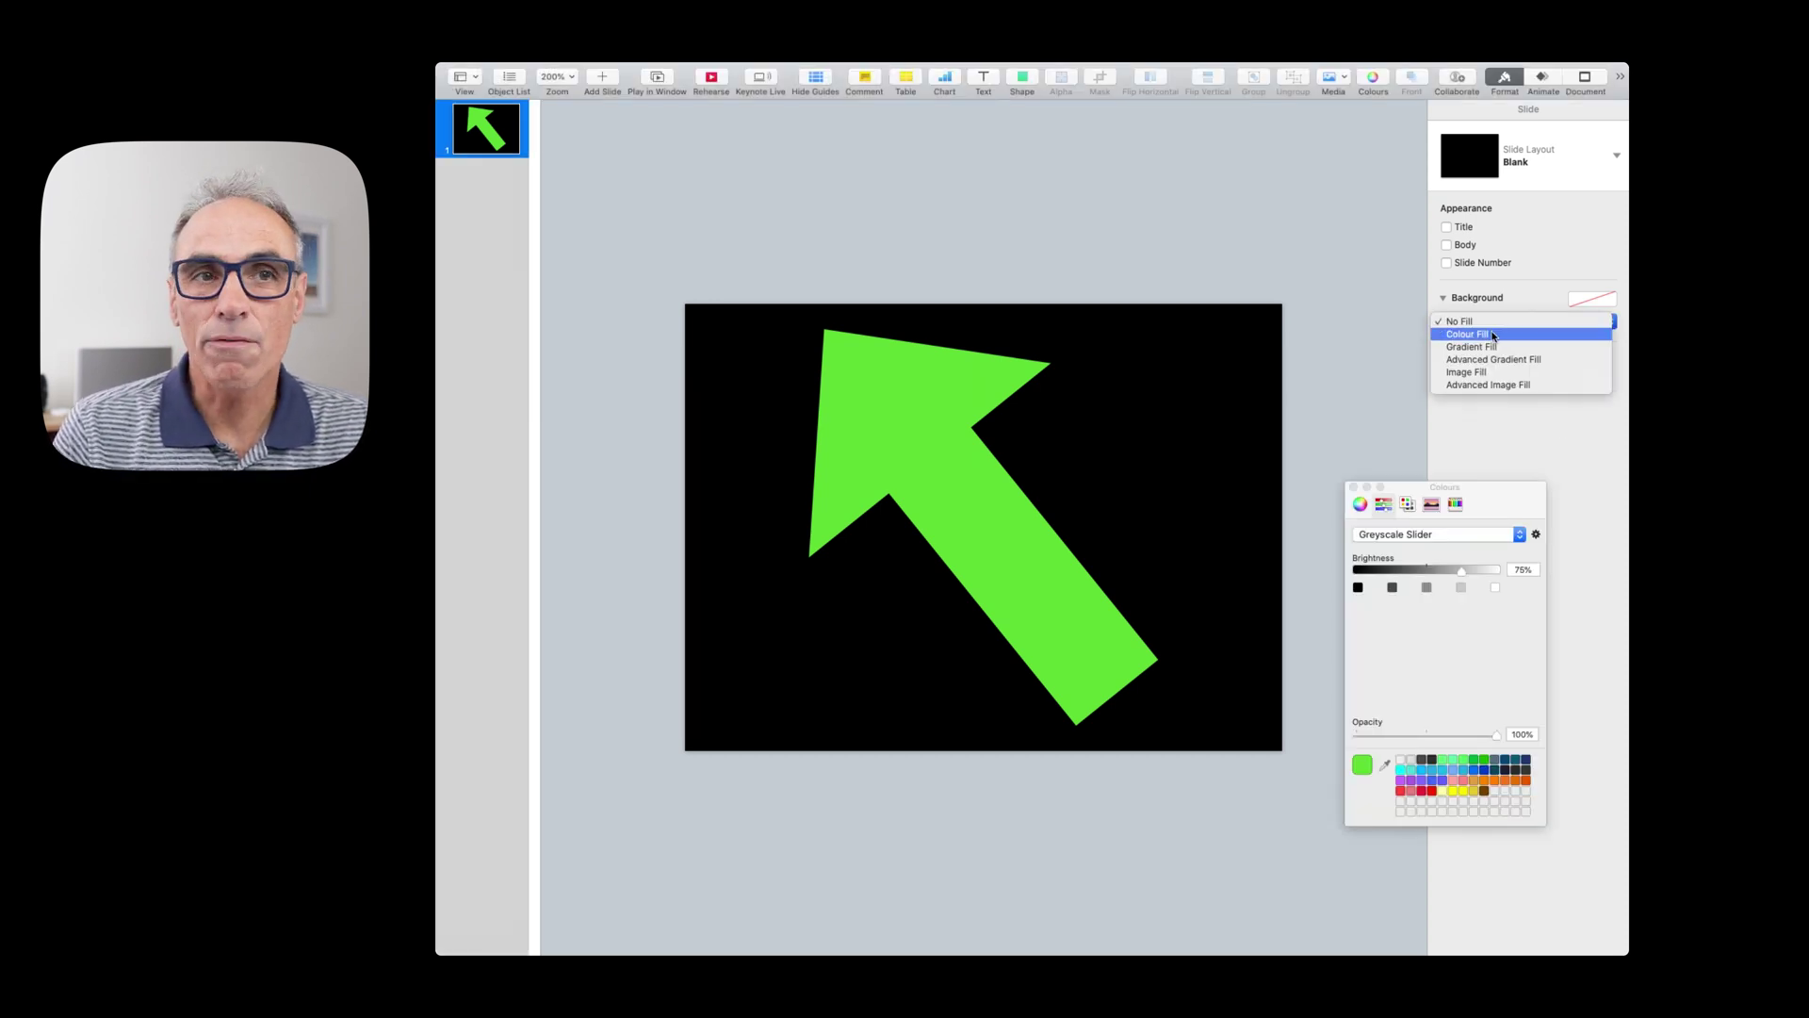
- Give the slide background a Colour Fill using the black swatch
click(1493, 335)
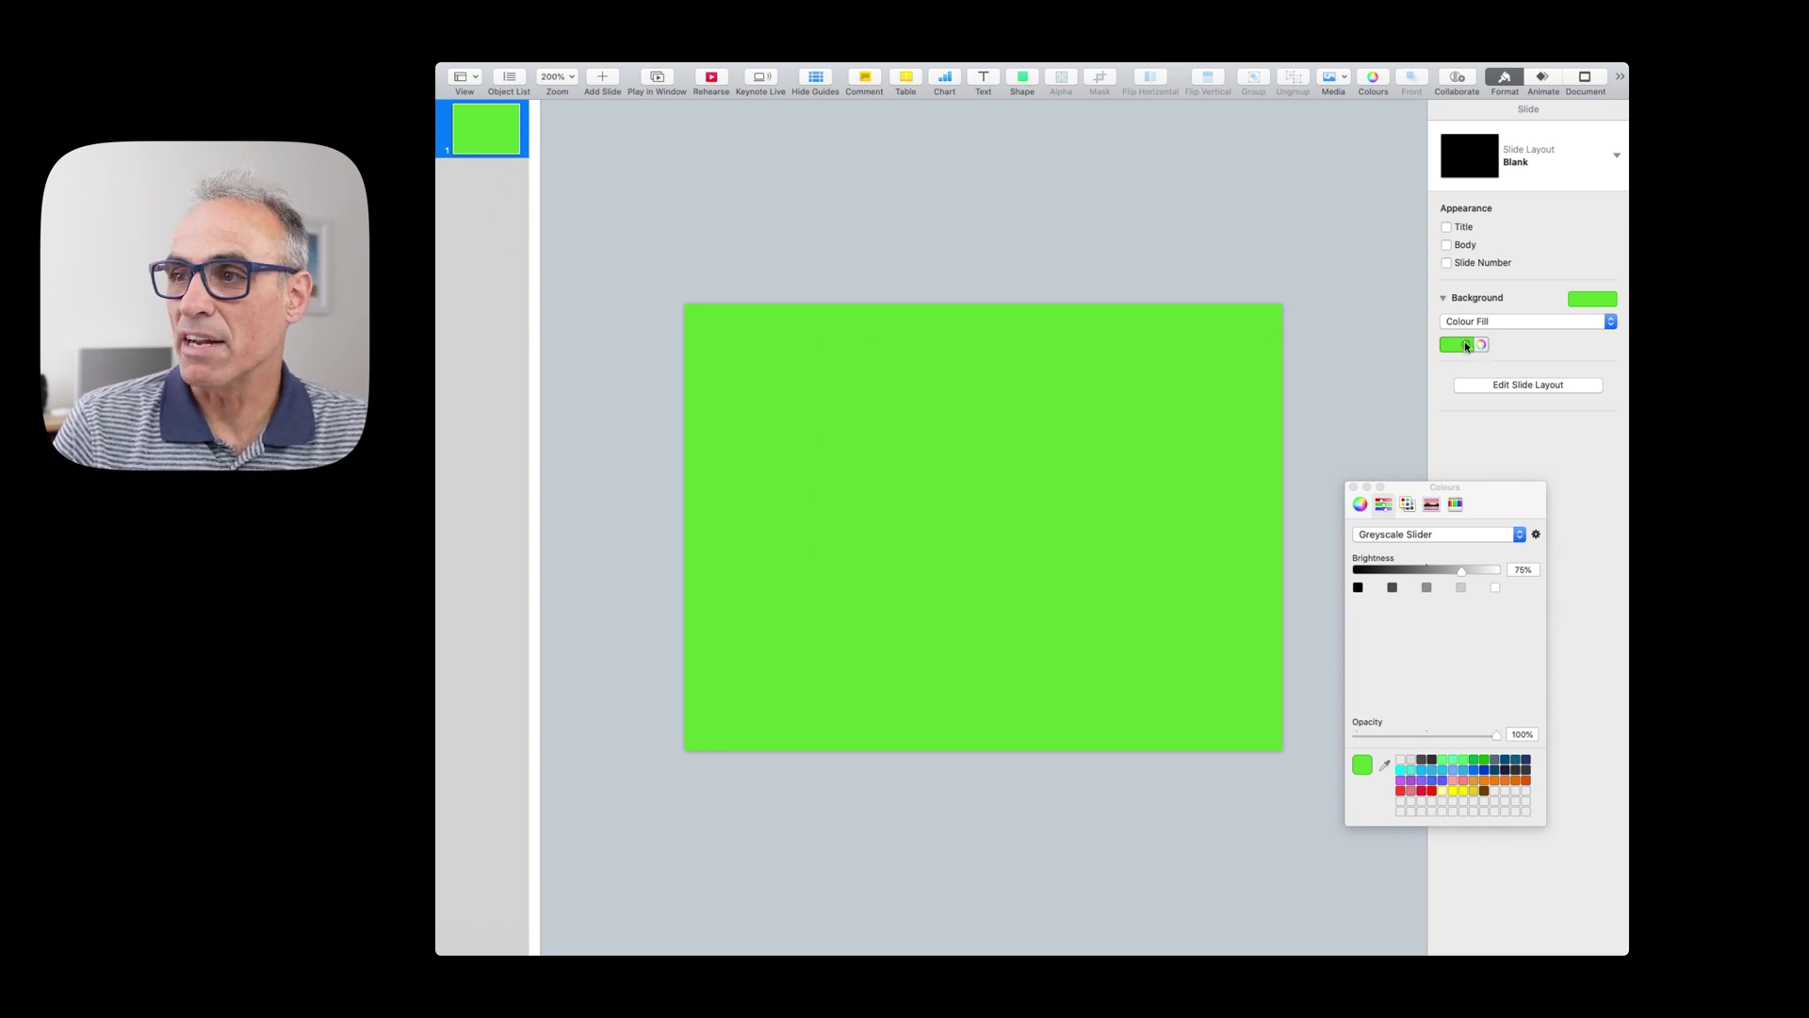
click(1464, 345)
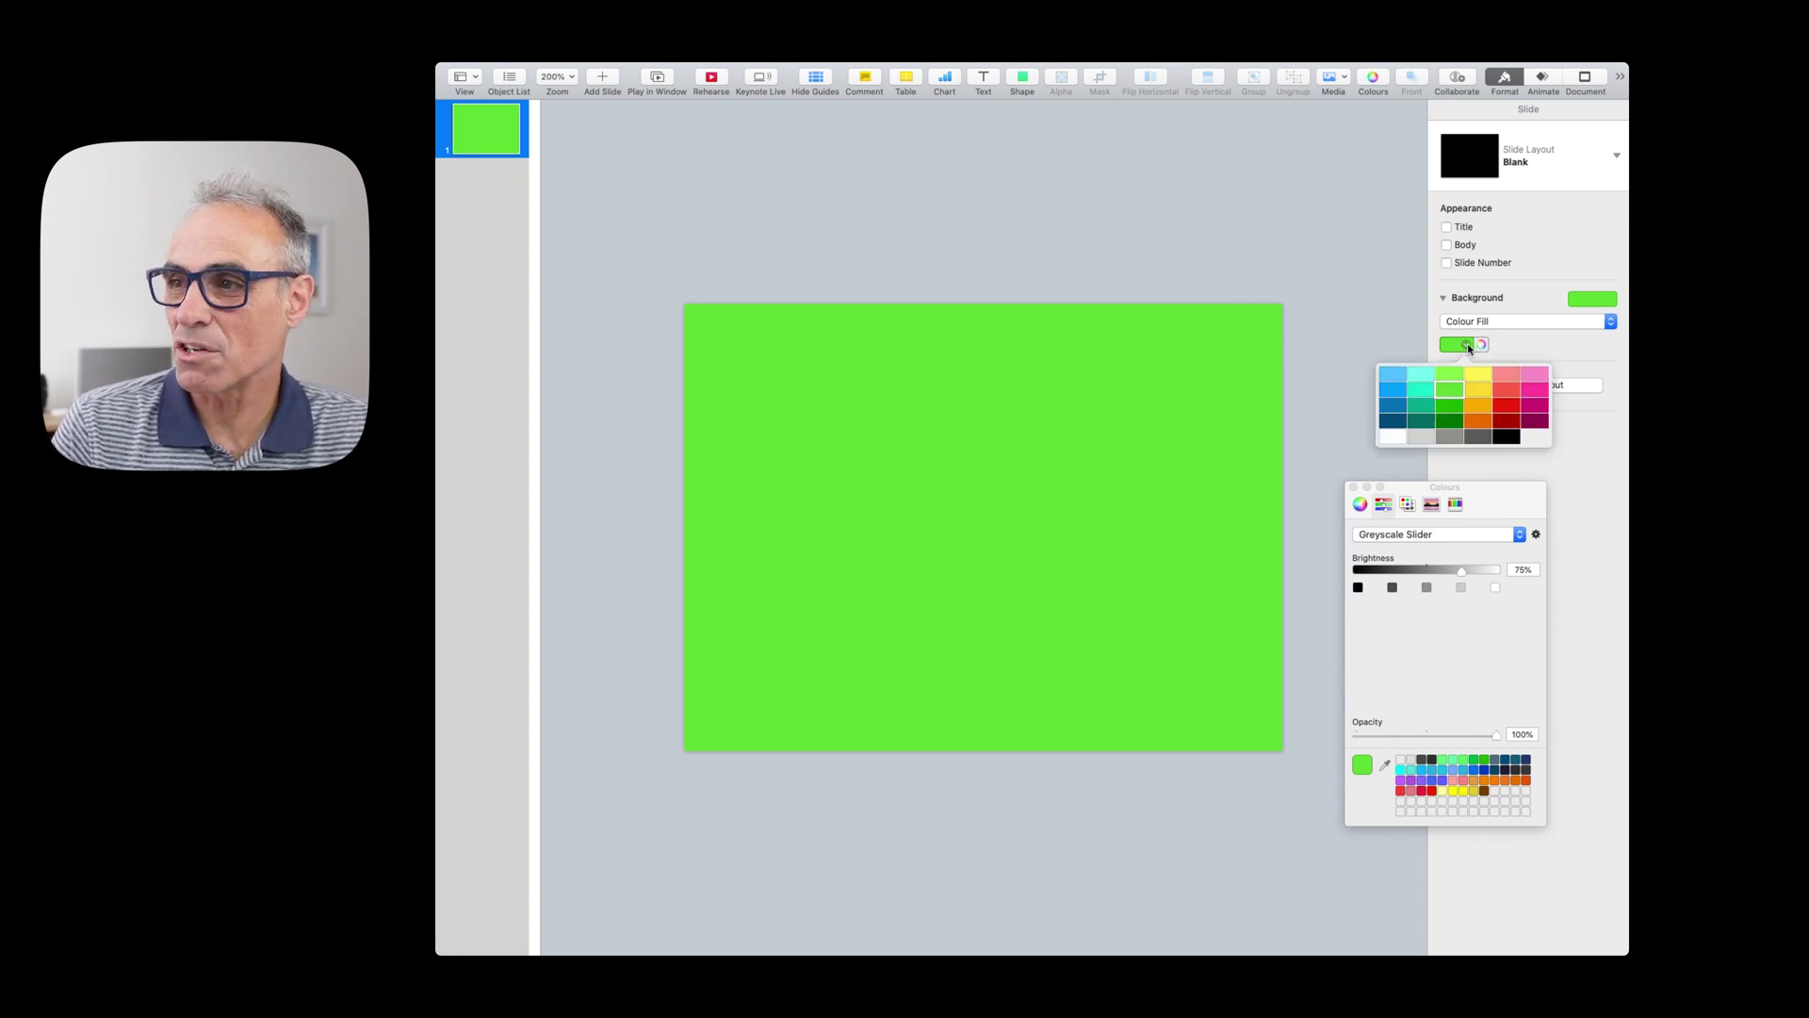
click(1512, 436)
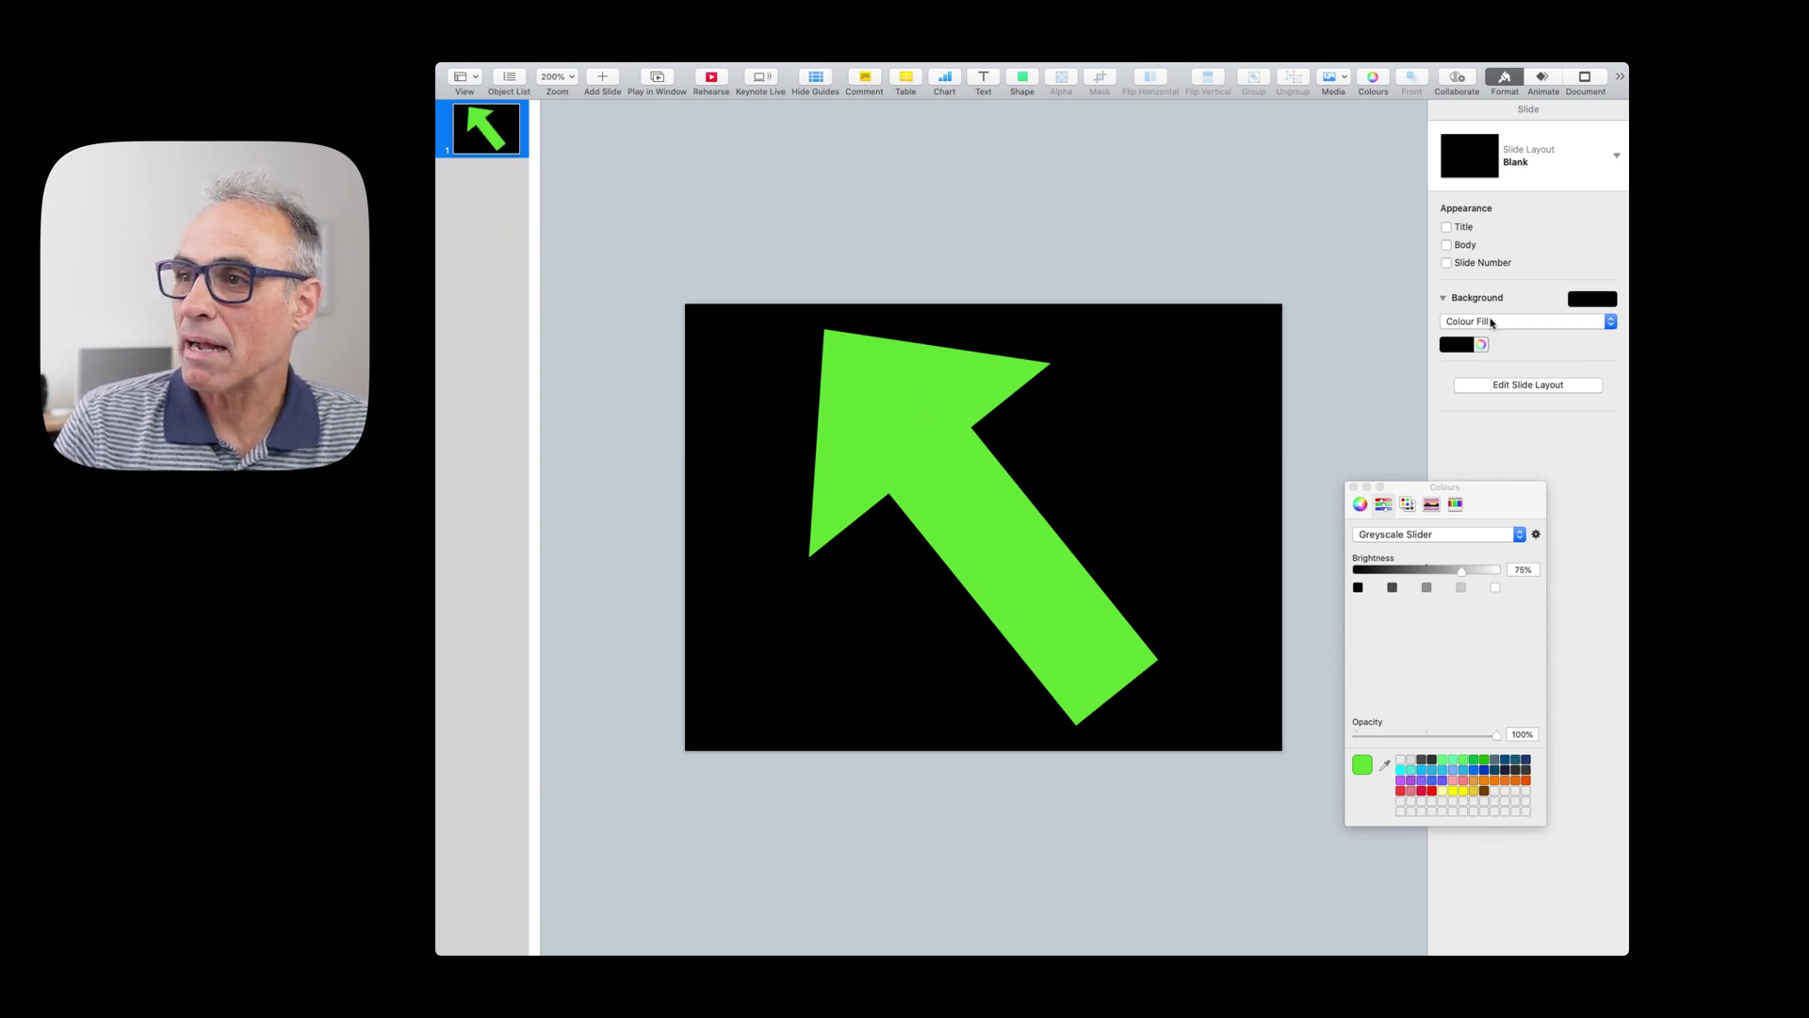
drag(1496, 487, 1519, 433)
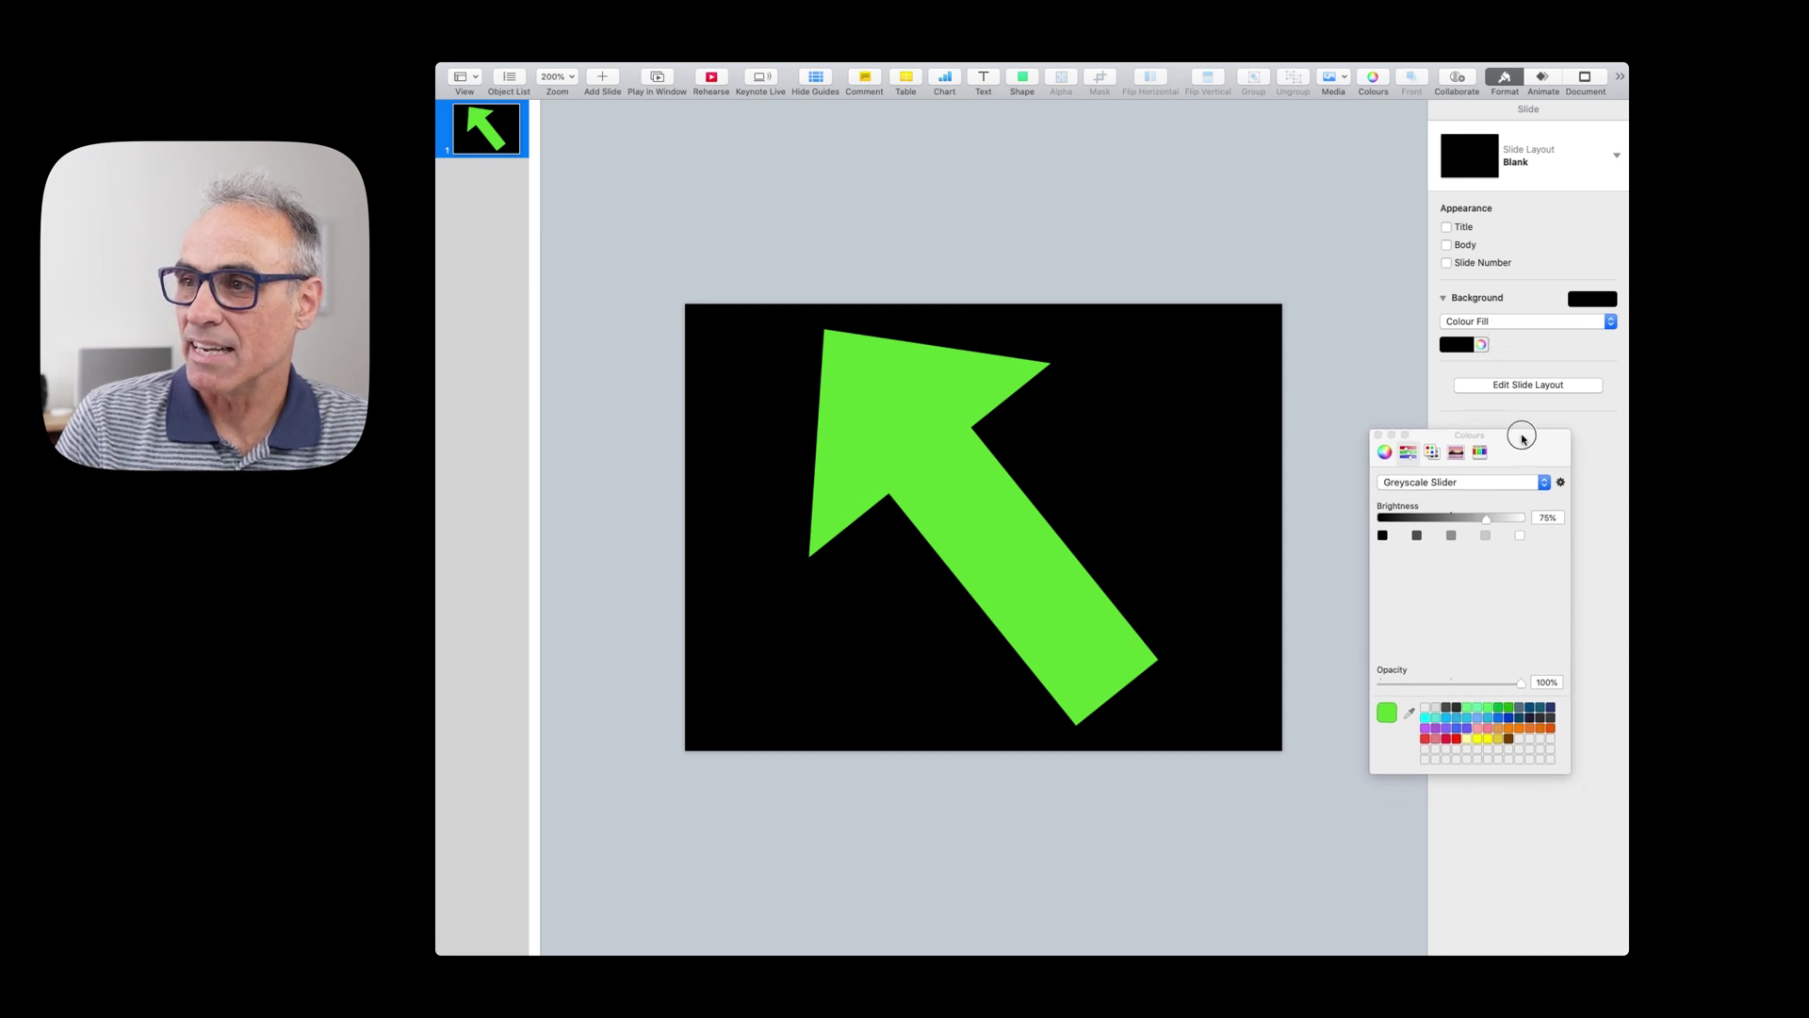
- Set the background colour to greyscale 0% brightness with 1% opacity
click(1482, 346)
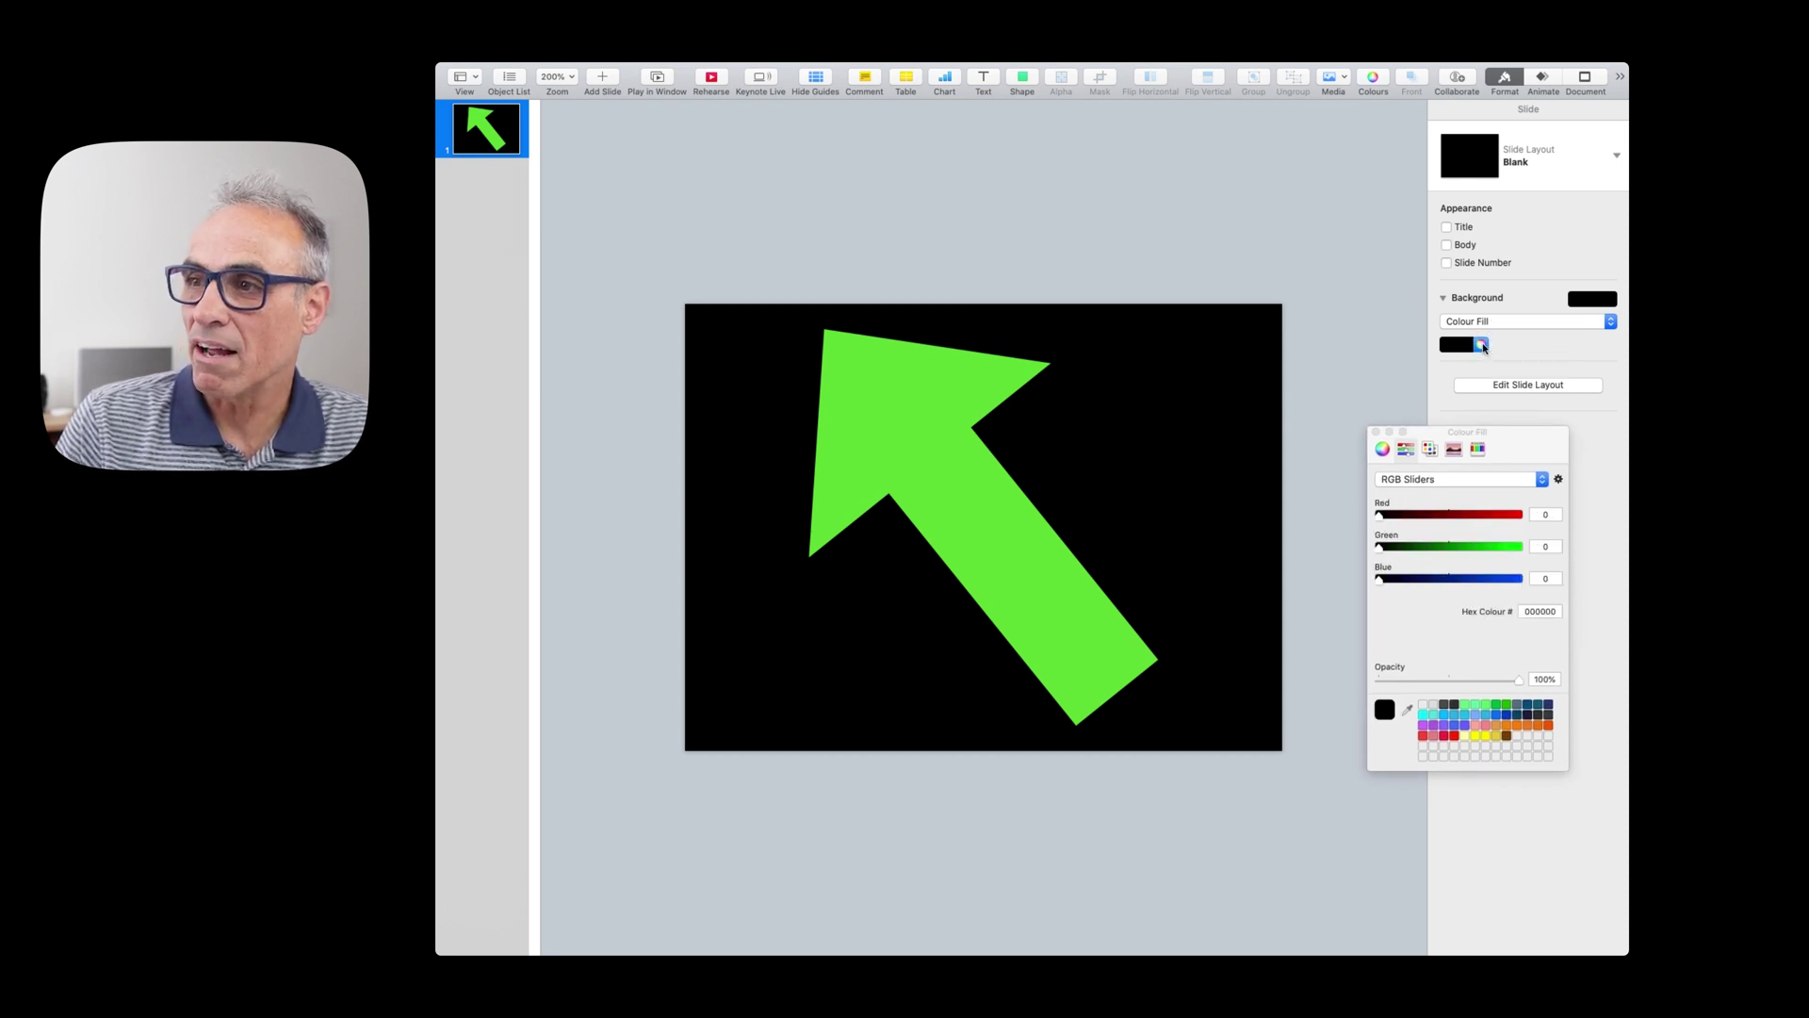
drag(1533, 448, 1497, 434)
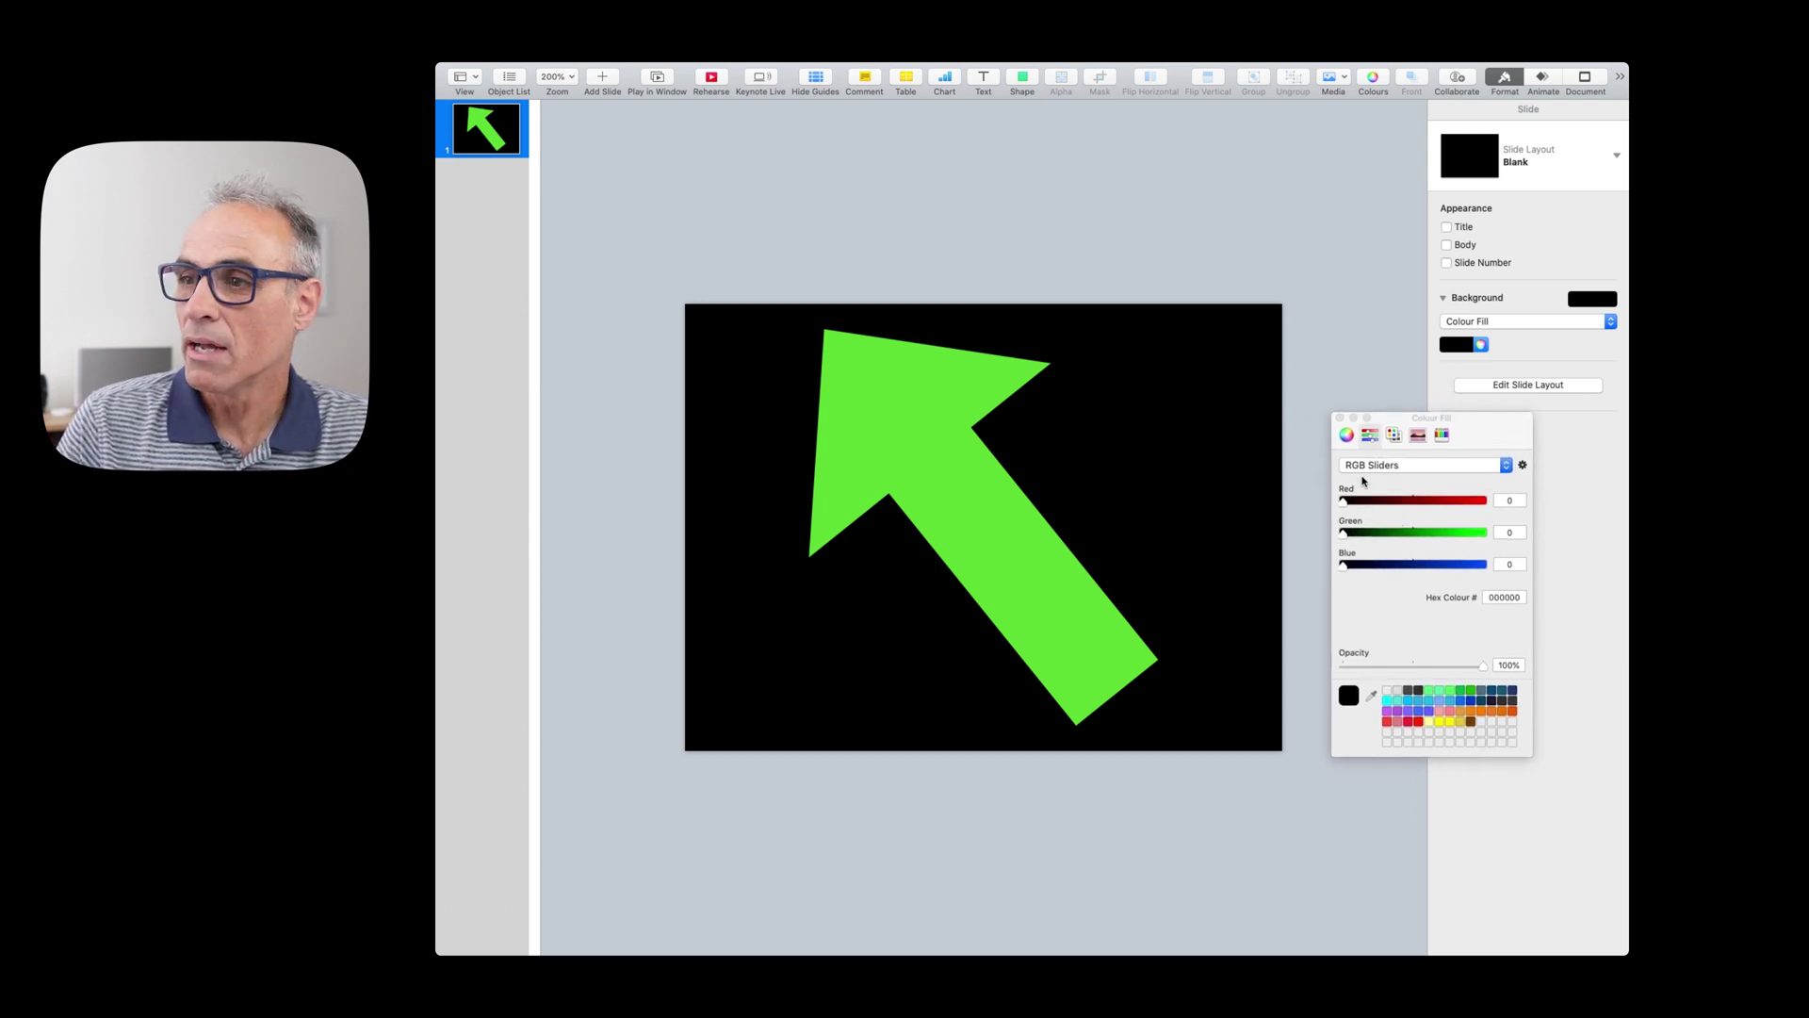
click(1396, 466)
click(1399, 453)
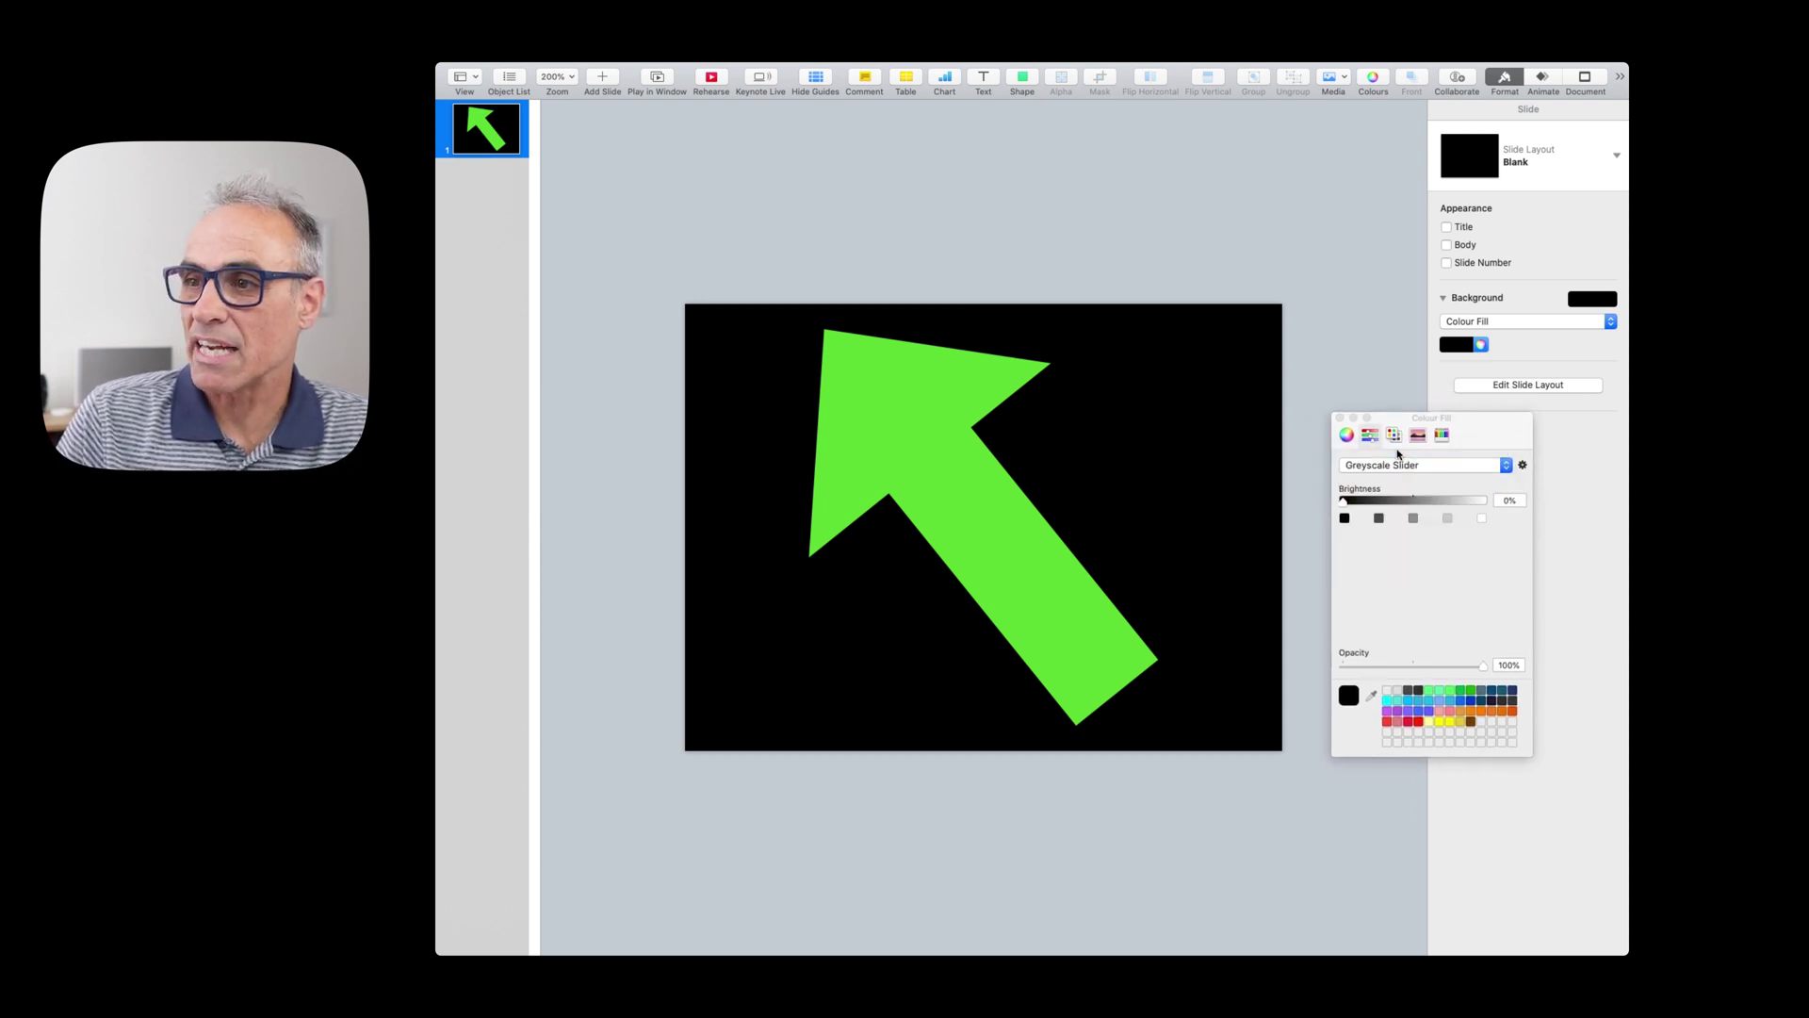
click(1343, 502)
mouse_move(1343, 502)
mouse_down()
mouse_move(1410, 509)
mouse_move(1331, 509)
mouse_up()
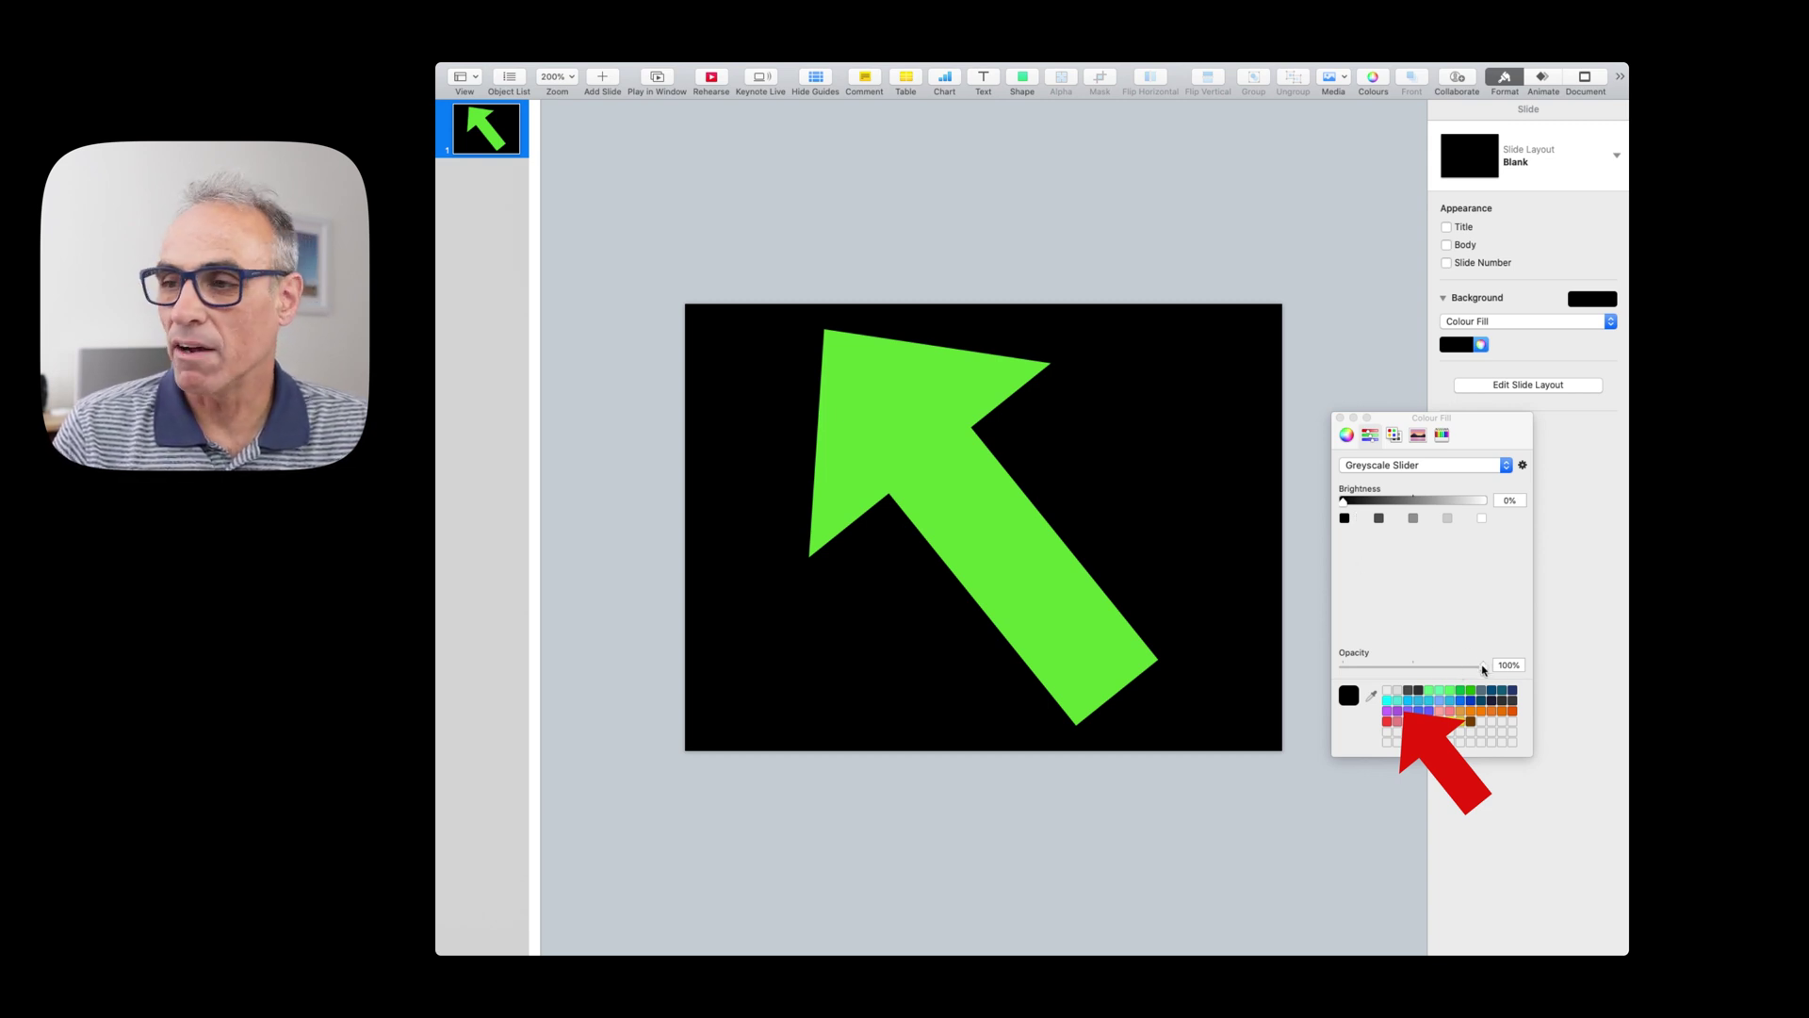
drag(1482, 669, 1341, 675)
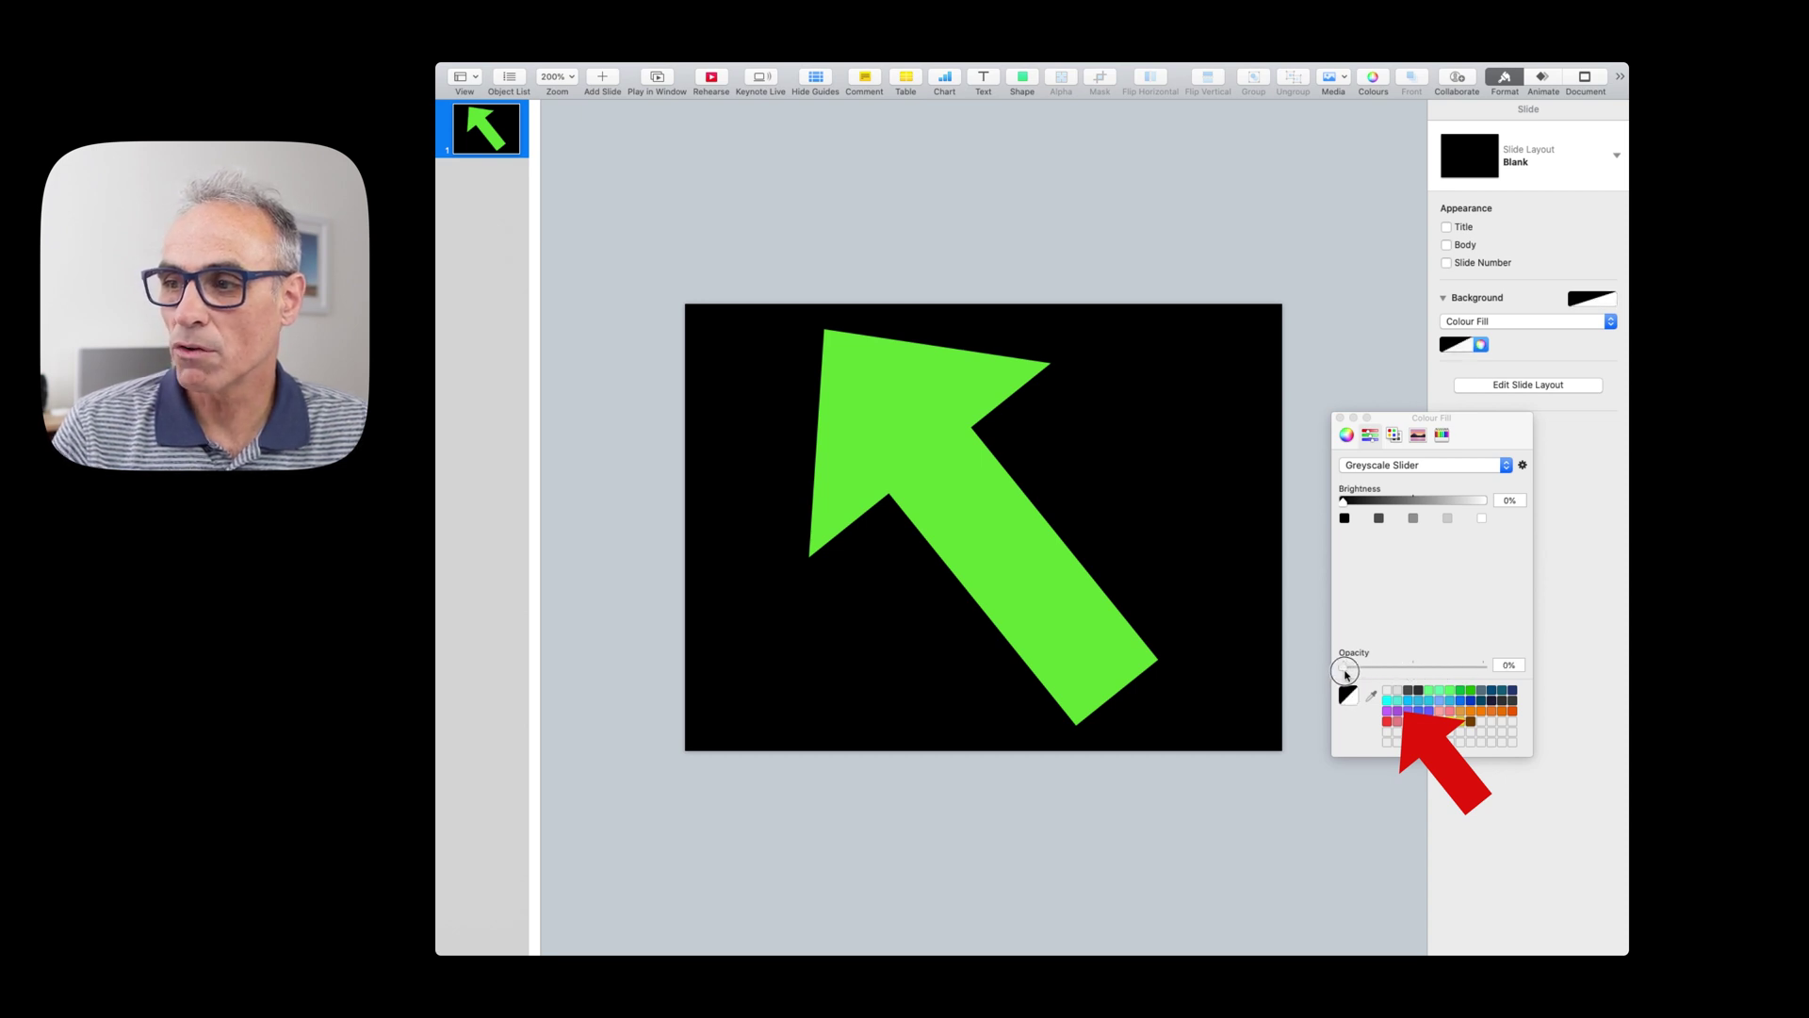
drag(1345, 675, 1345, 675)
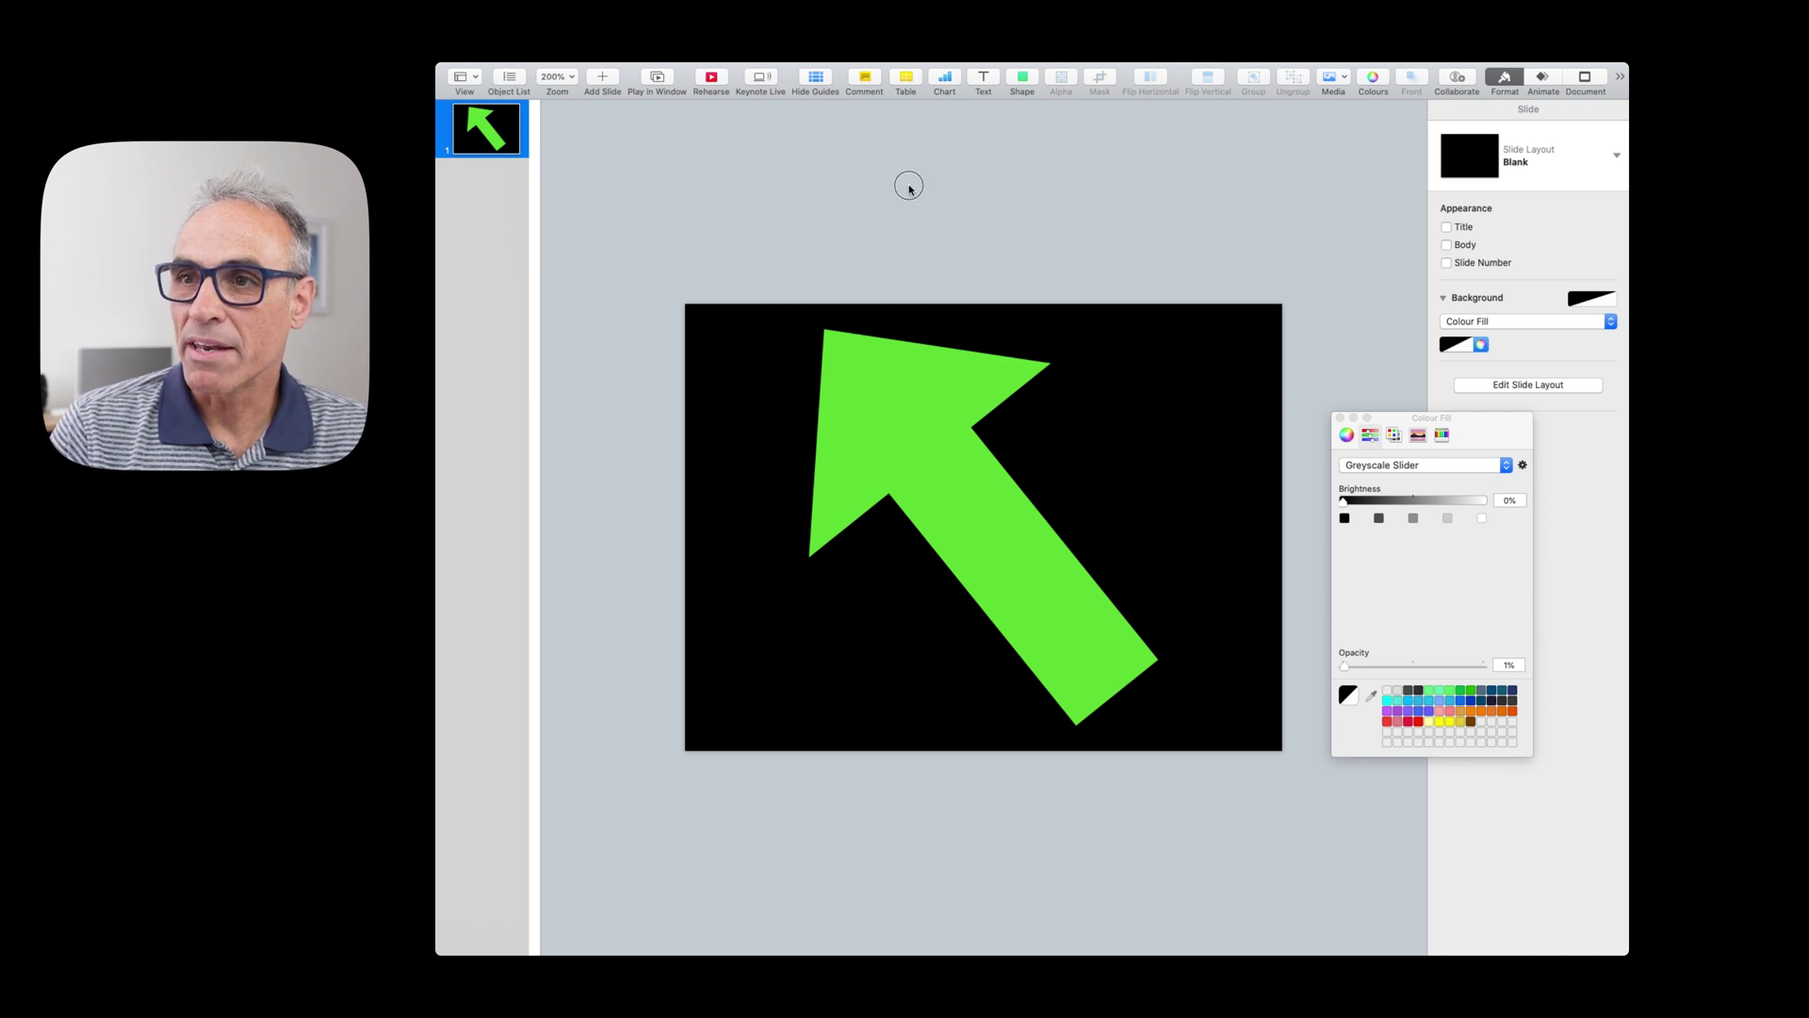
click(500, 139)
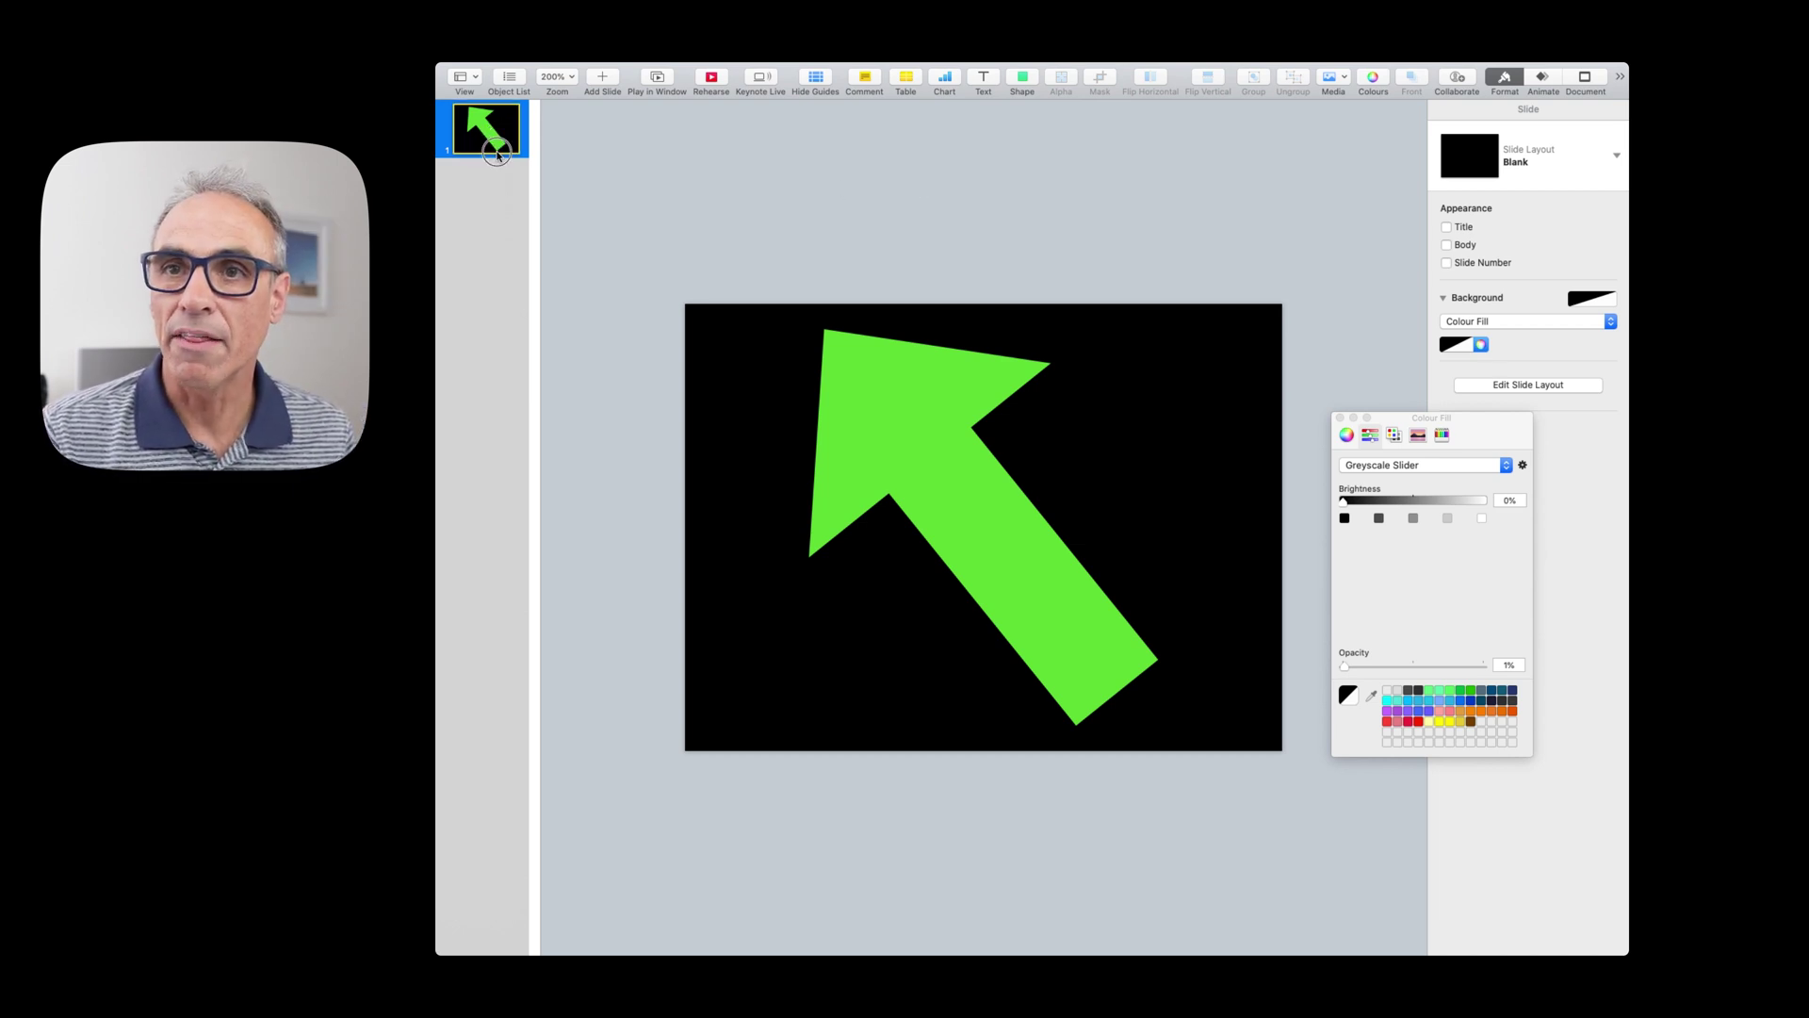
- Duplicate slide 1 and make the new slide's arrow red
drag(497, 139, 497, 230)
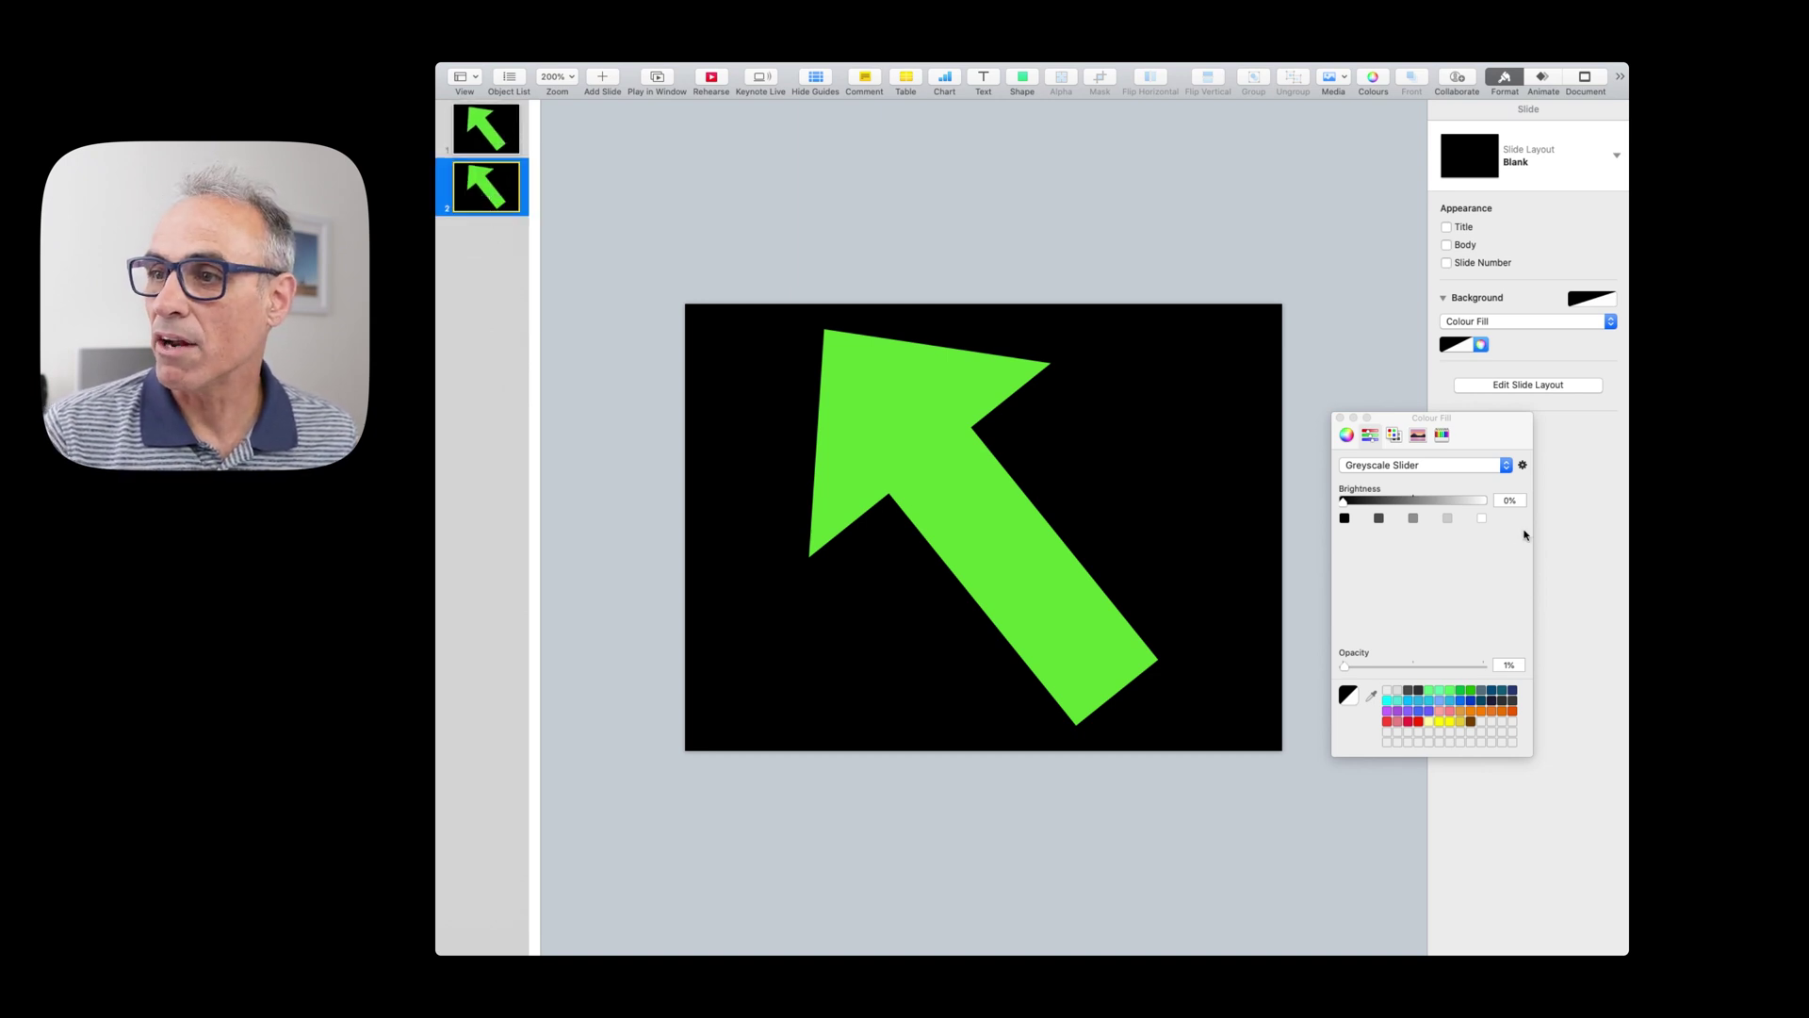
click(890, 415)
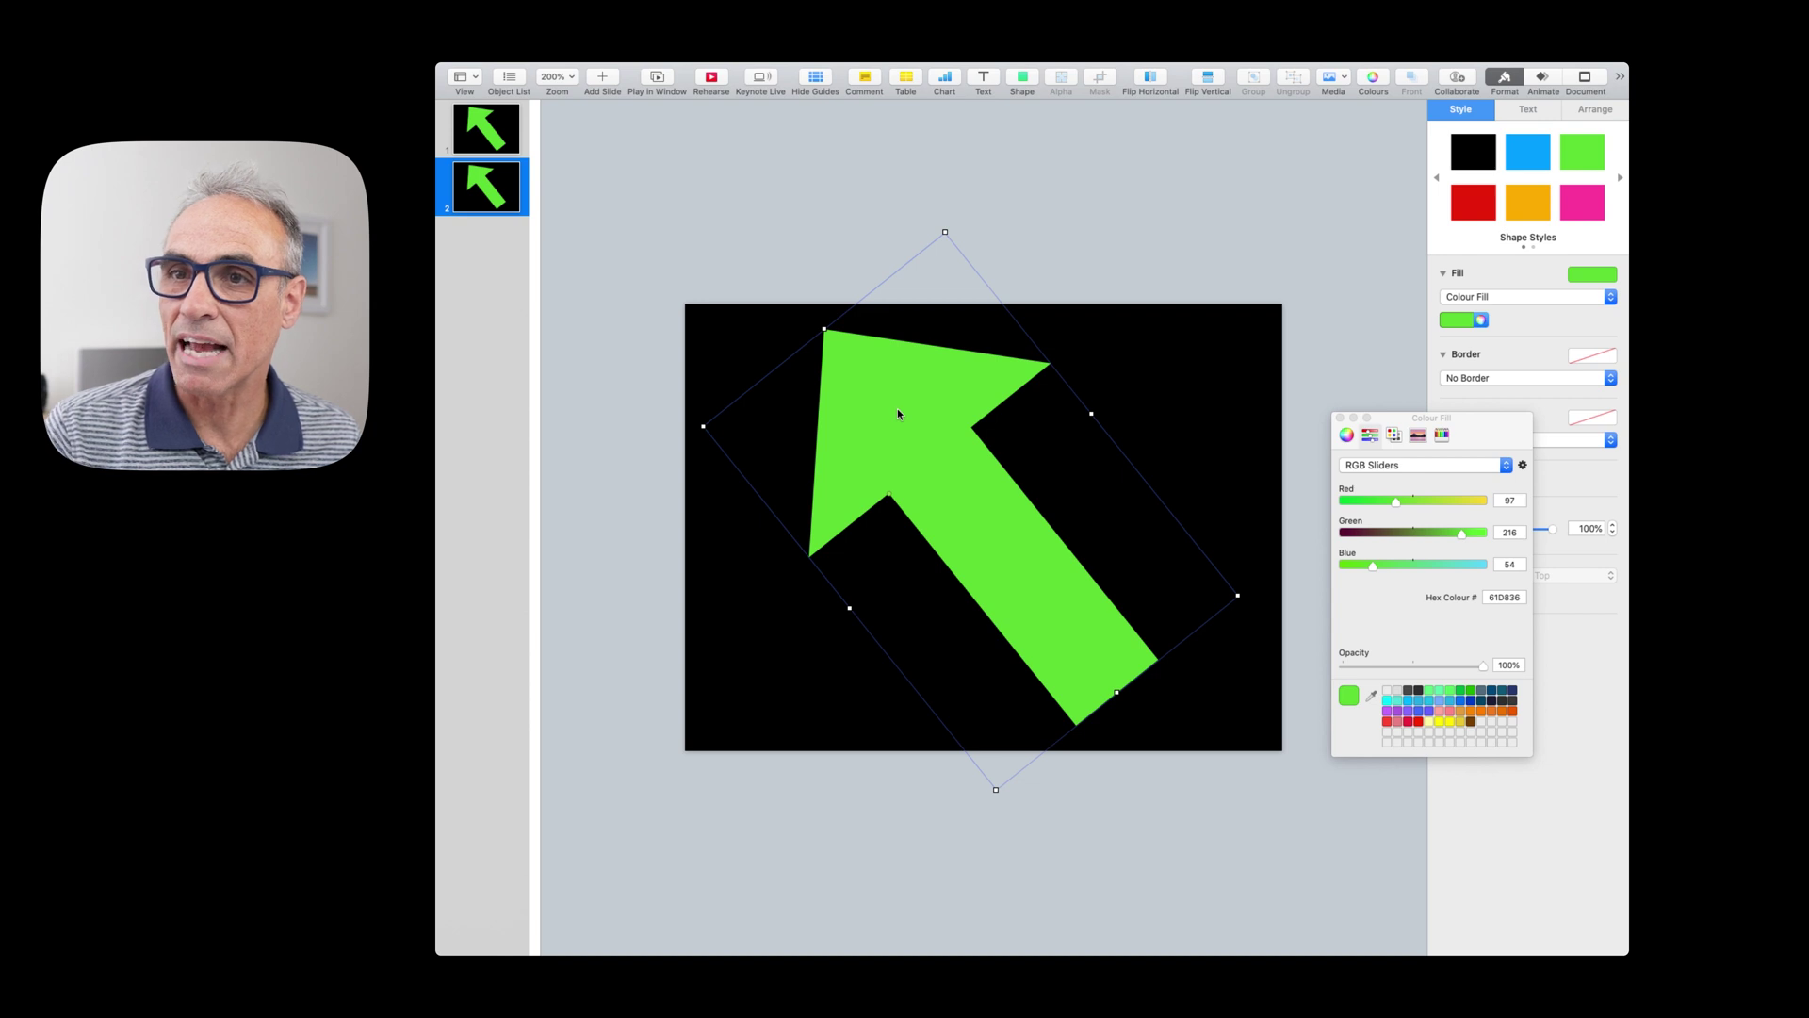
click(1472, 204)
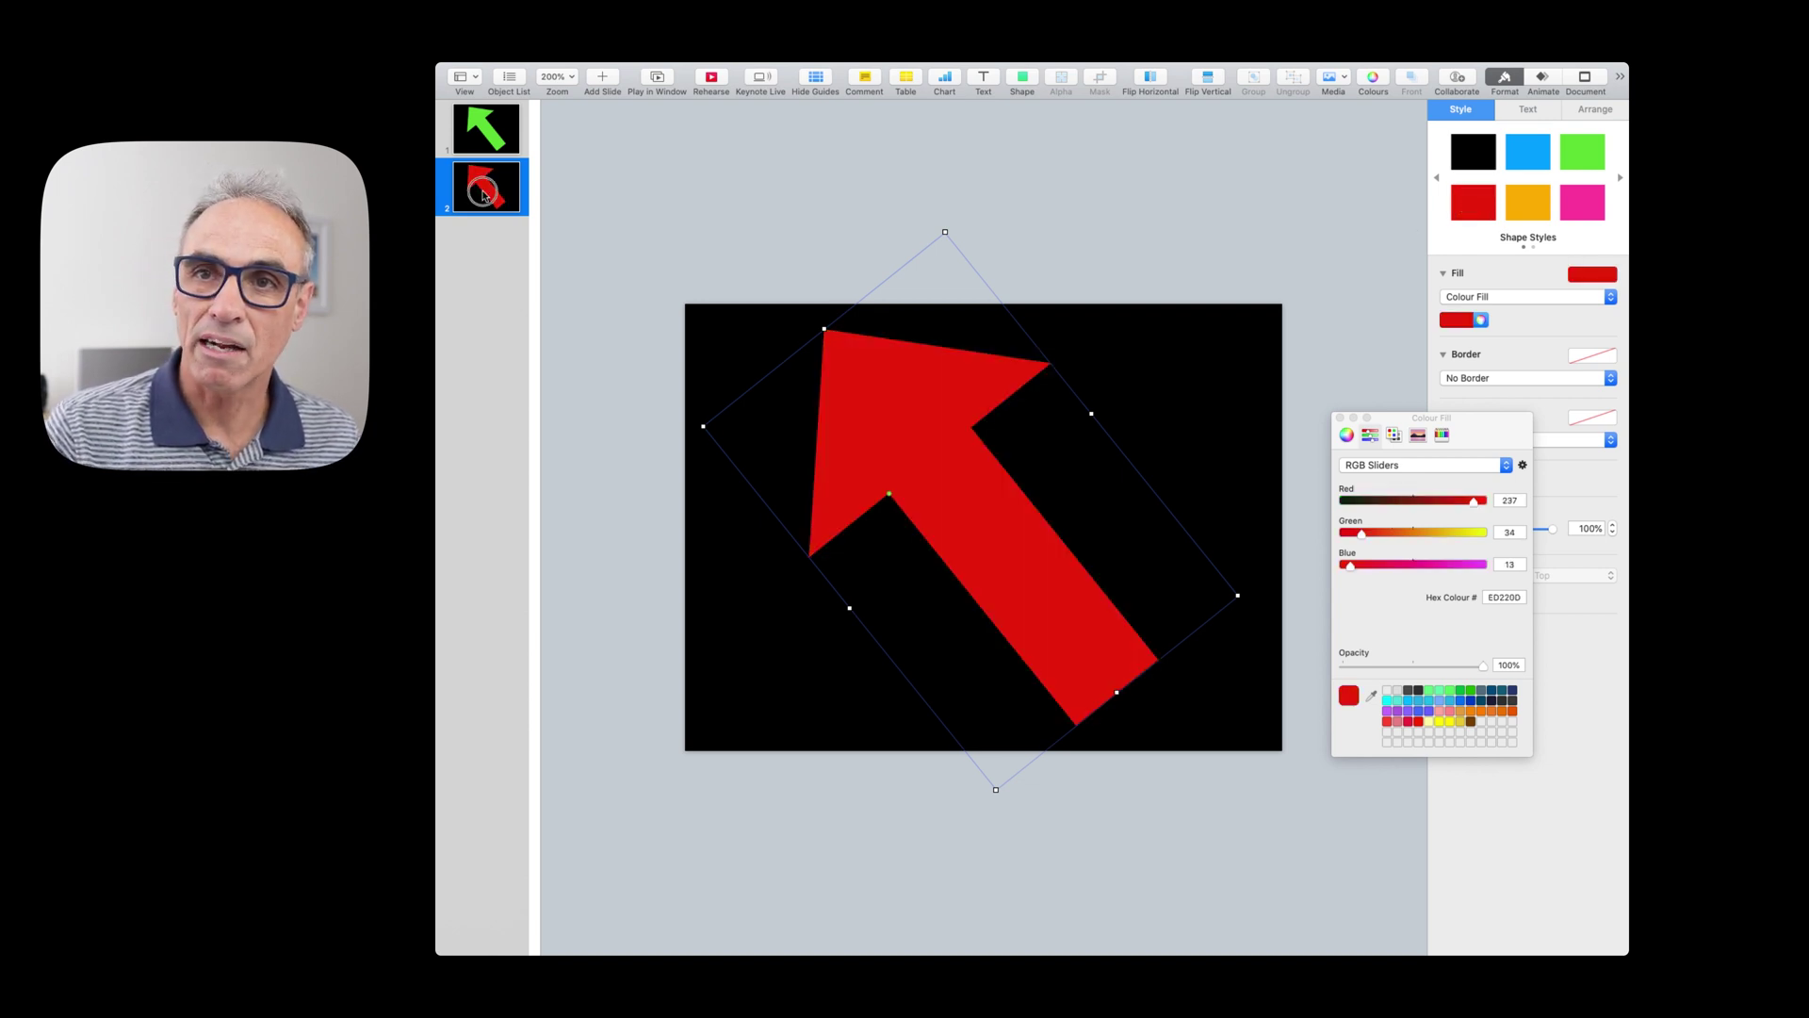
- Duplicate slide 2 and make the third slide's arrow orange
click(483, 195)
key(super+d)
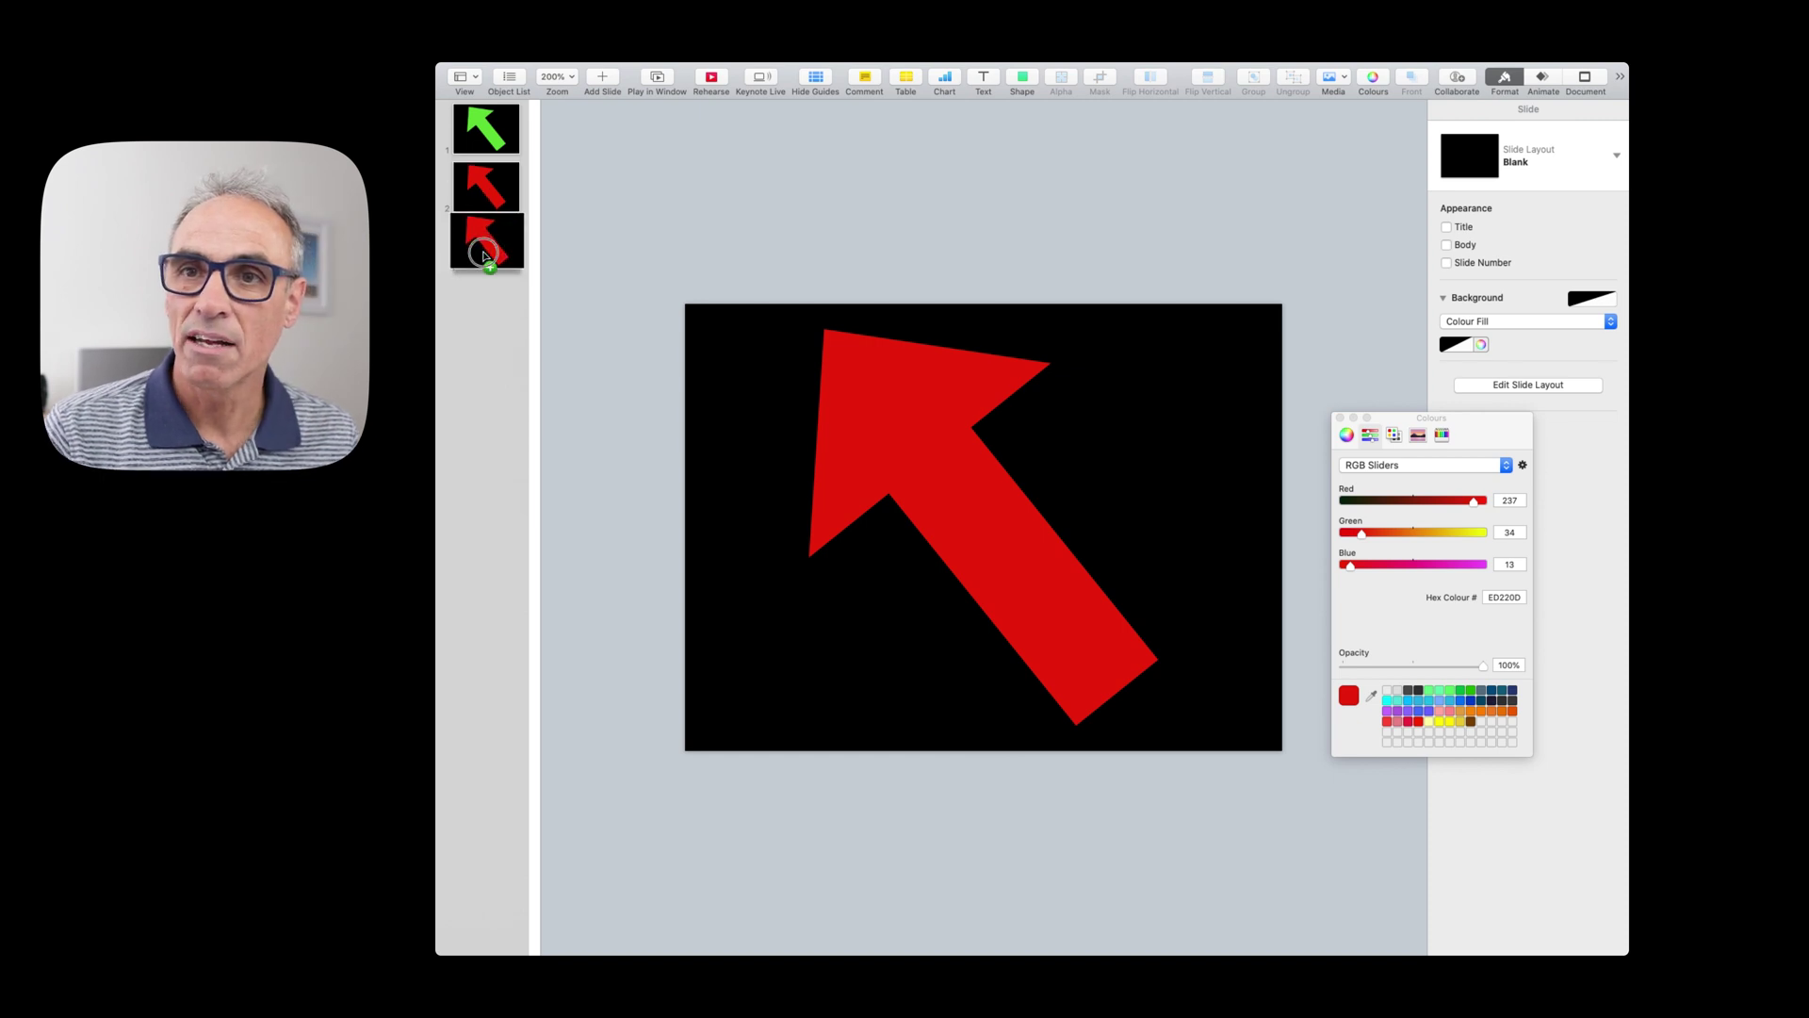
click(909, 434)
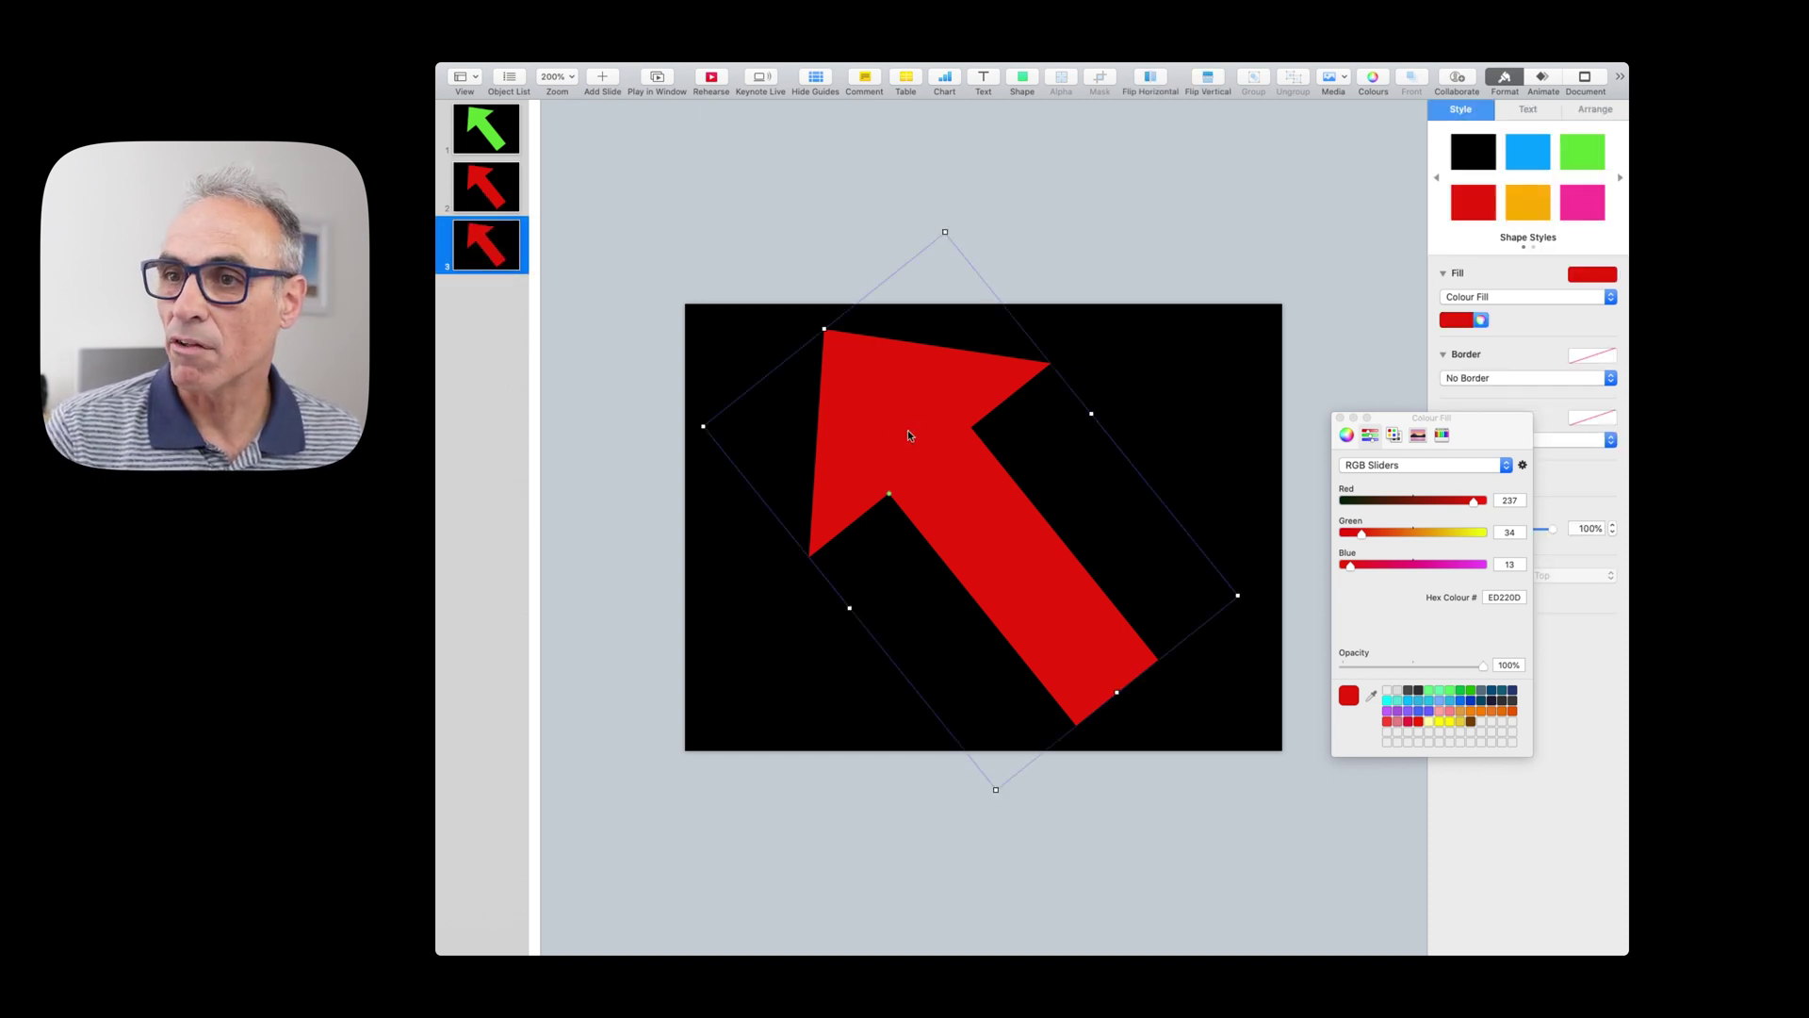
click(1528, 202)
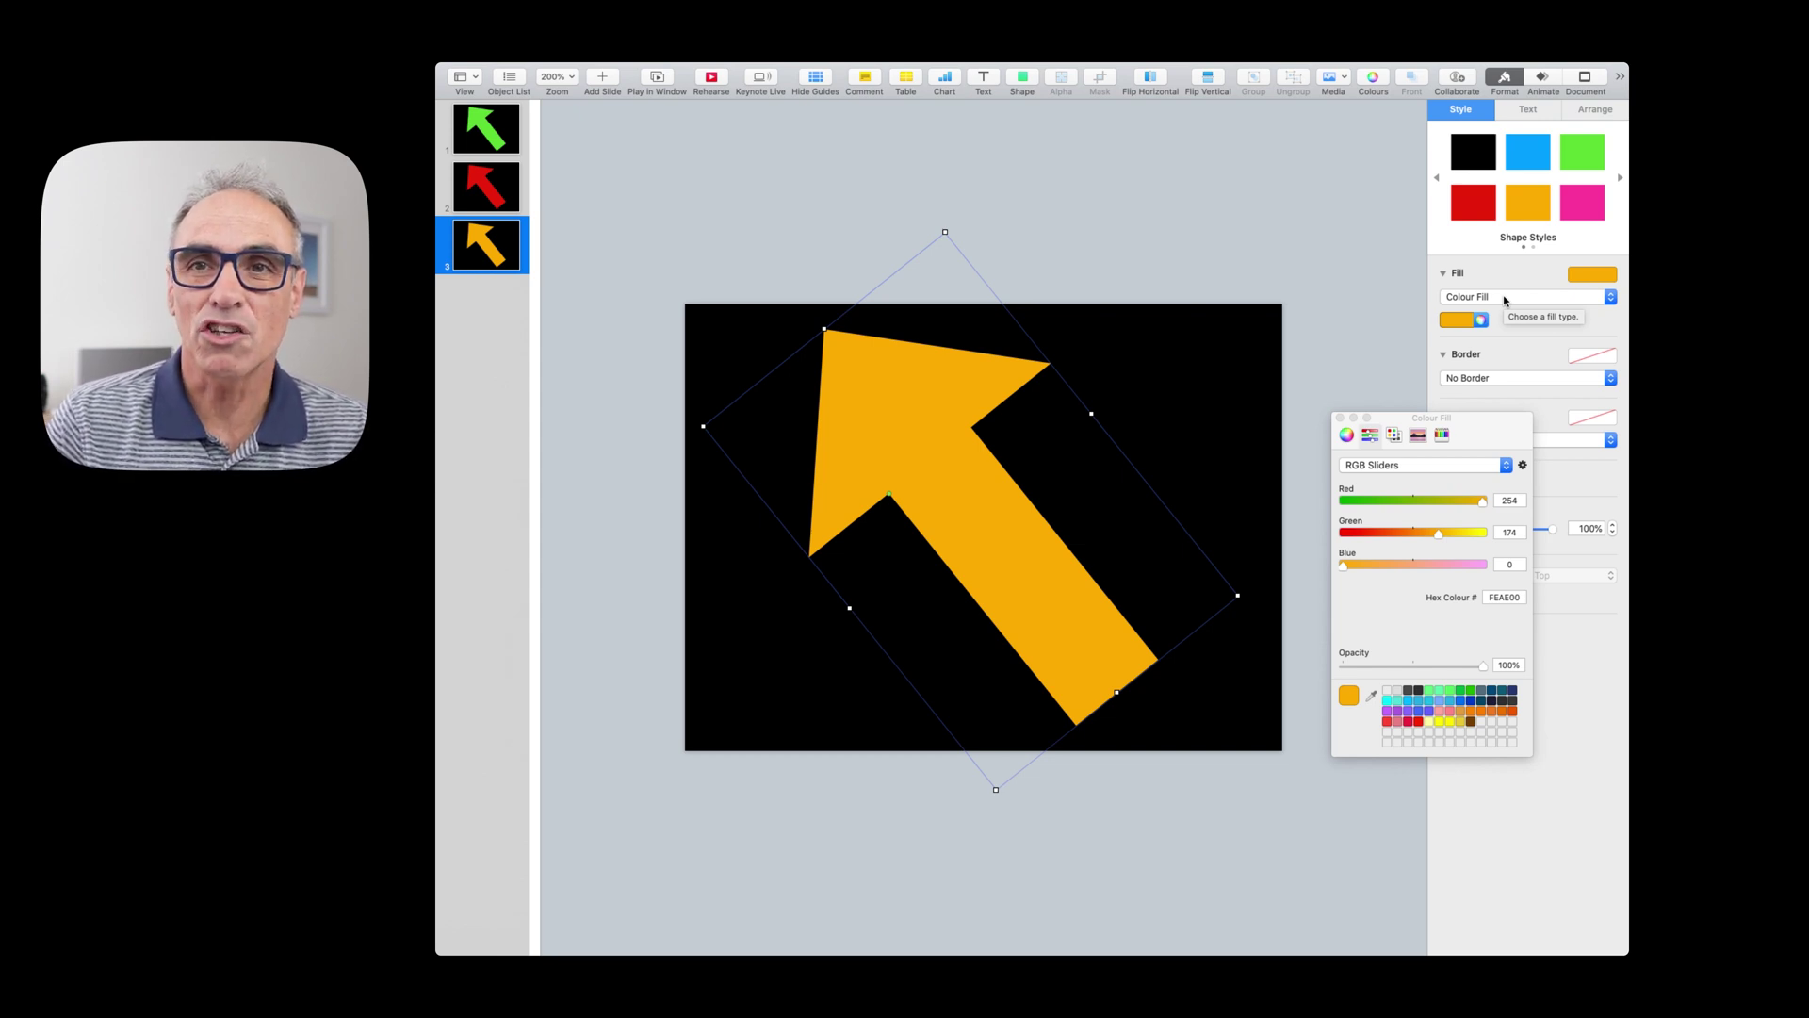
- Set up image export of slides 1–3 as transparent PNGs with an image per build stage
click(1095, 230)
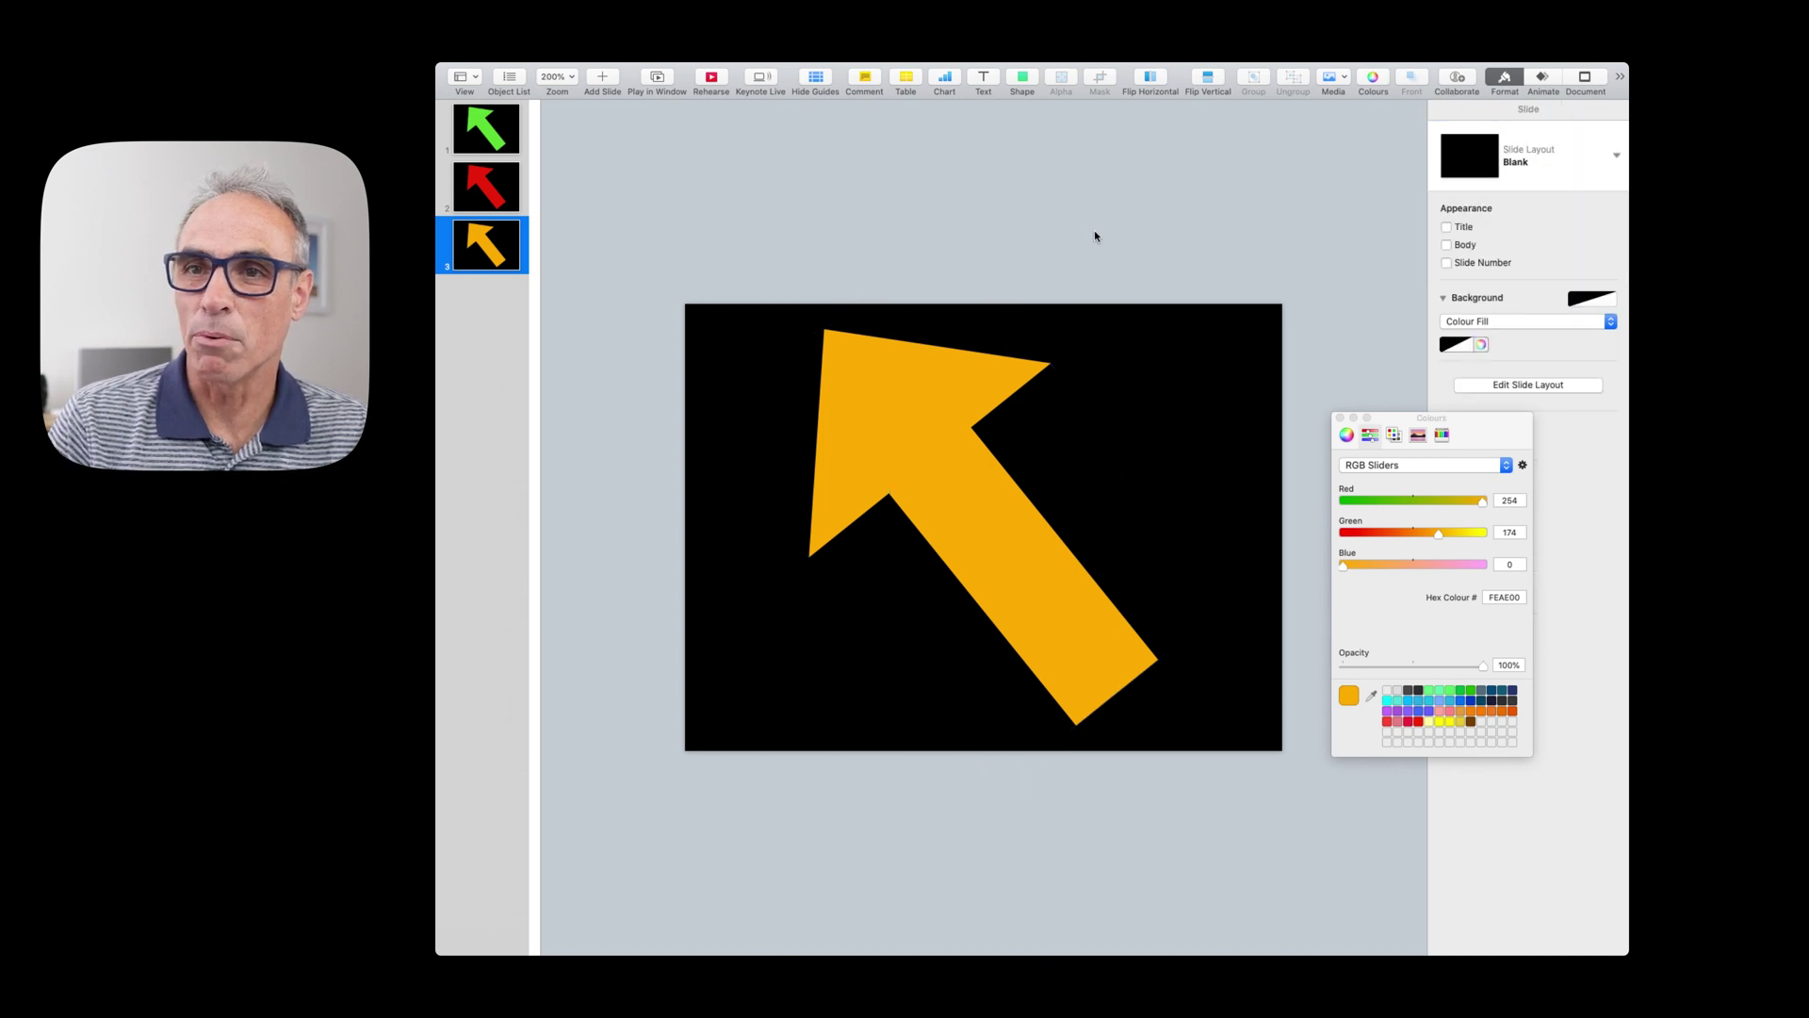
mouse_move(556, 68)
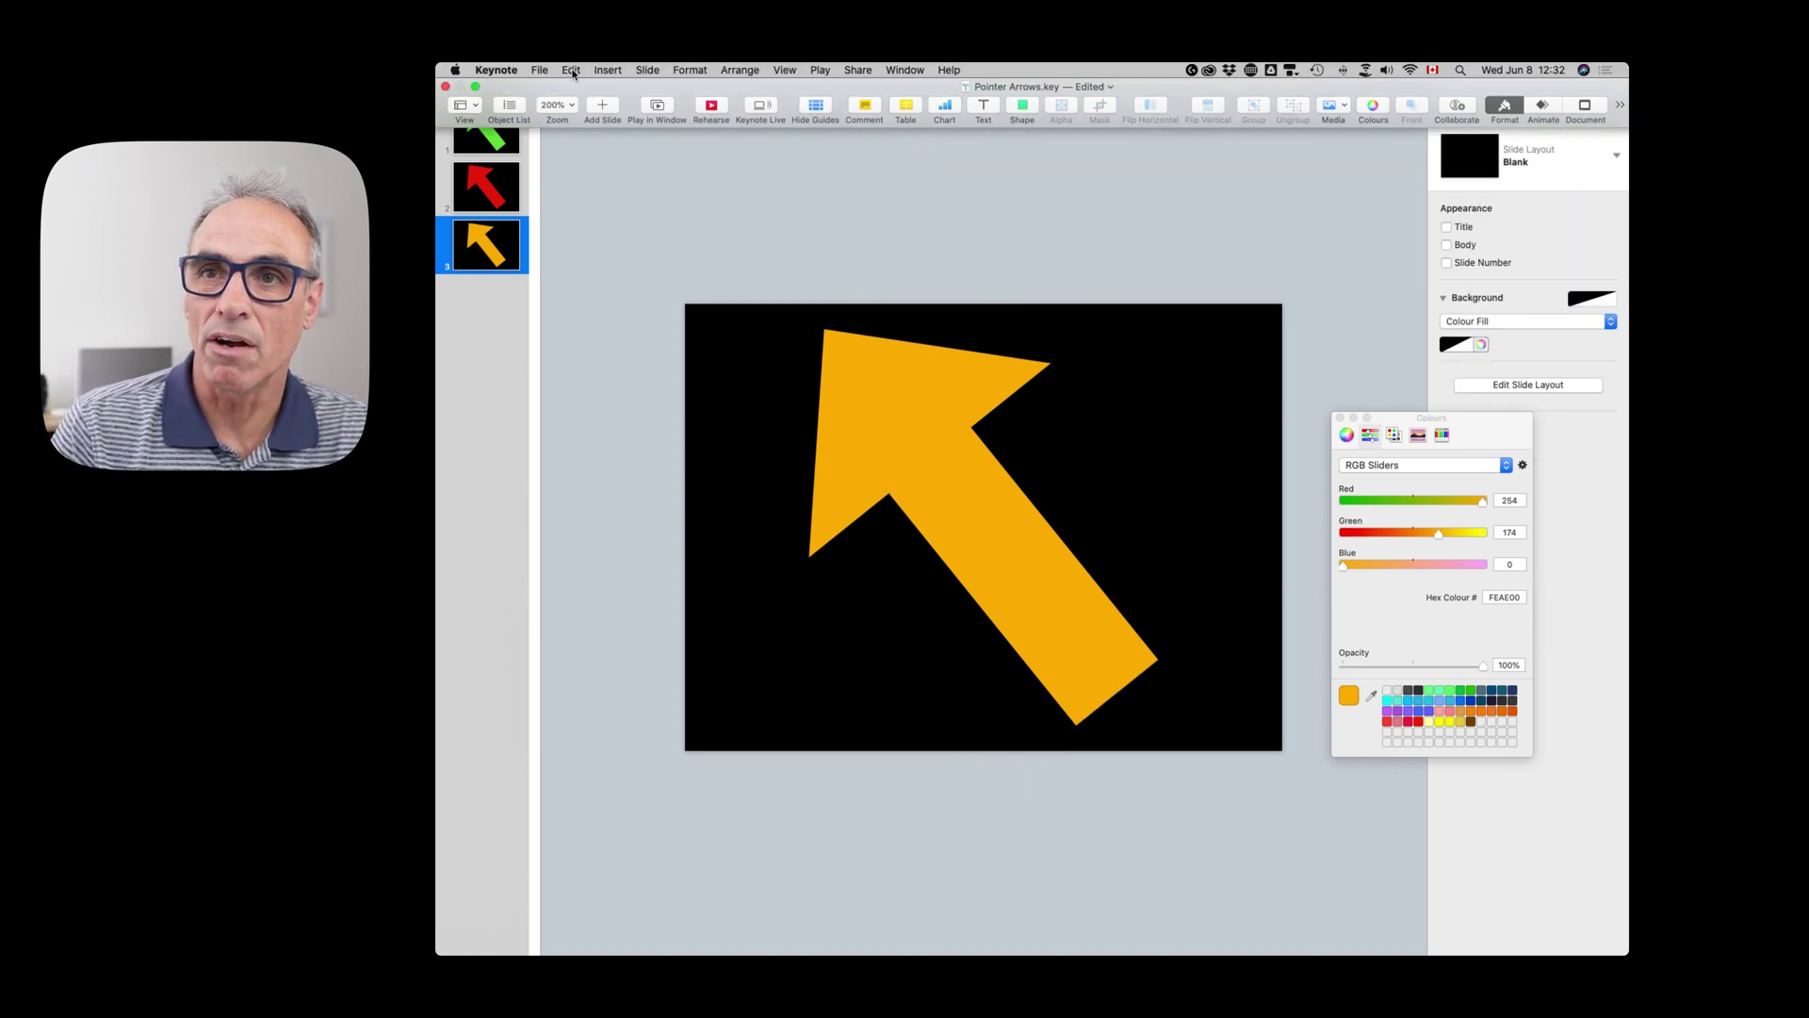
click(539, 70)
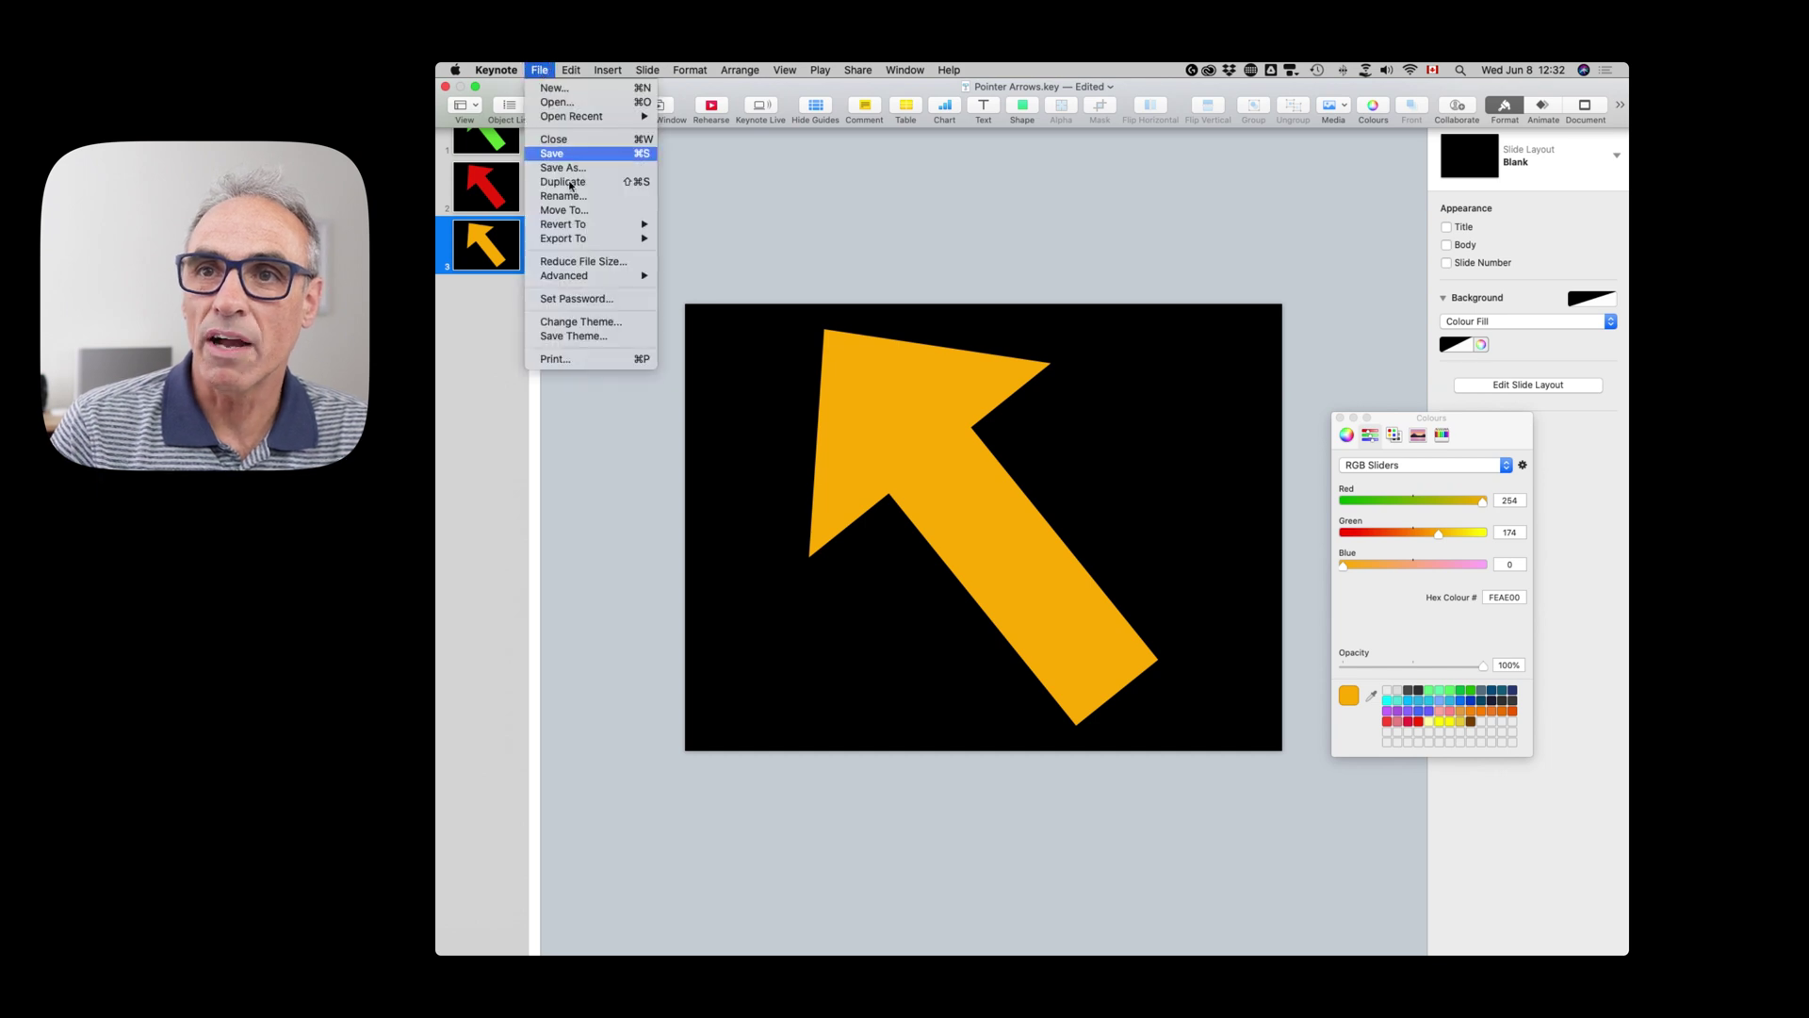
mouse_move(577, 238)
click(708, 282)
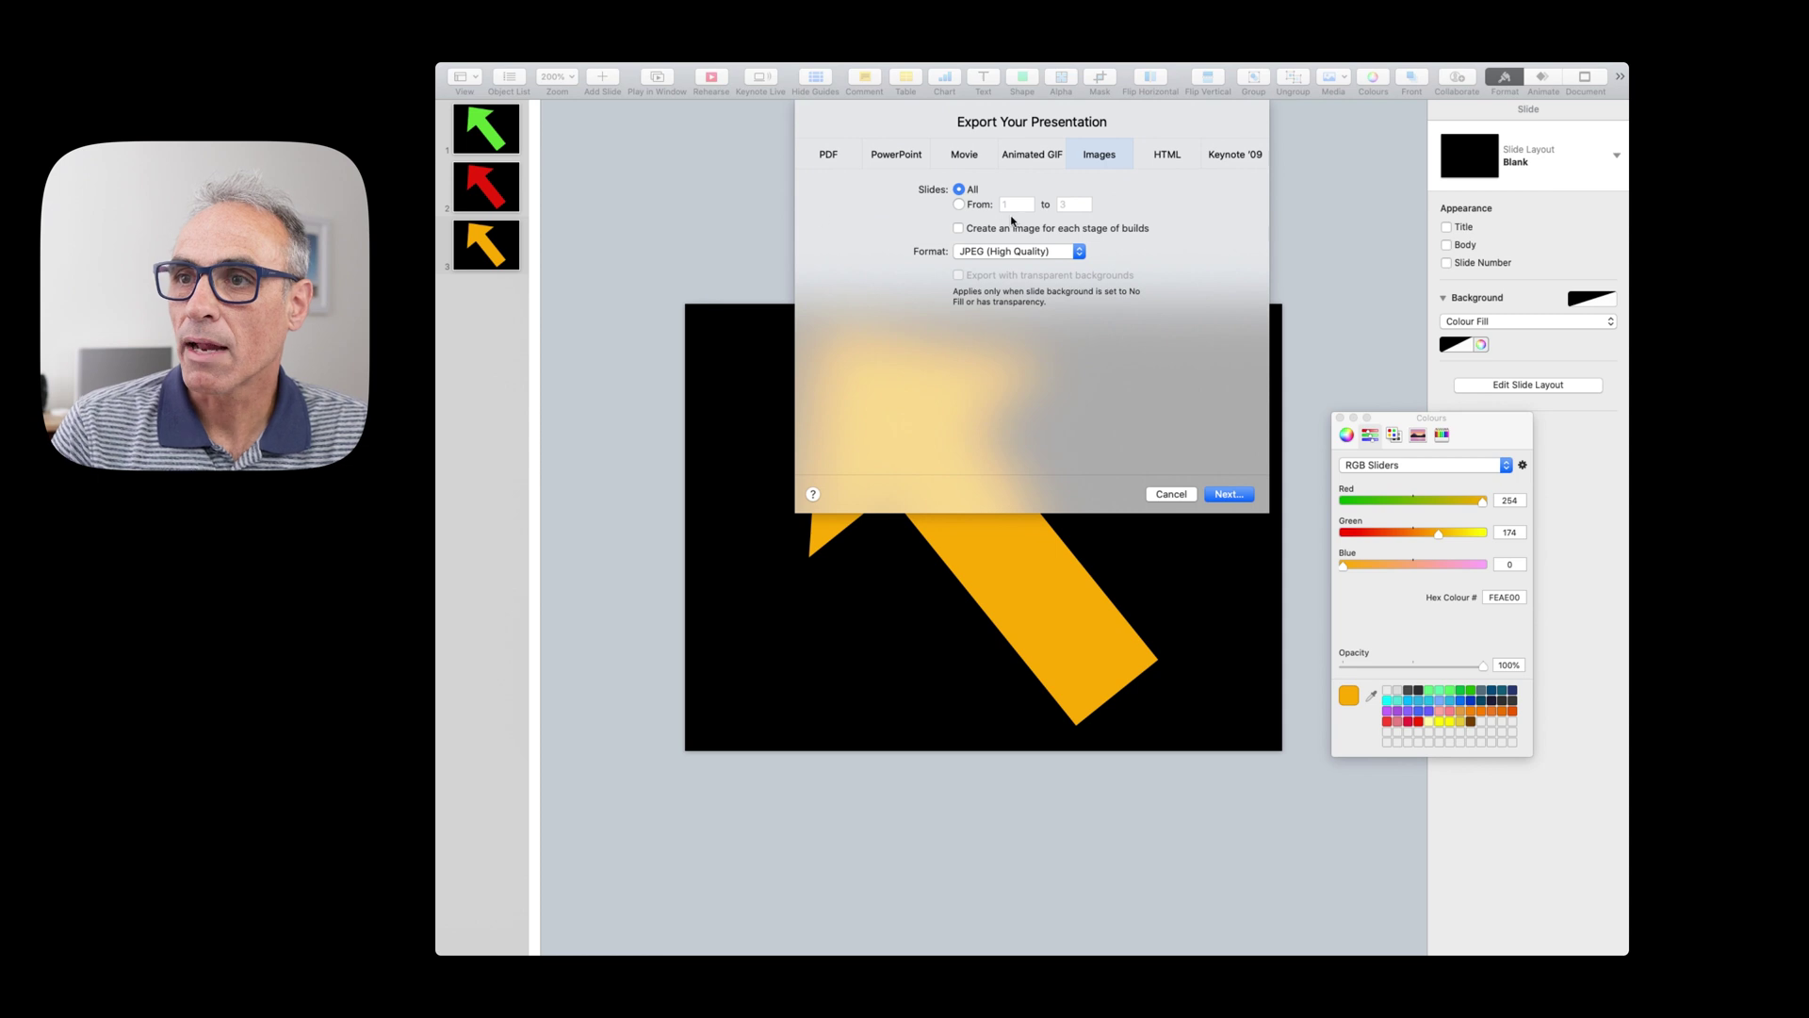
click(1008, 251)
click(997, 282)
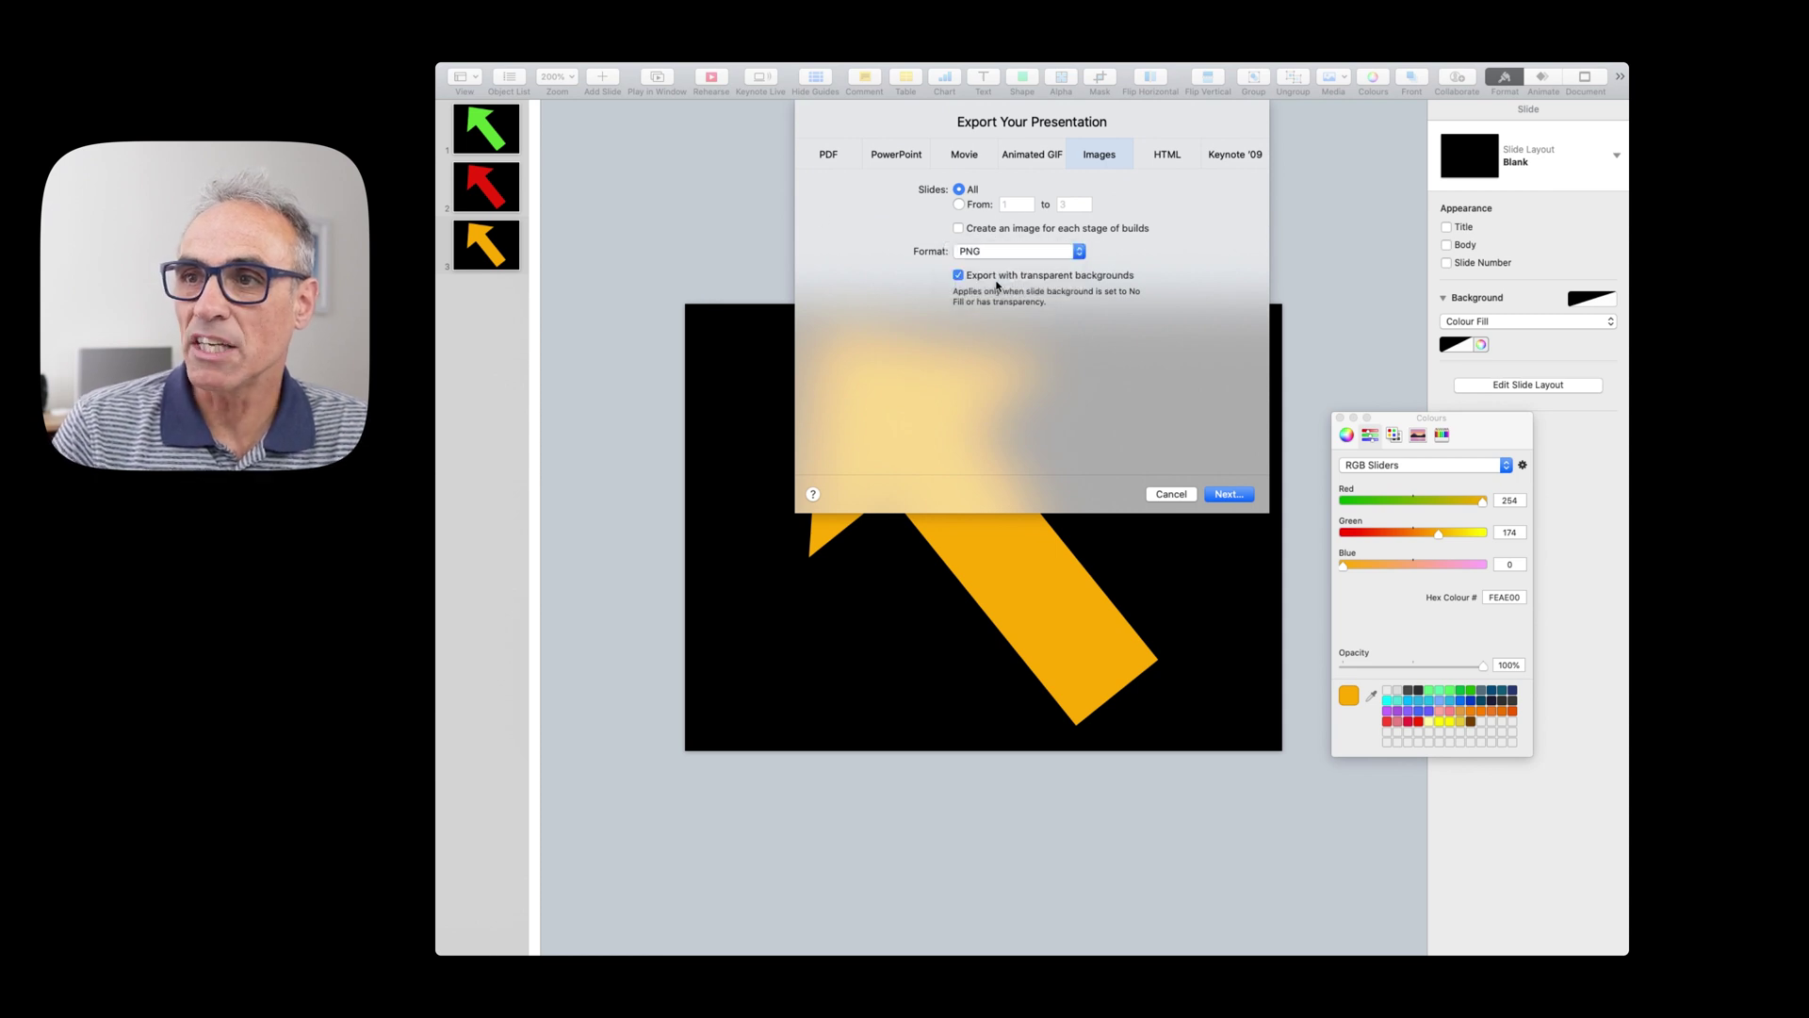
click(959, 204)
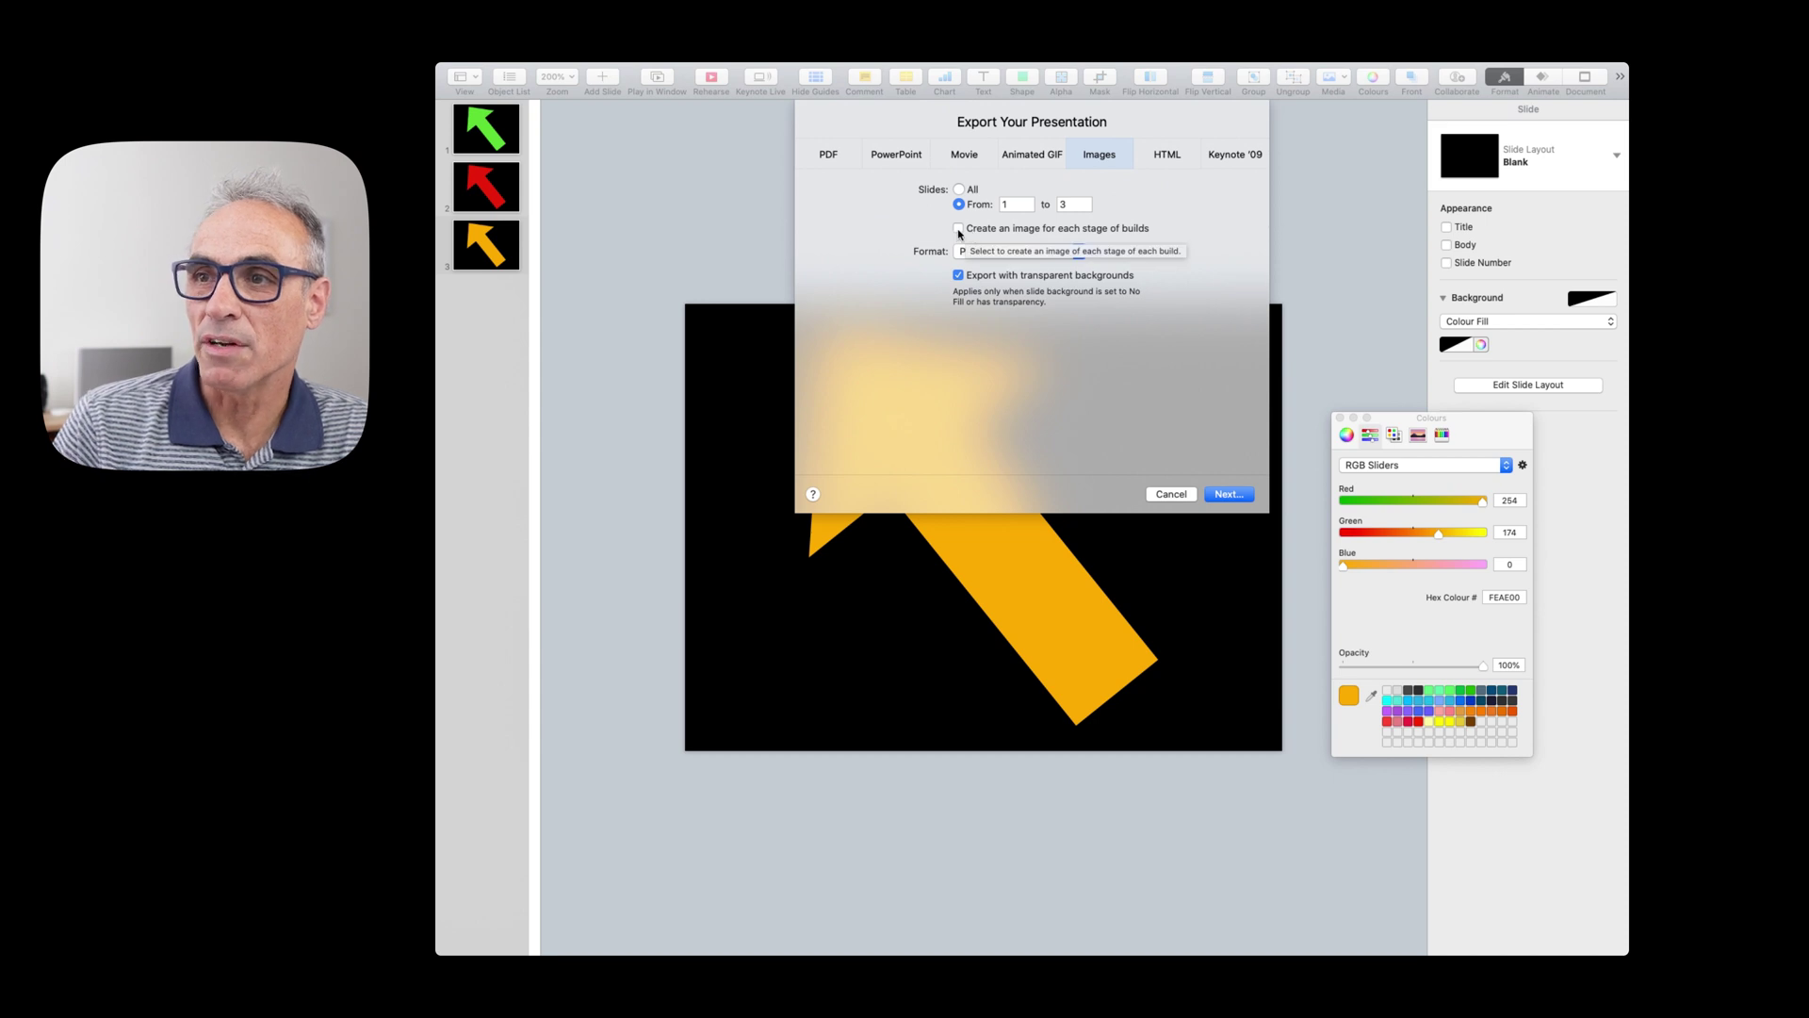
click(959, 231)
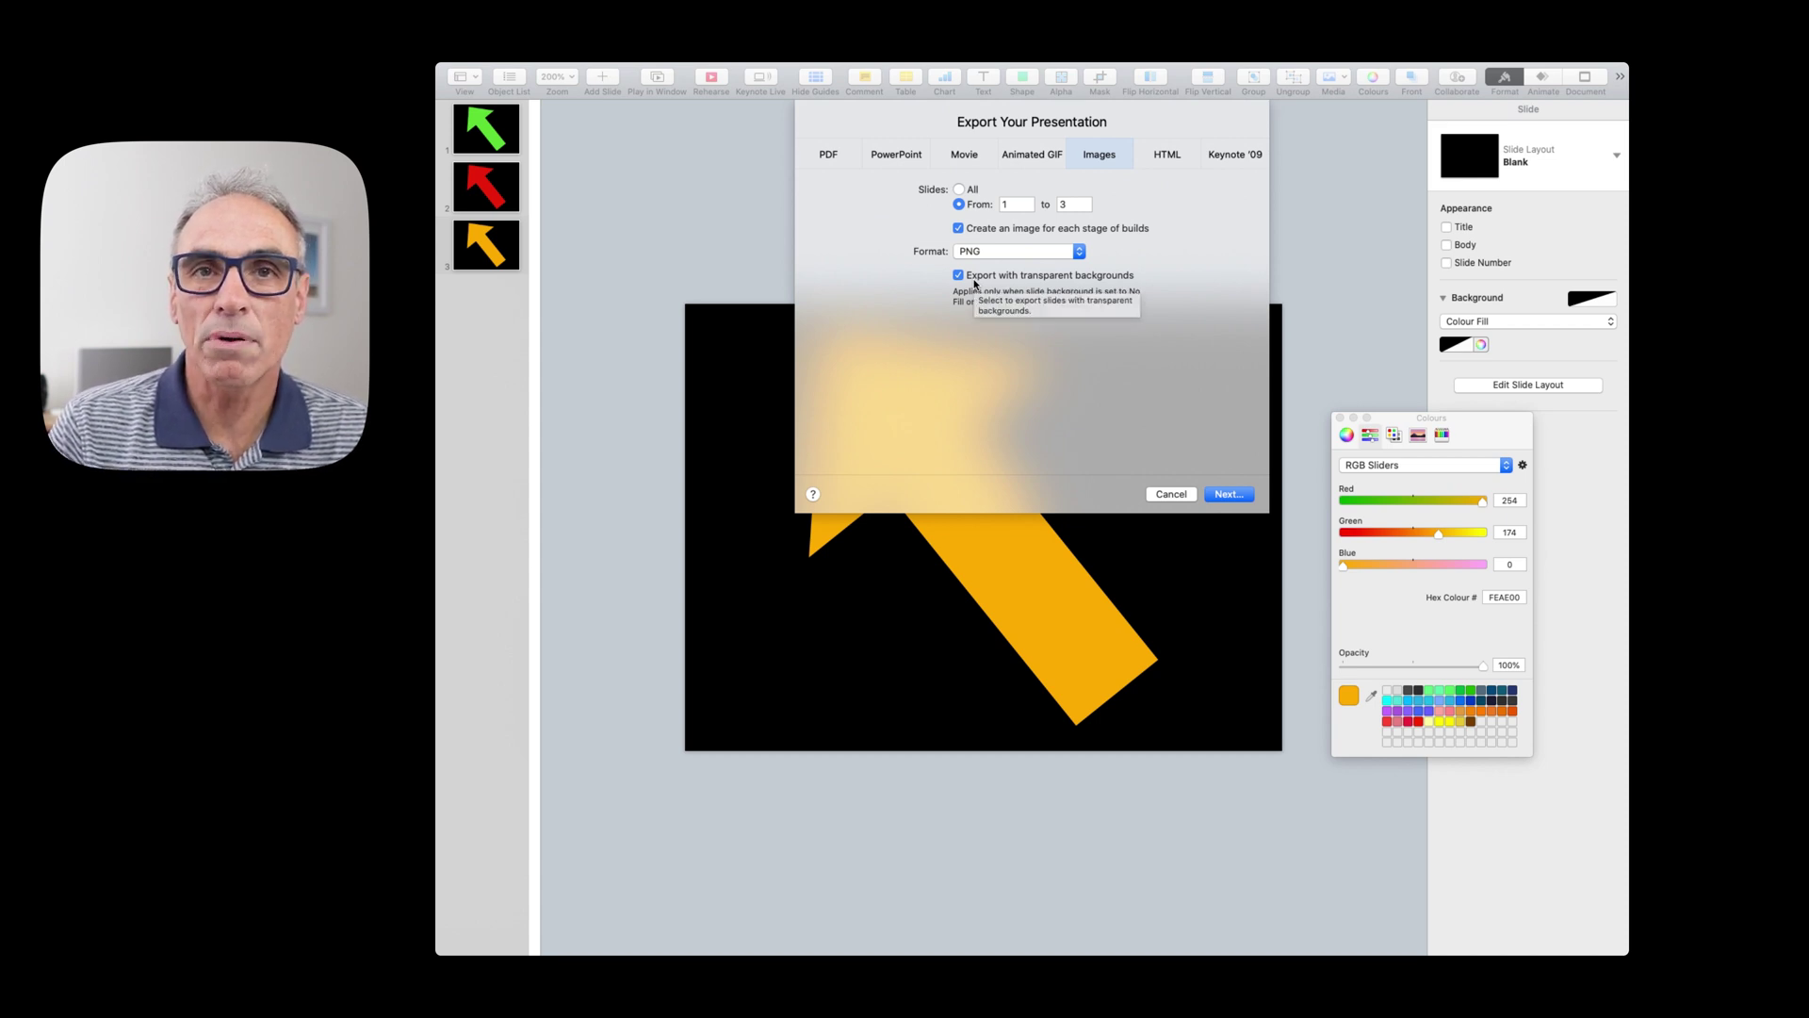
click(1237, 497)
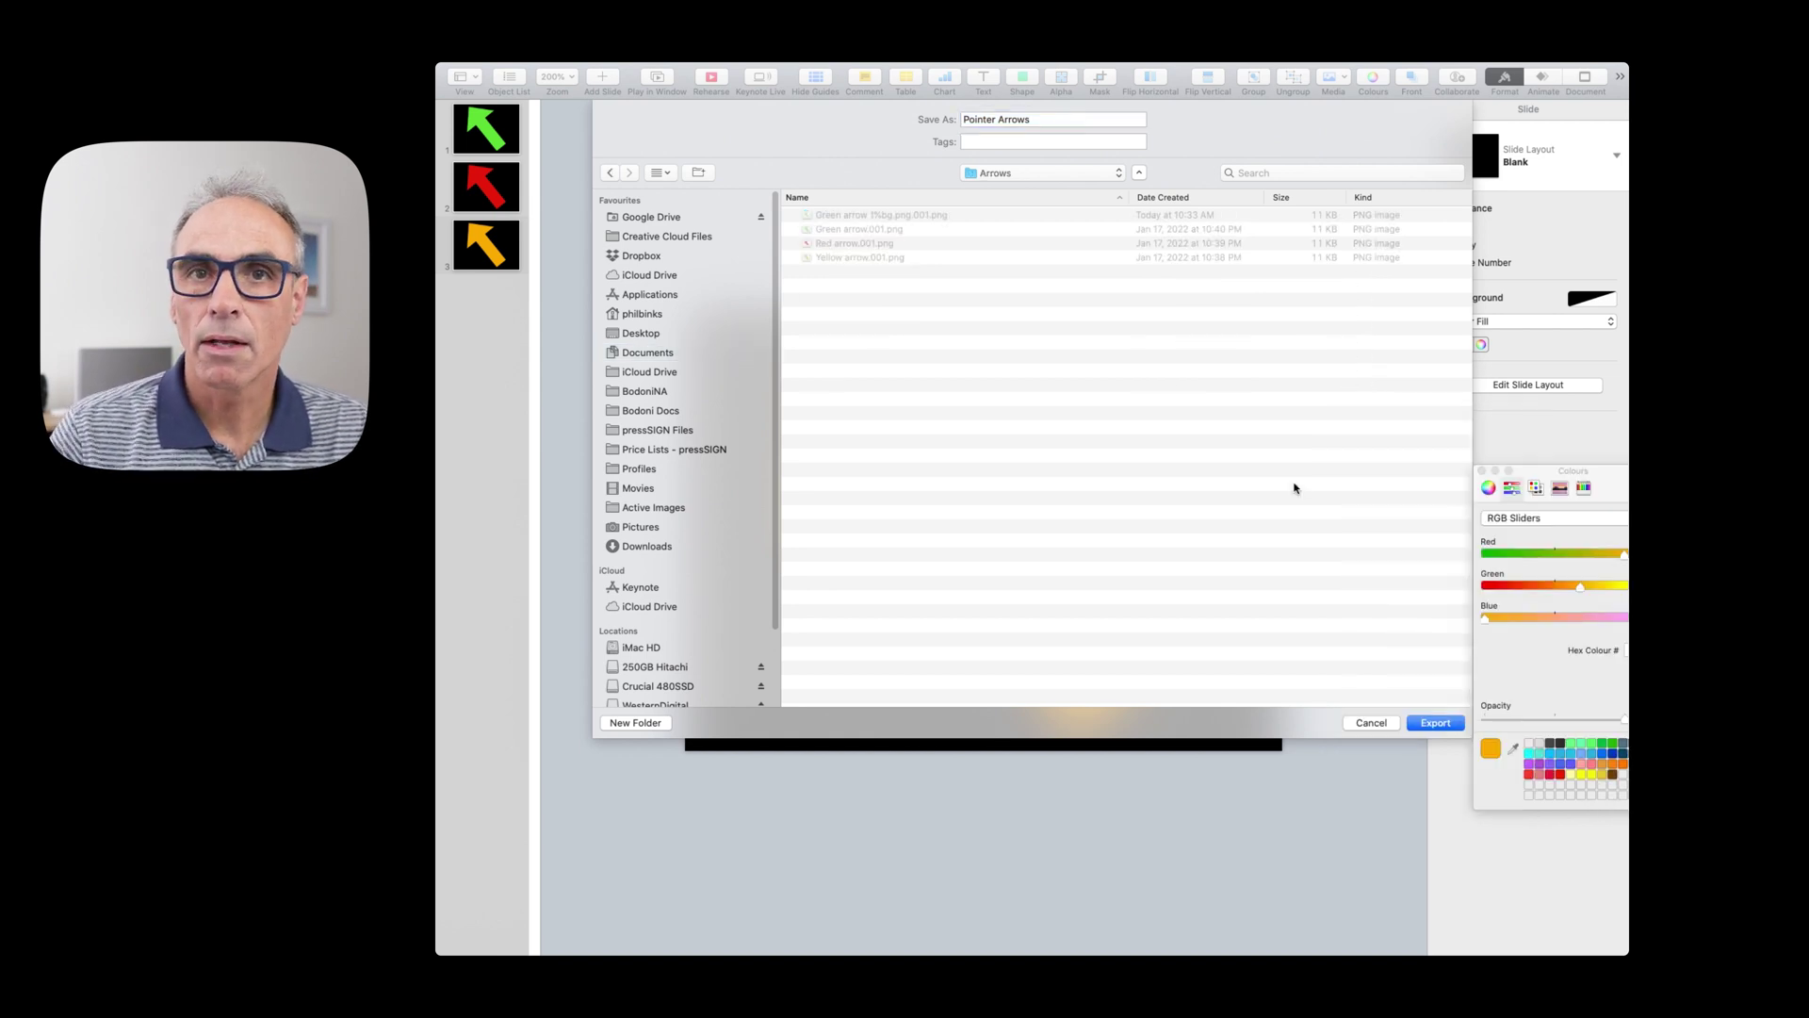
- Export the PNGs as 'Pointer Arrows' into the Arrows folder
click(1442, 726)
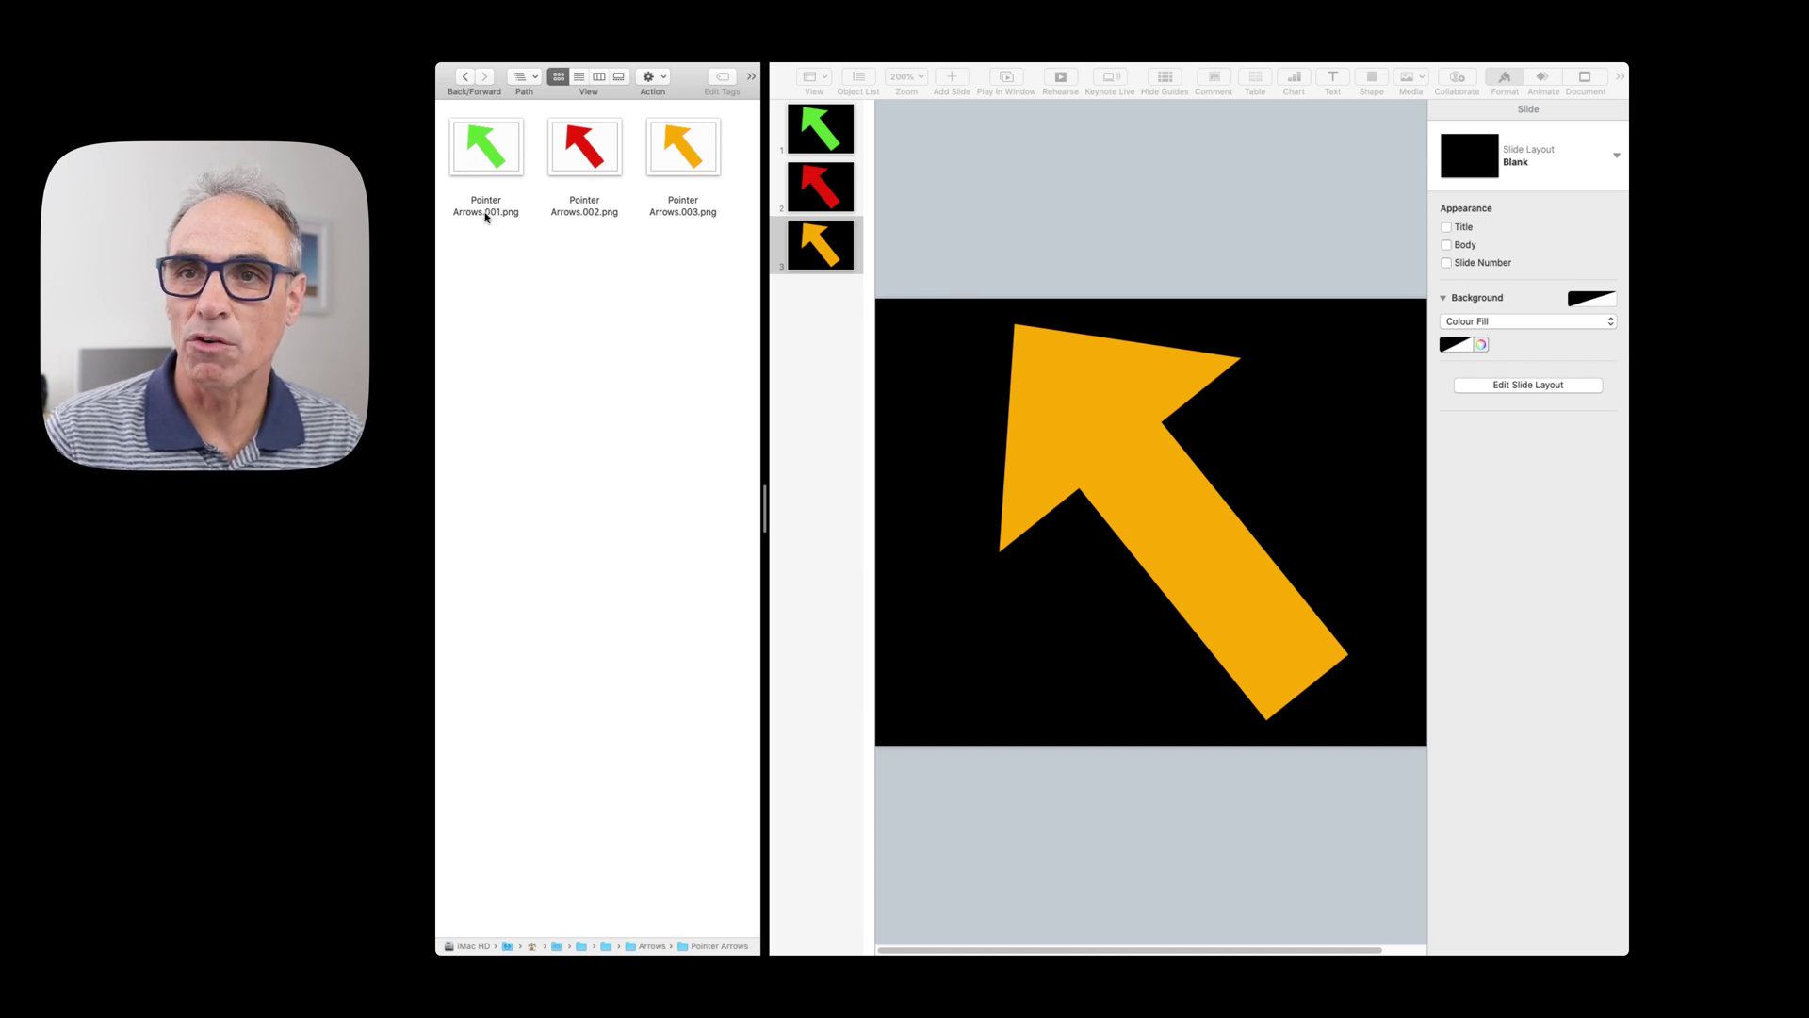
- Rename the green arrow PNG to 'Green Arrow.png' in Finder
click(490, 213)
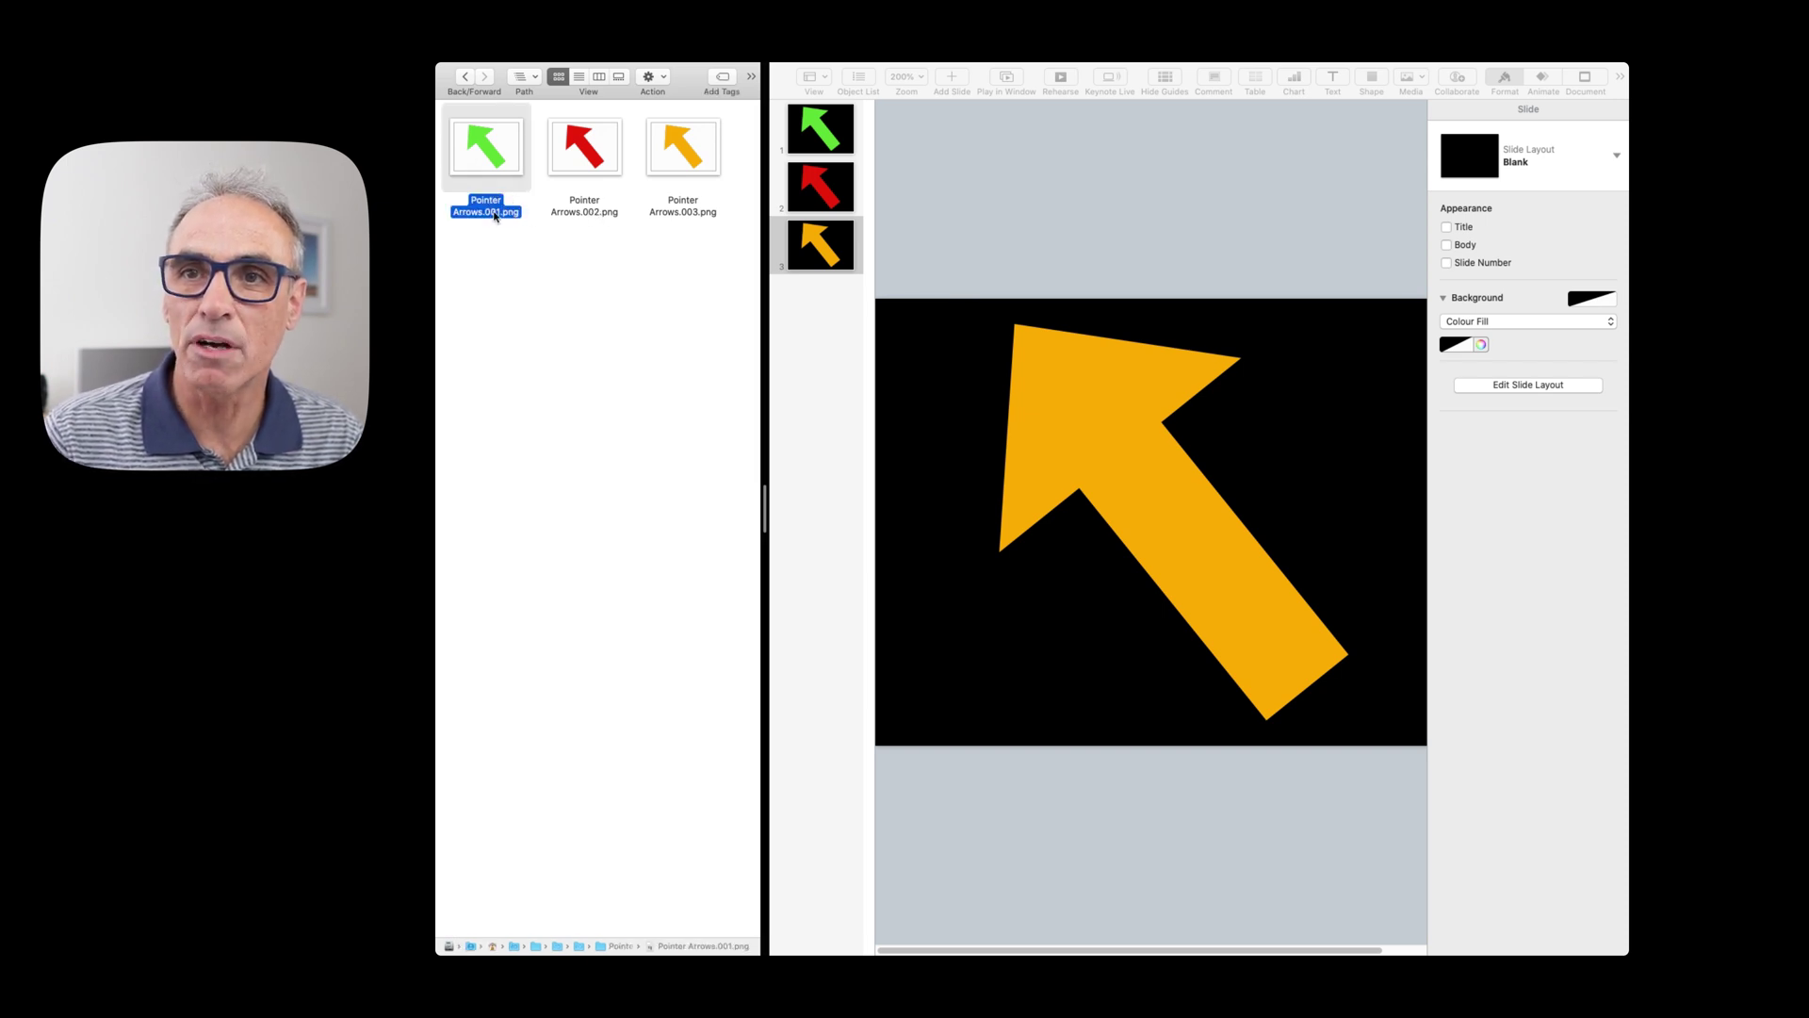
click(490, 214)
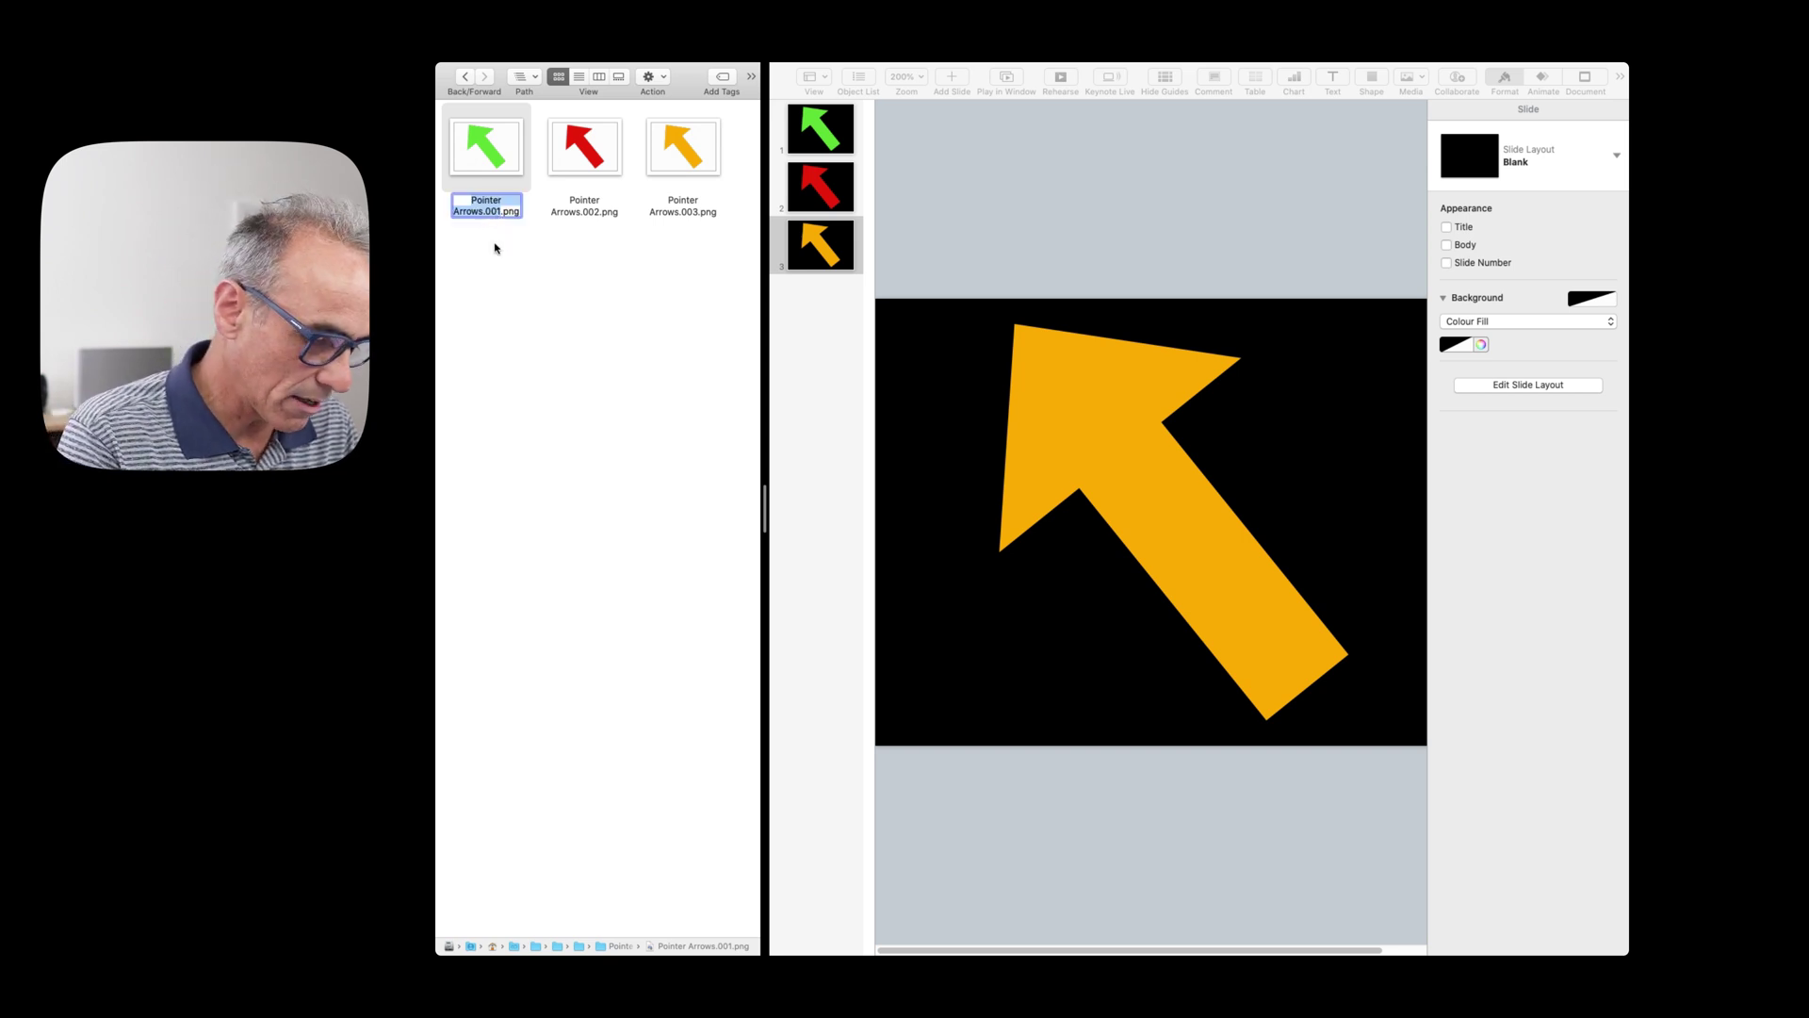
text(Green Arrow)
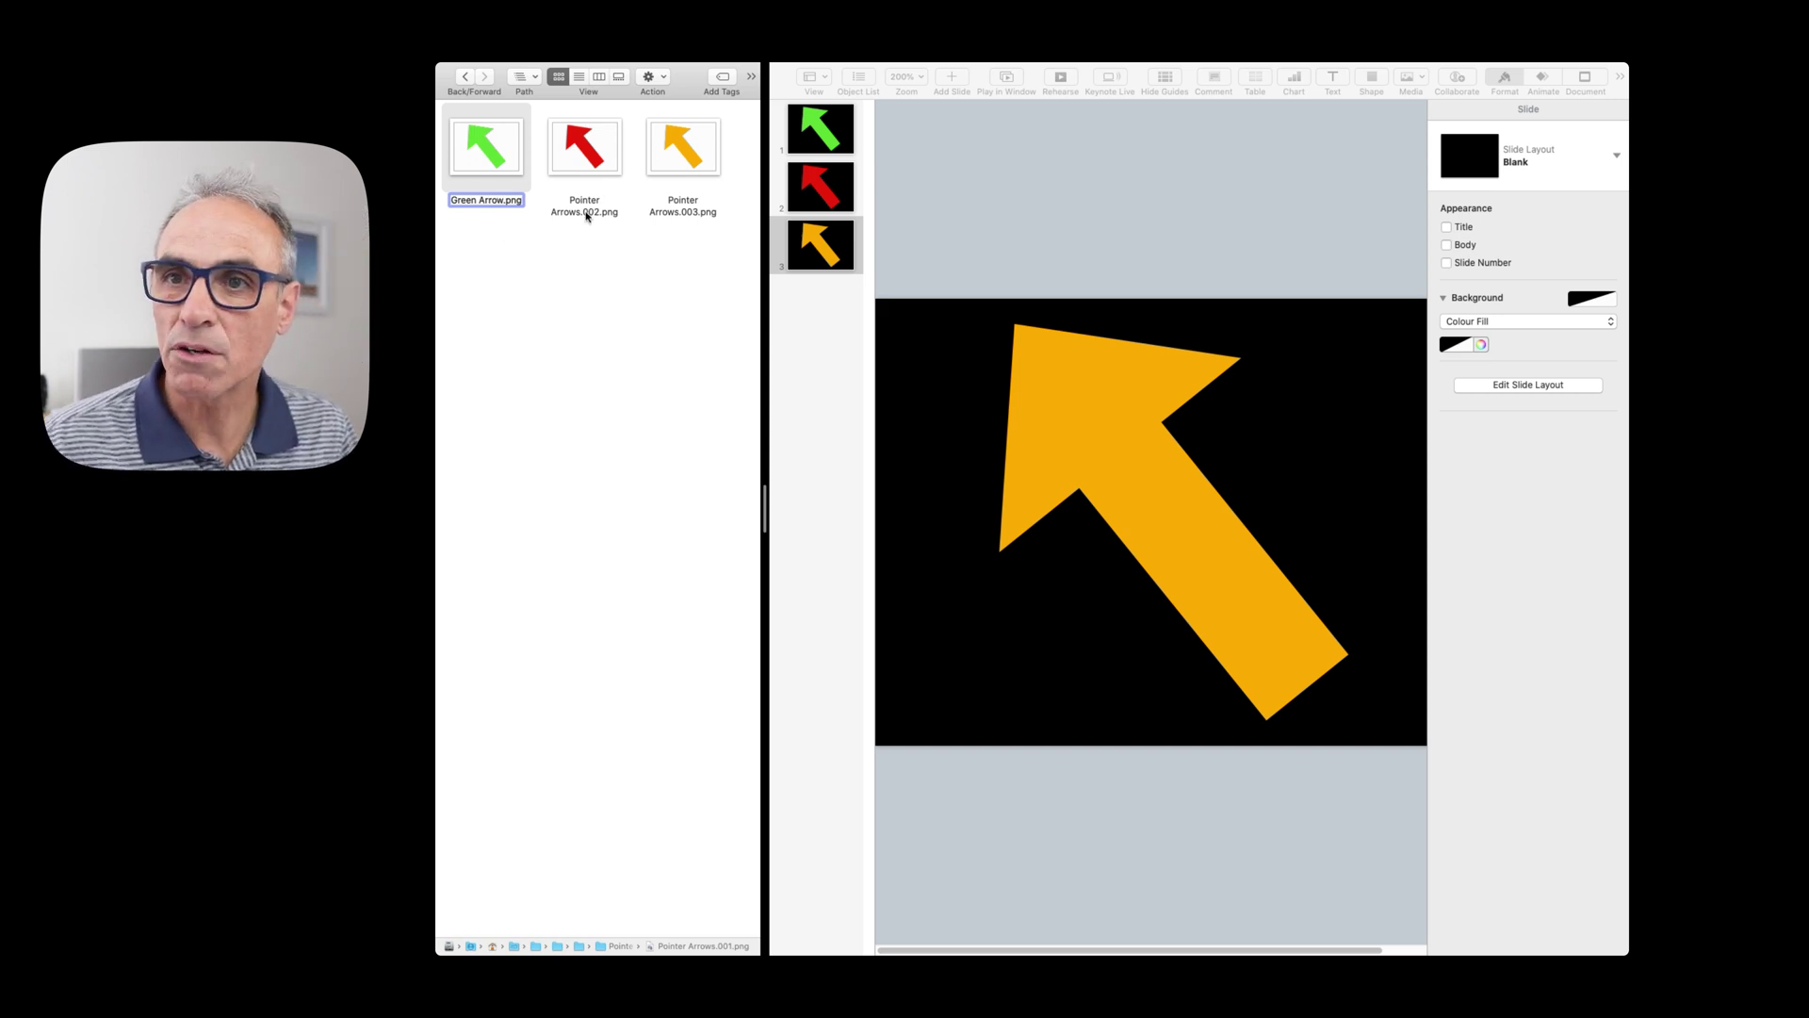
click(586, 212)
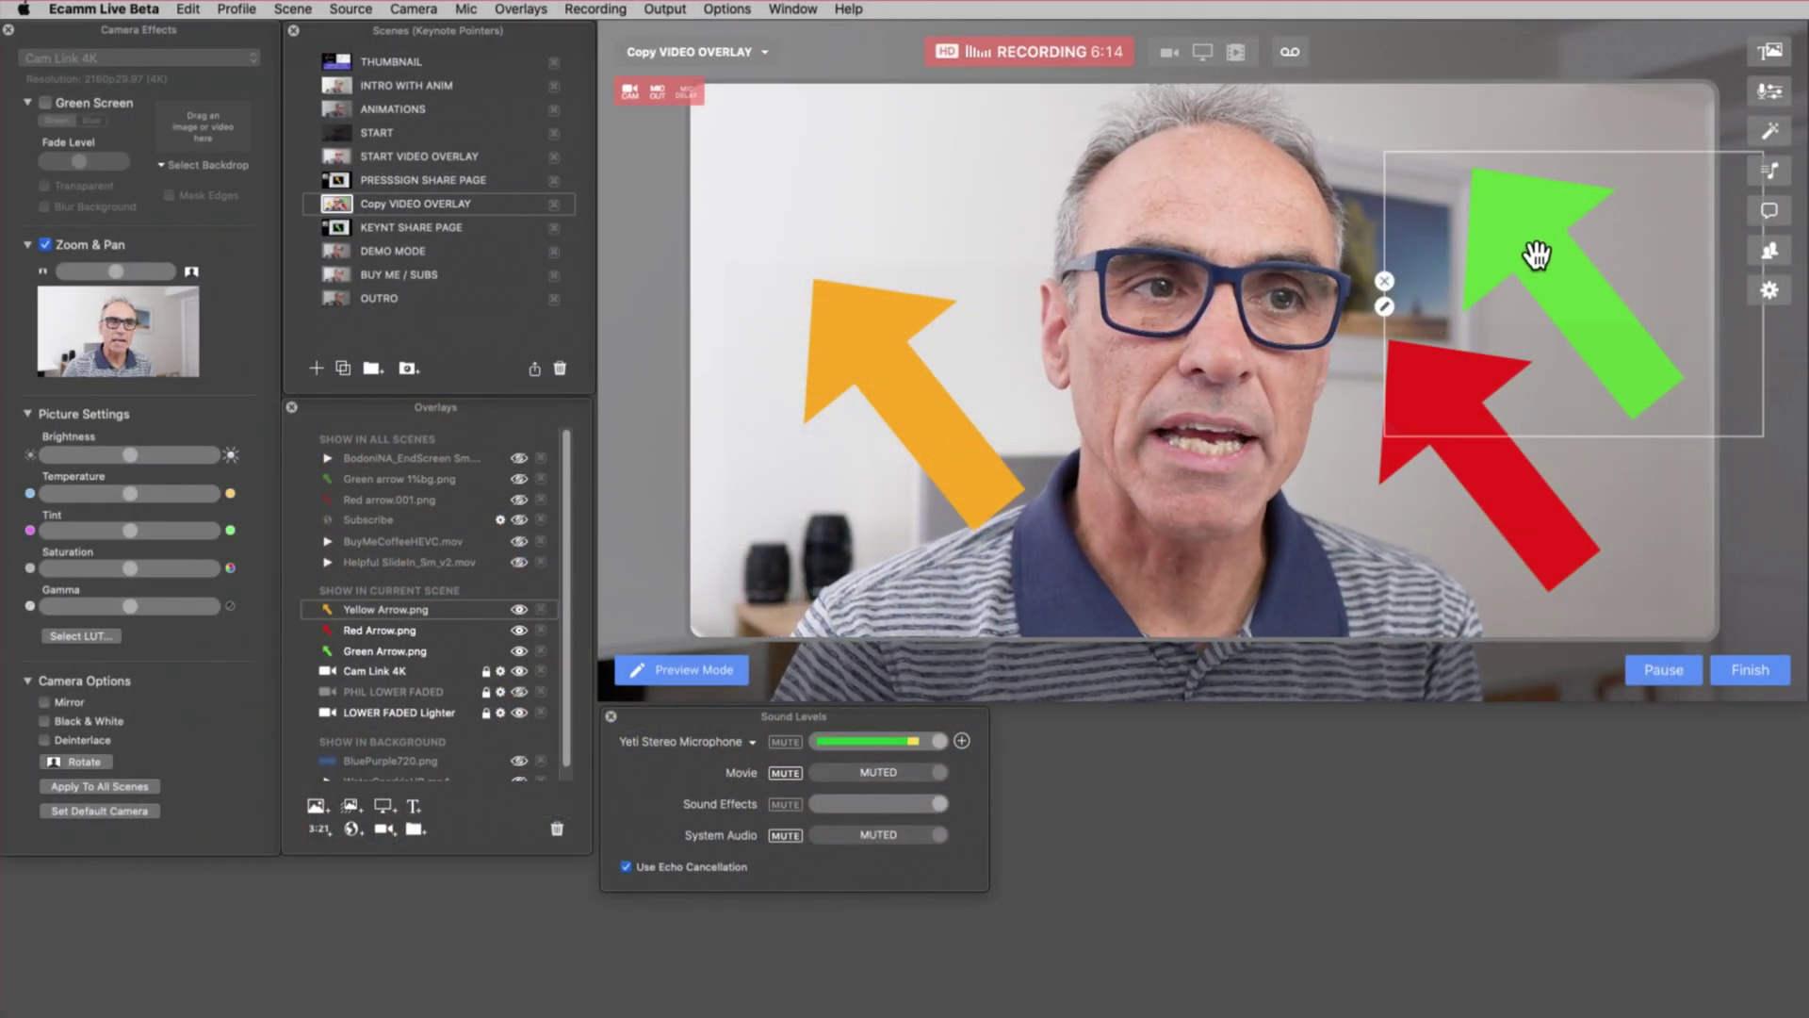
- Move the green arrow overlay to the camera feed's top-right and shrink it
drag(1538, 256, 1425, 226)
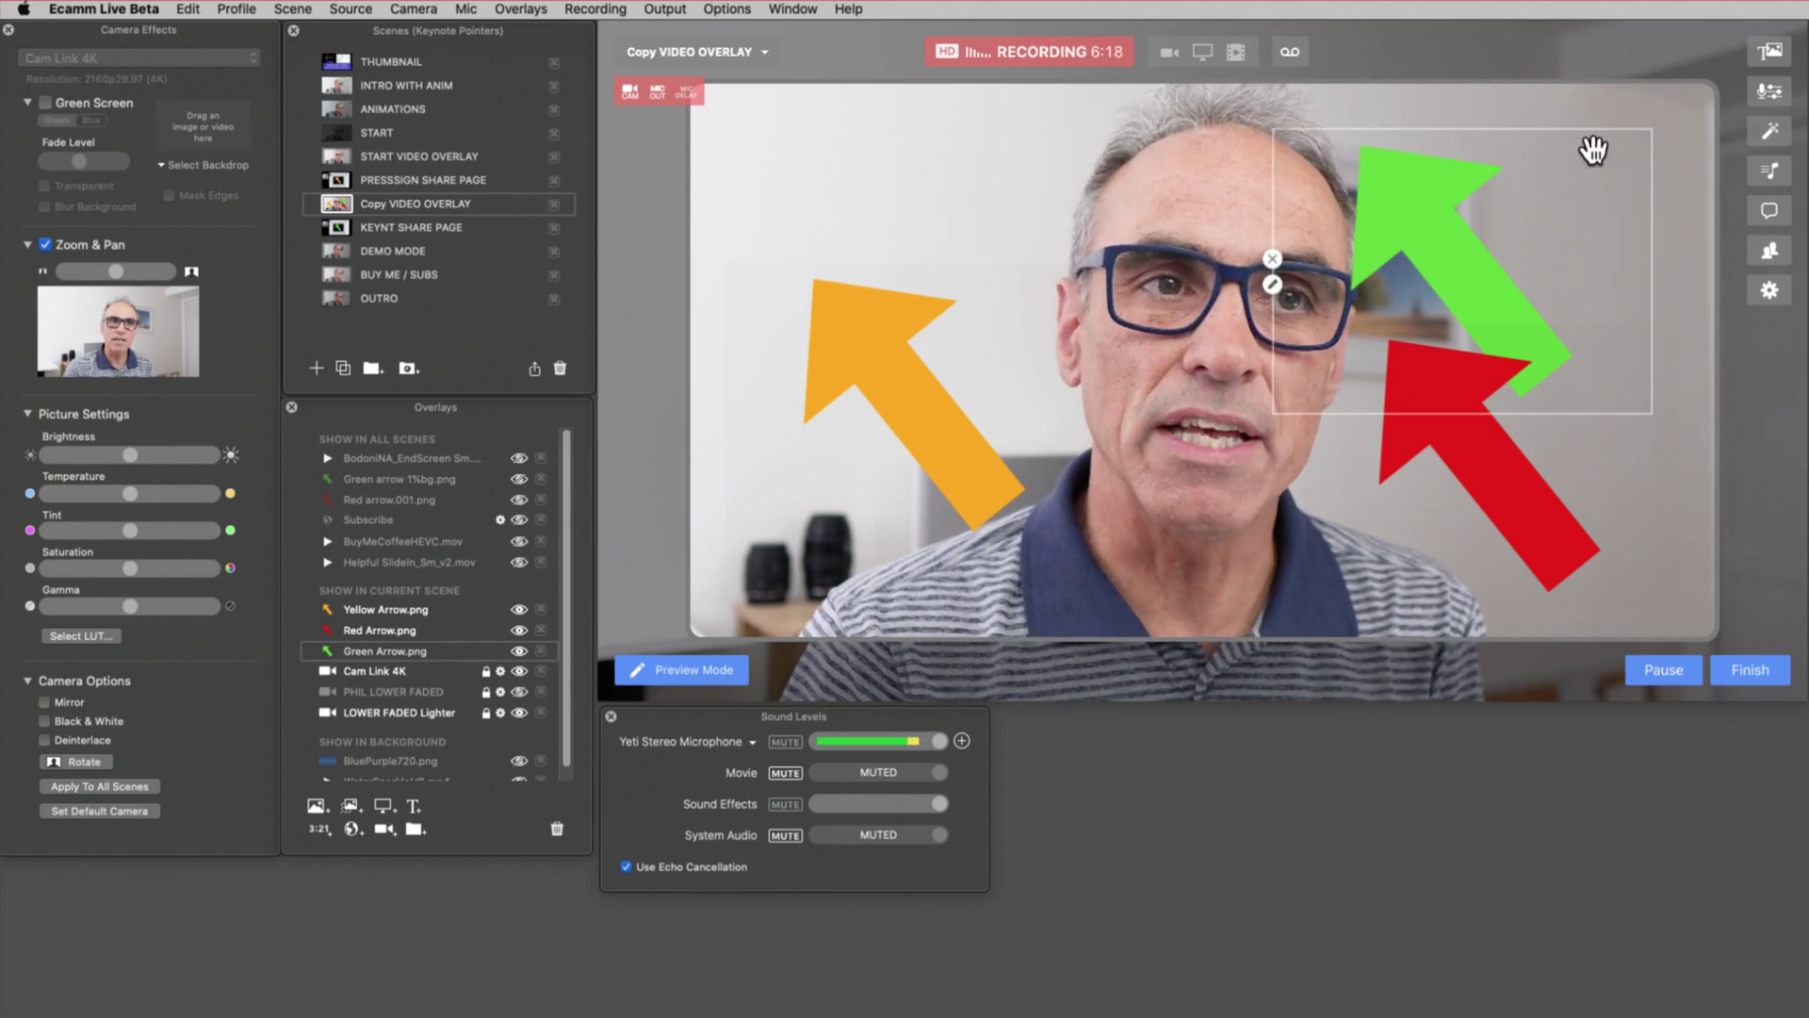
drag(1405, 235, 1409, 222)
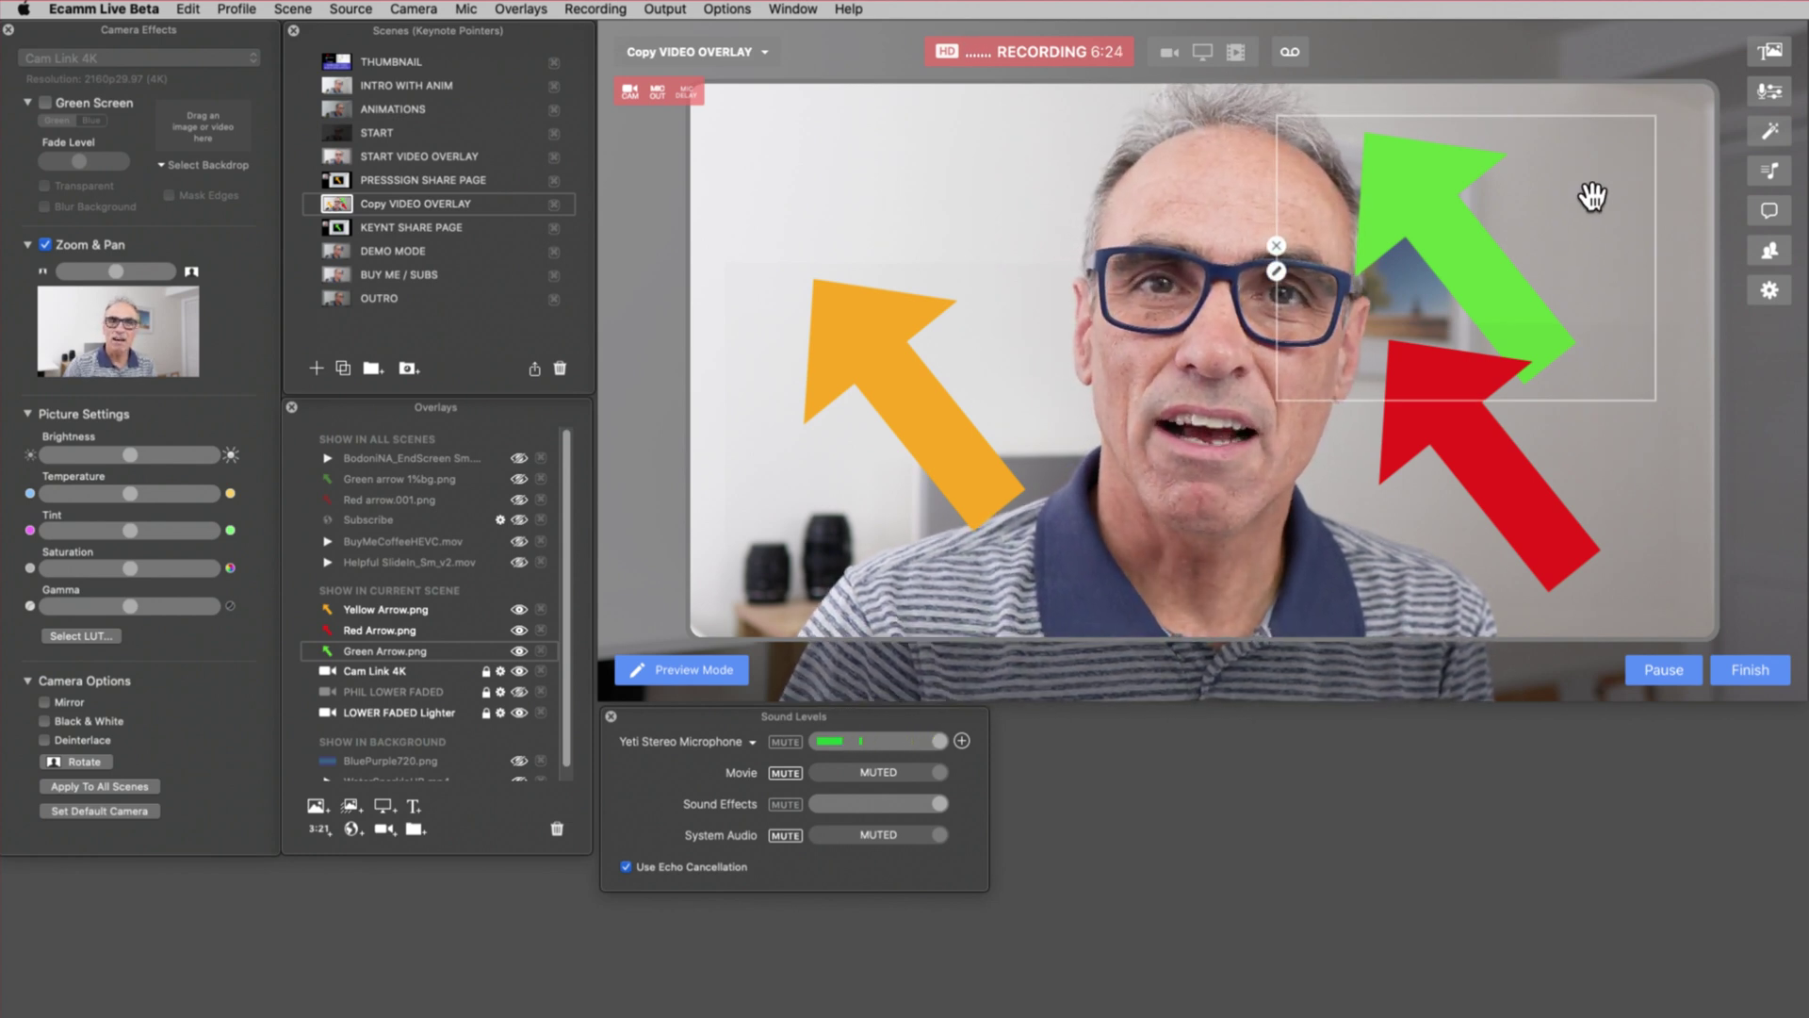
drag(1593, 196, 1550, 203)
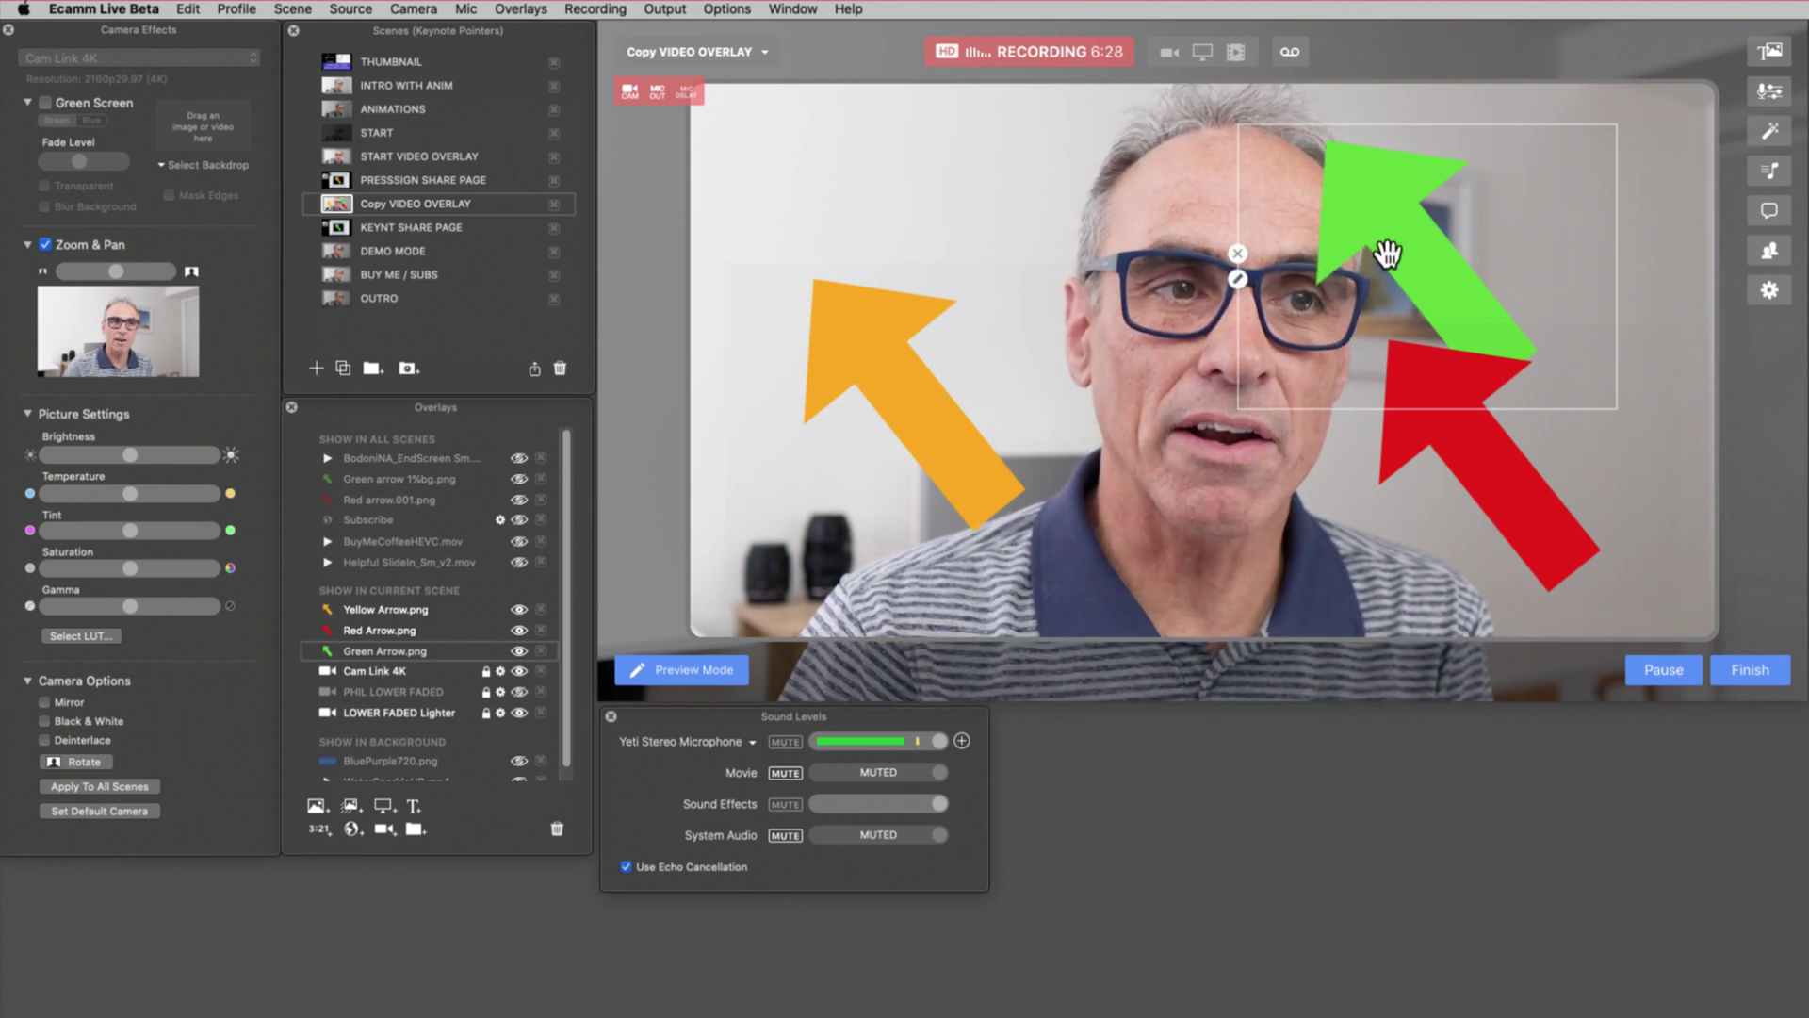
mouse_move(1413, 253)
mouse_down()
mouse_move(1539, 274)
mouse_move(1424, 239)
mouse_up()
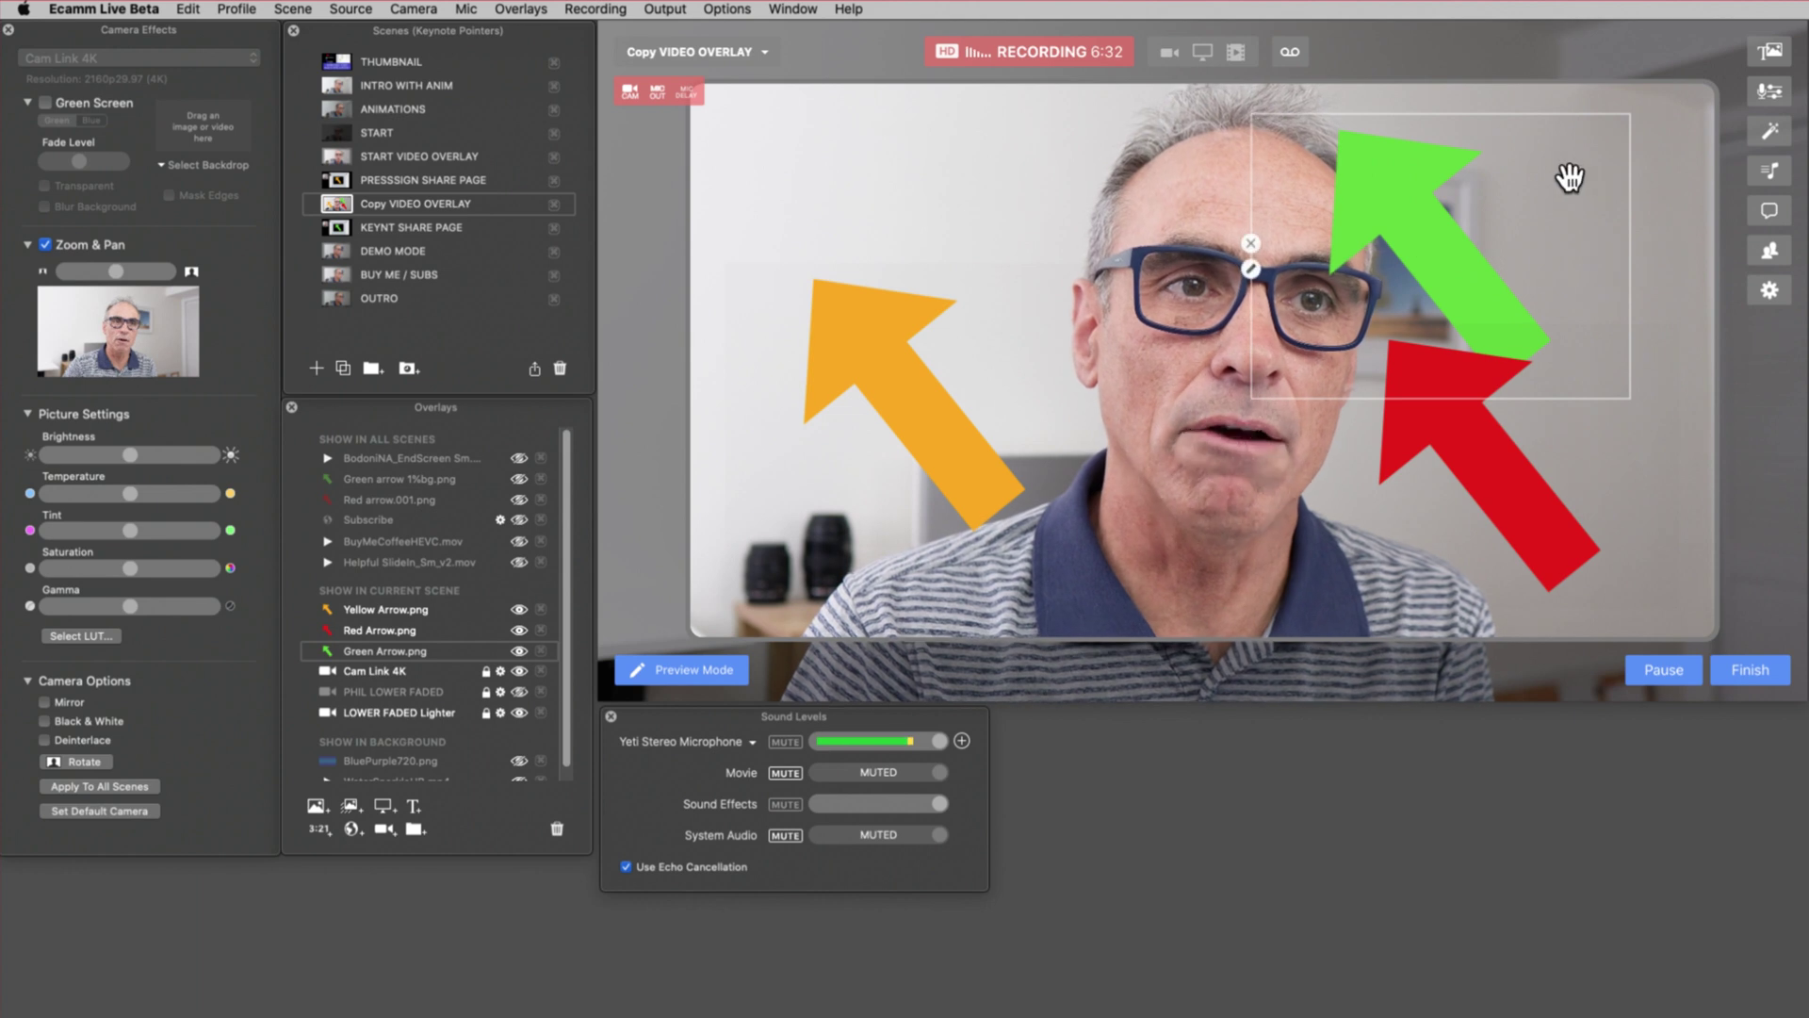
mouse_move(1631, 122)
mouse_down()
mouse_move(1404, 298)
mouse_move(1519, 178)
mouse_move(1612, 138)
mouse_up()
- Shrink the red and yellow arrow overlays and move the yellow one to the lower left
click(1478, 476)
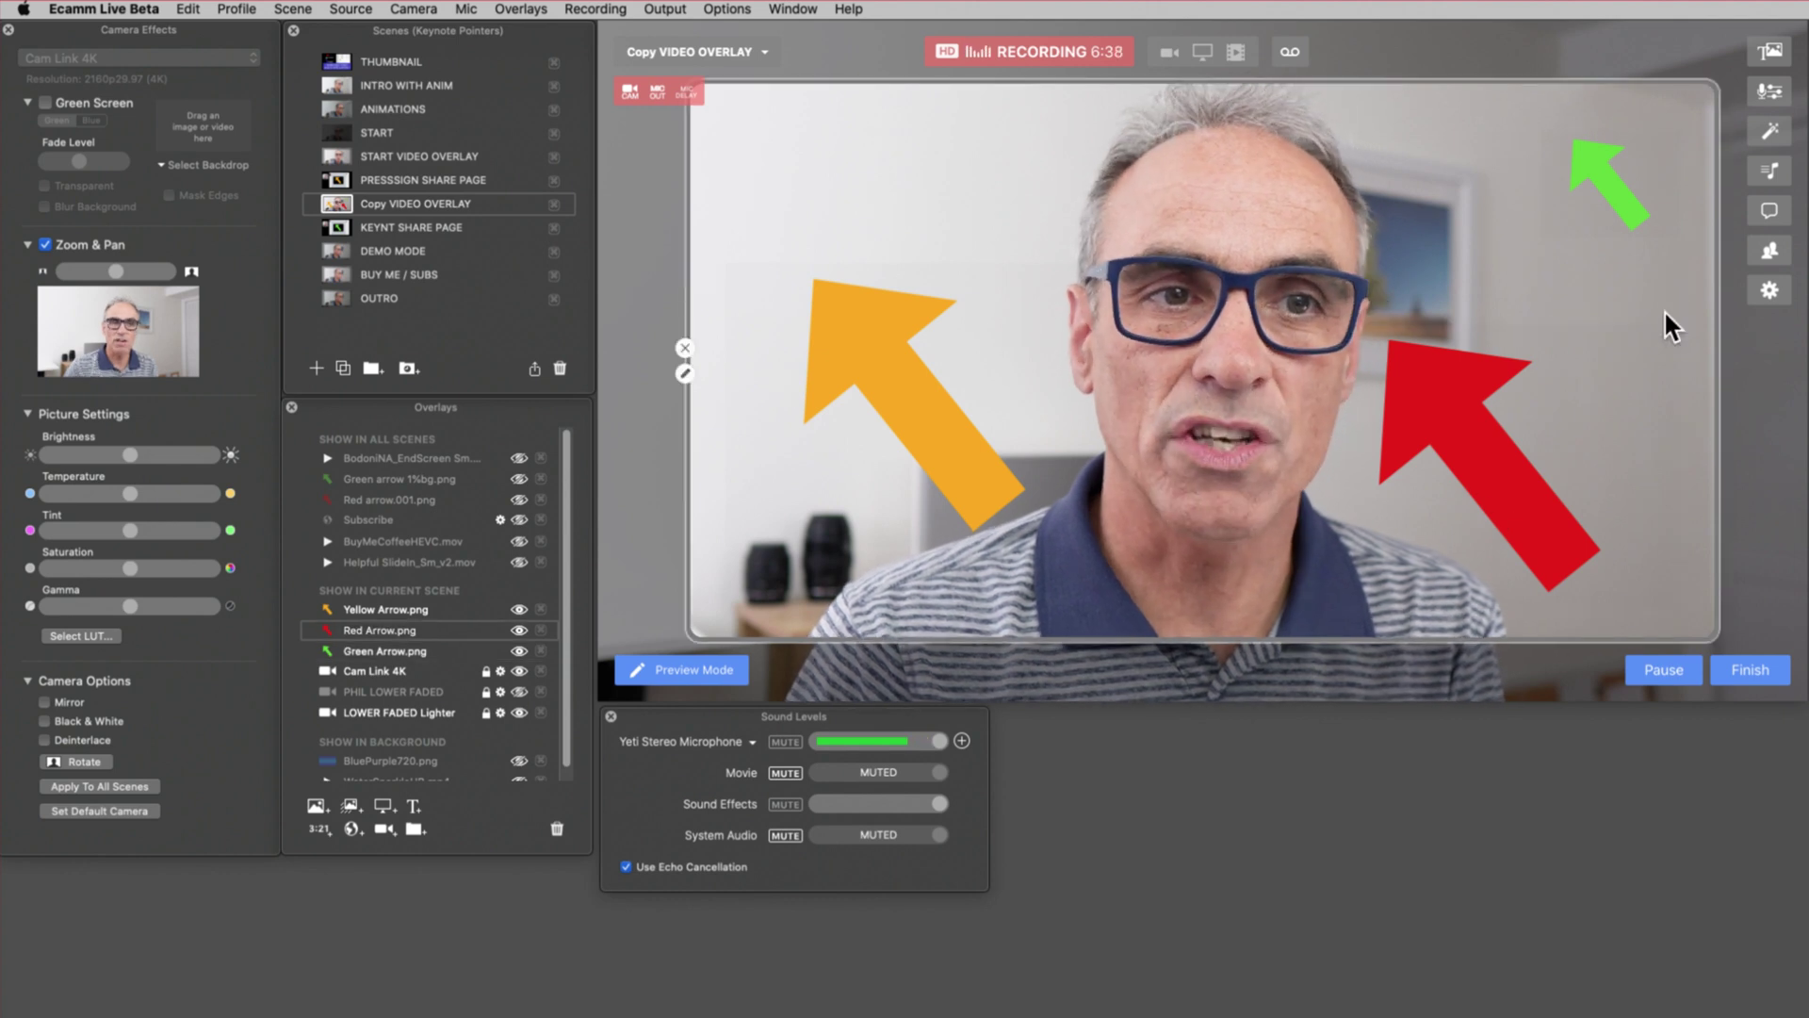
drag(1665, 333, 1547, 219)
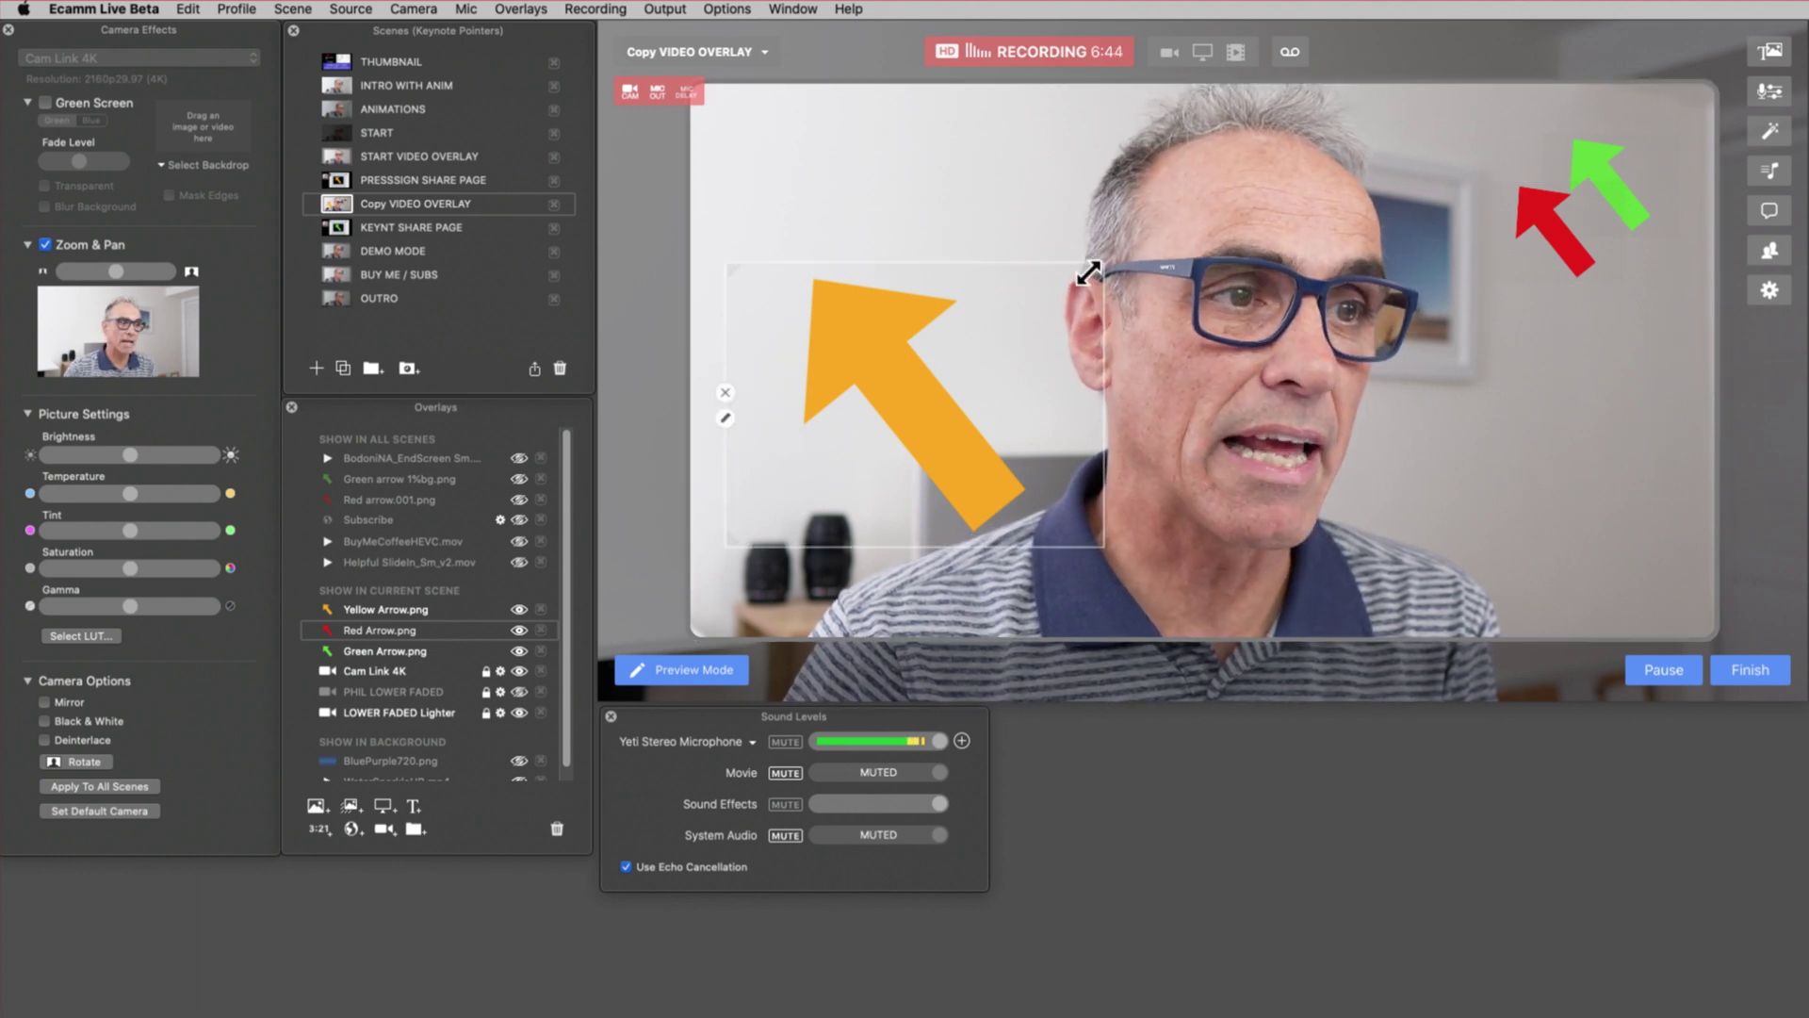
drag(1086, 272, 1559, 323)
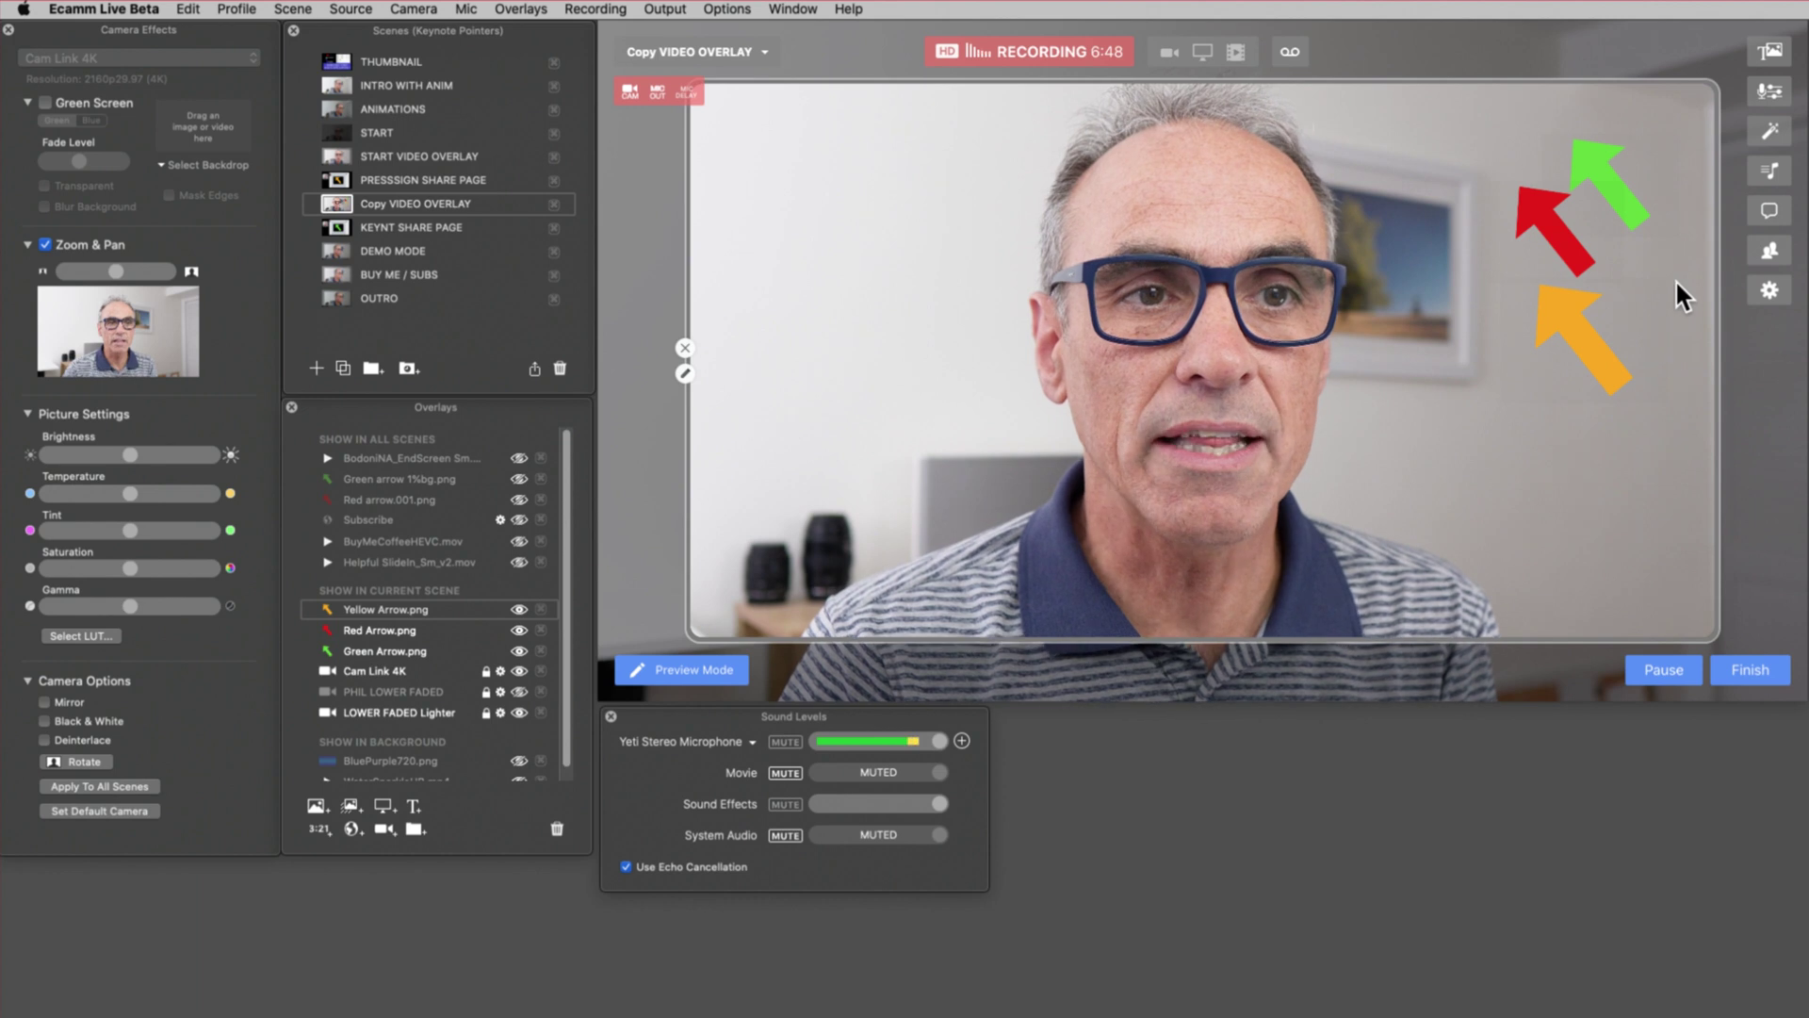
drag(1656, 283, 1635, 299)
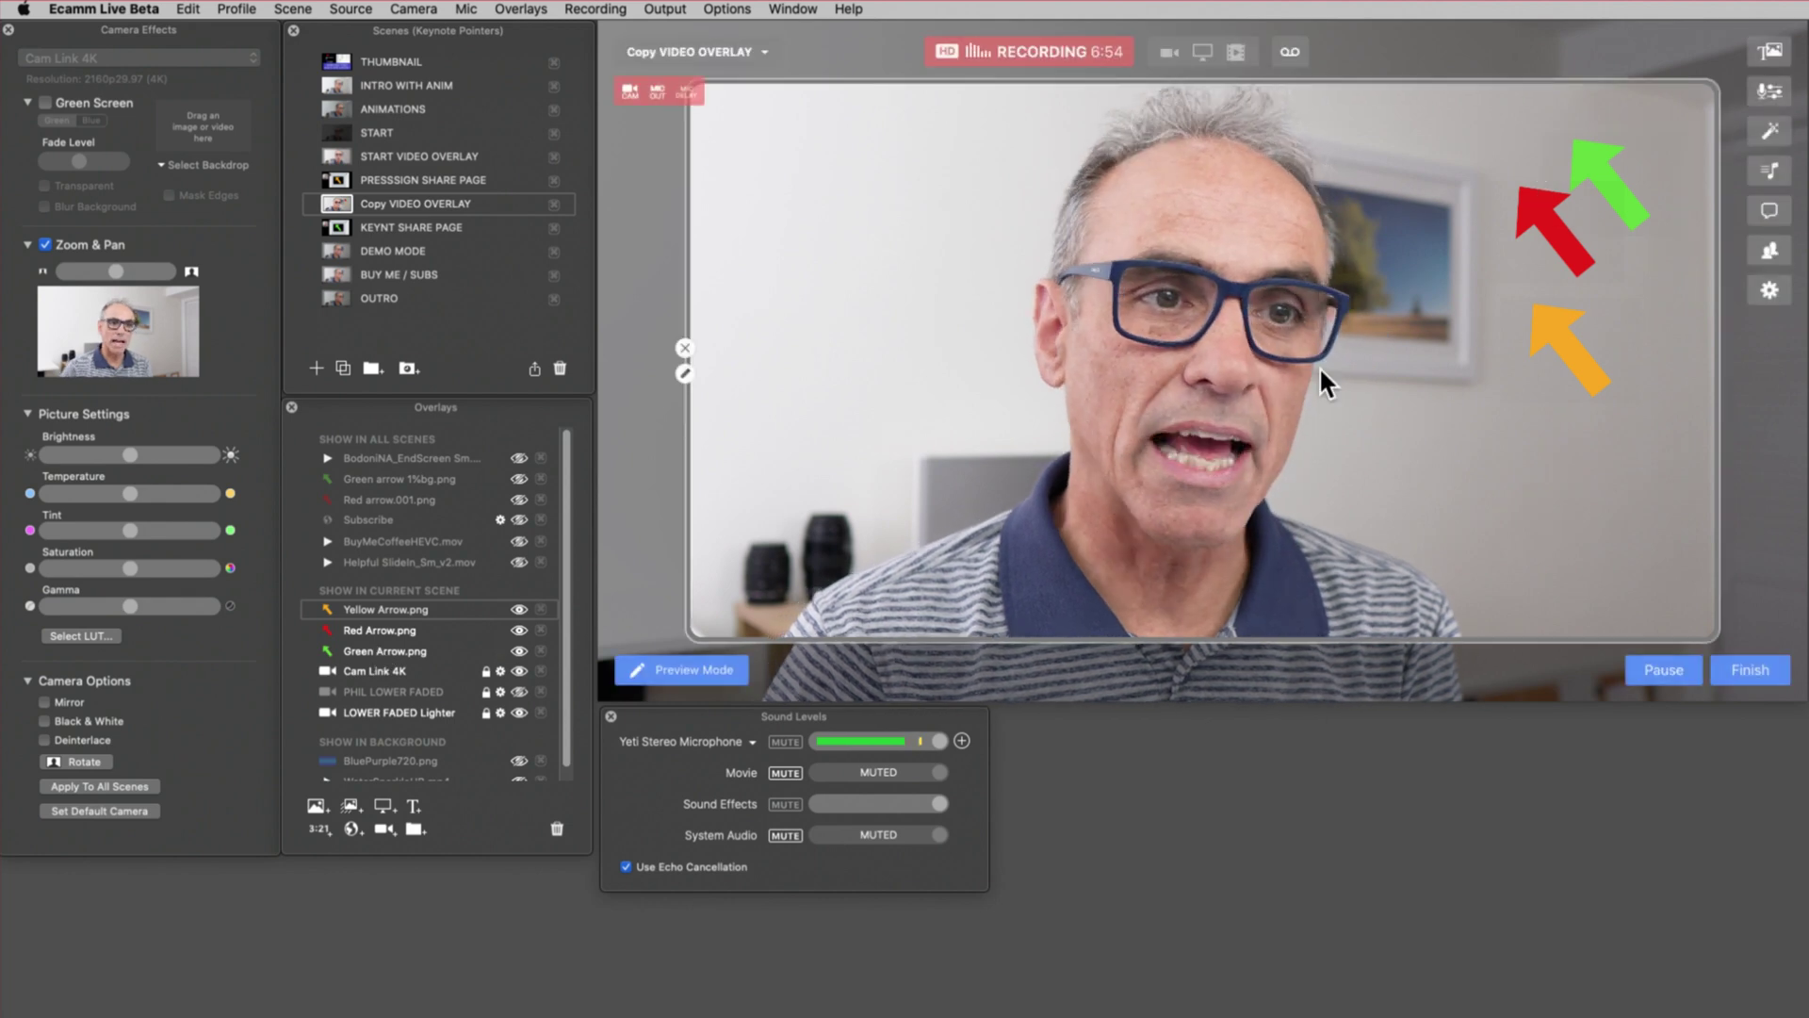
drag(1529, 335, 377, 650)
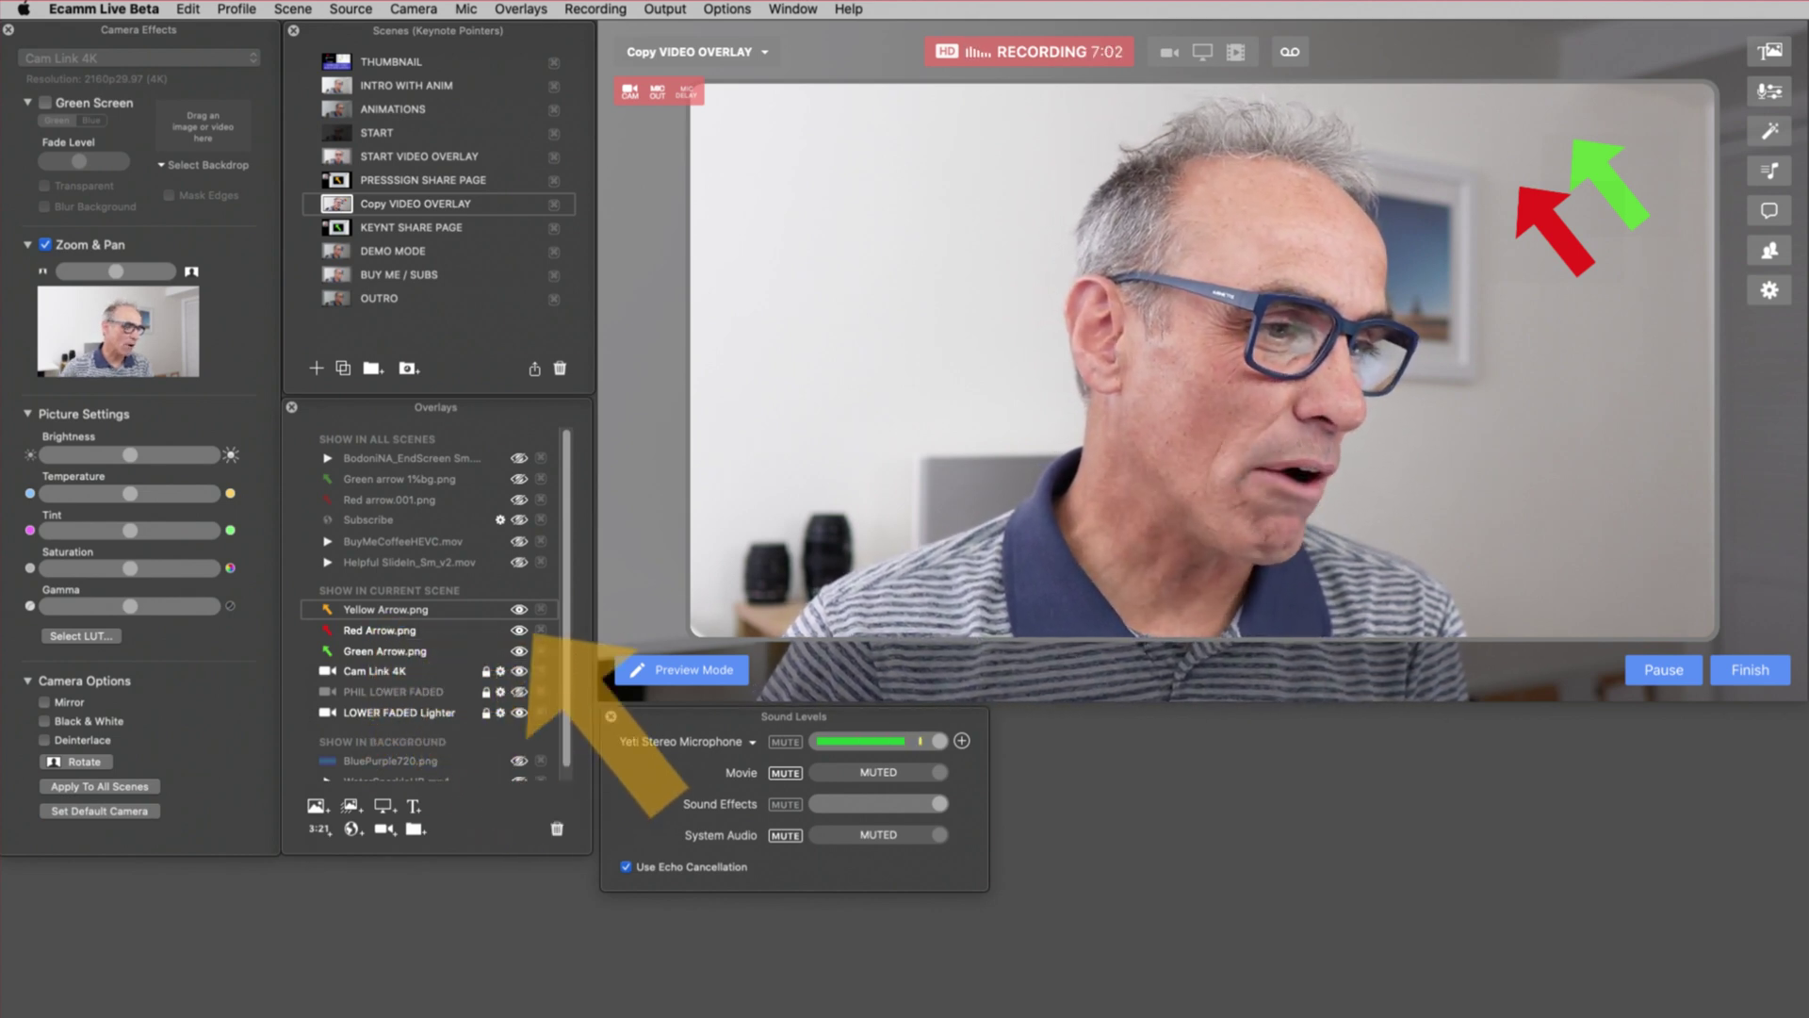
- Move the yellow arrow overlay up beside the face, just right of the glasses, below the red arrow
drag(1376, 360, 1489, 334)
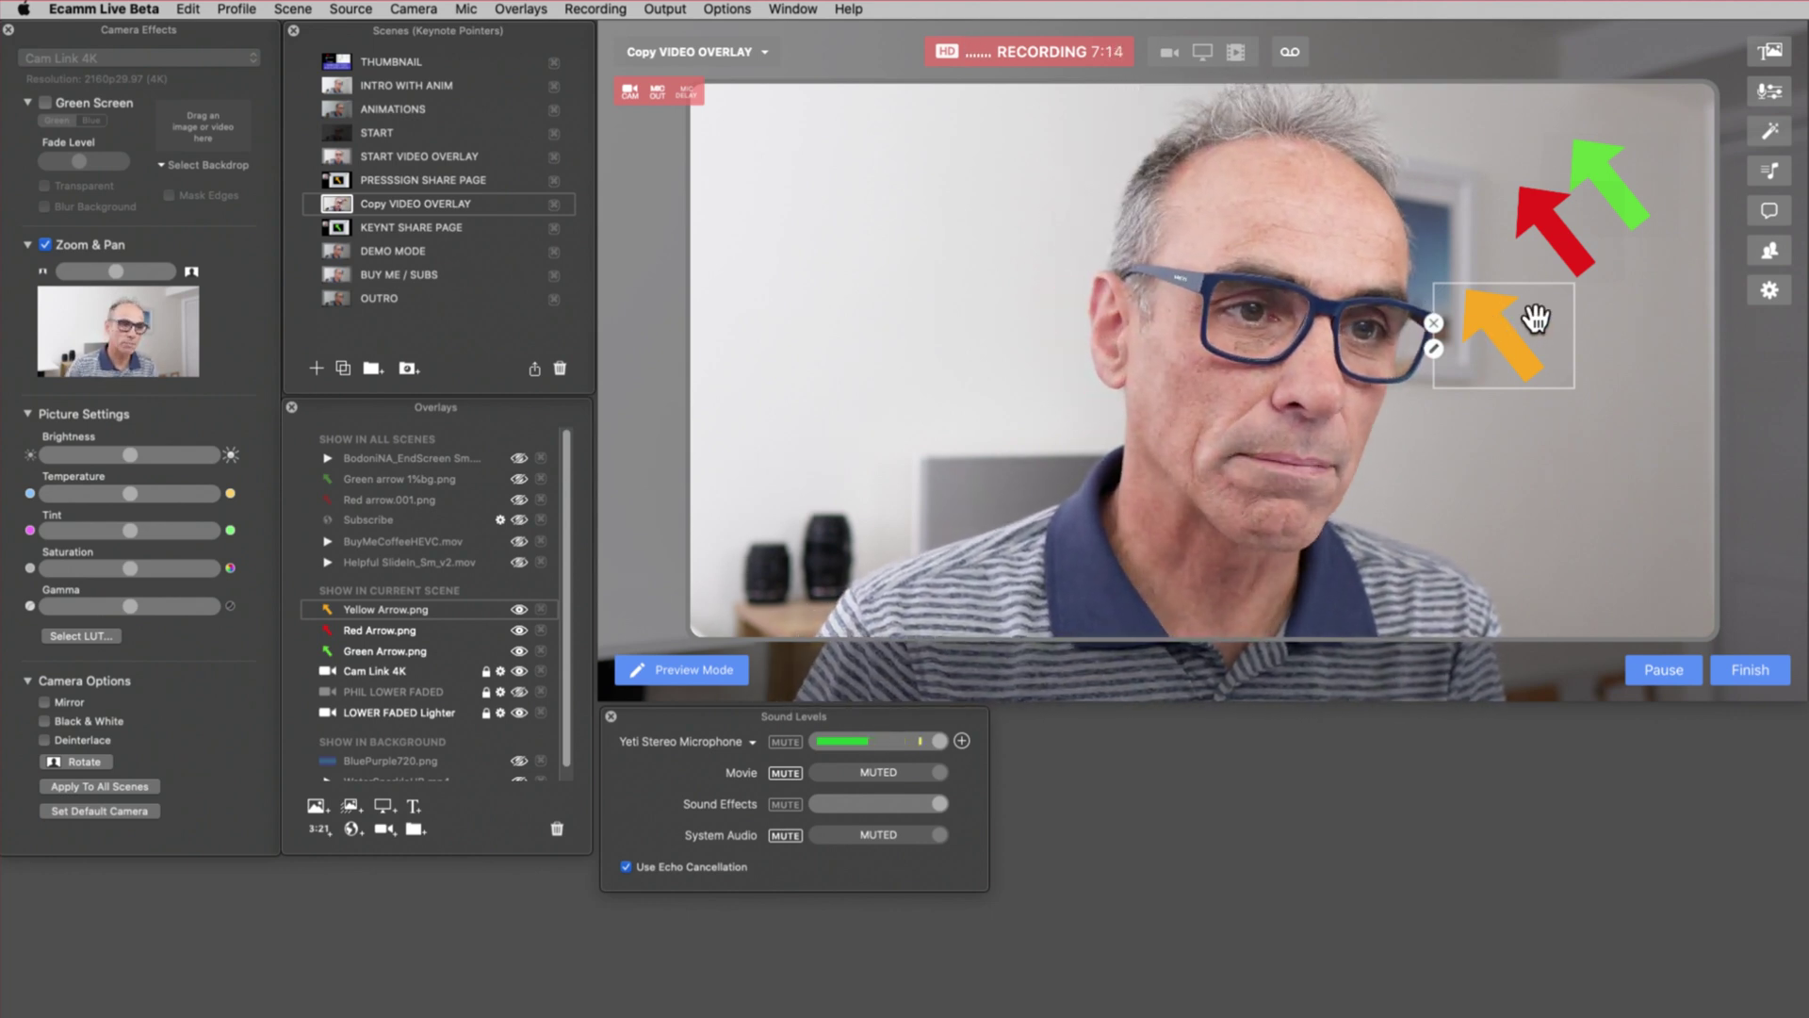
drag(1547, 302, 1539, 372)
mouse_move(1539, 372)
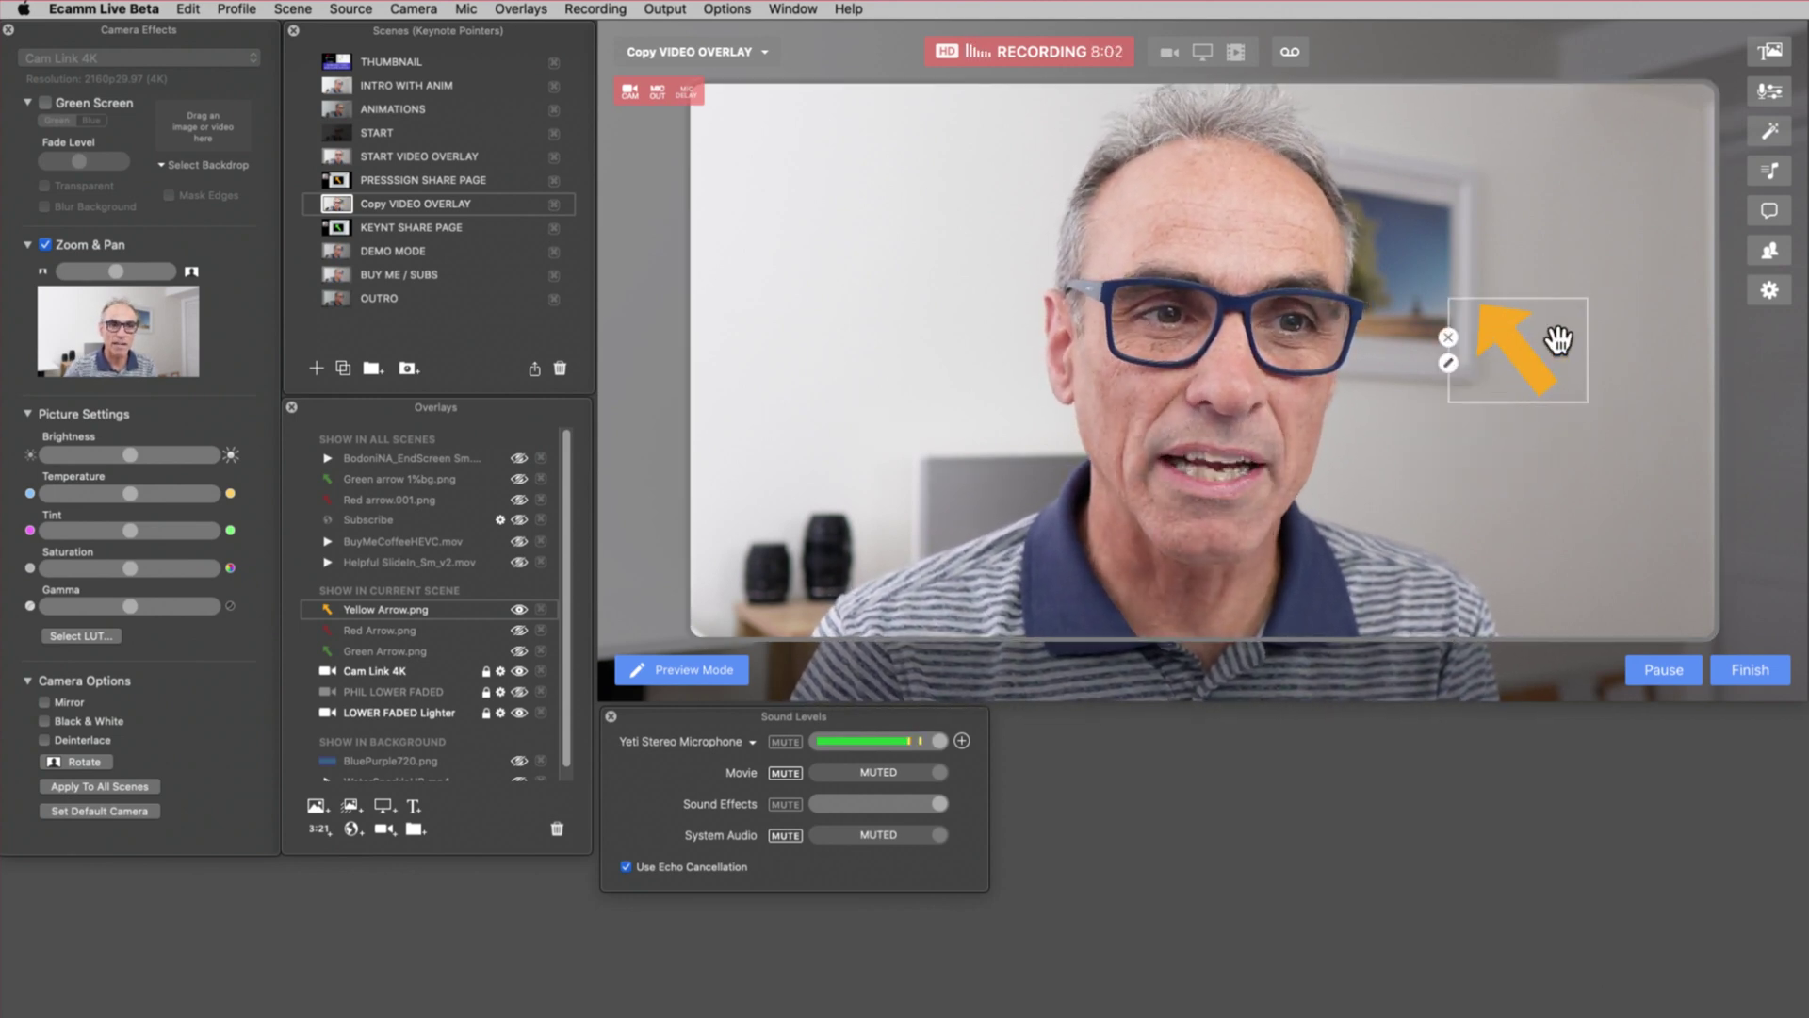
- Resize and nudge the yellow arrow slightly left and lower so it points at the face from the right
drag(1565, 318, 1587, 387)
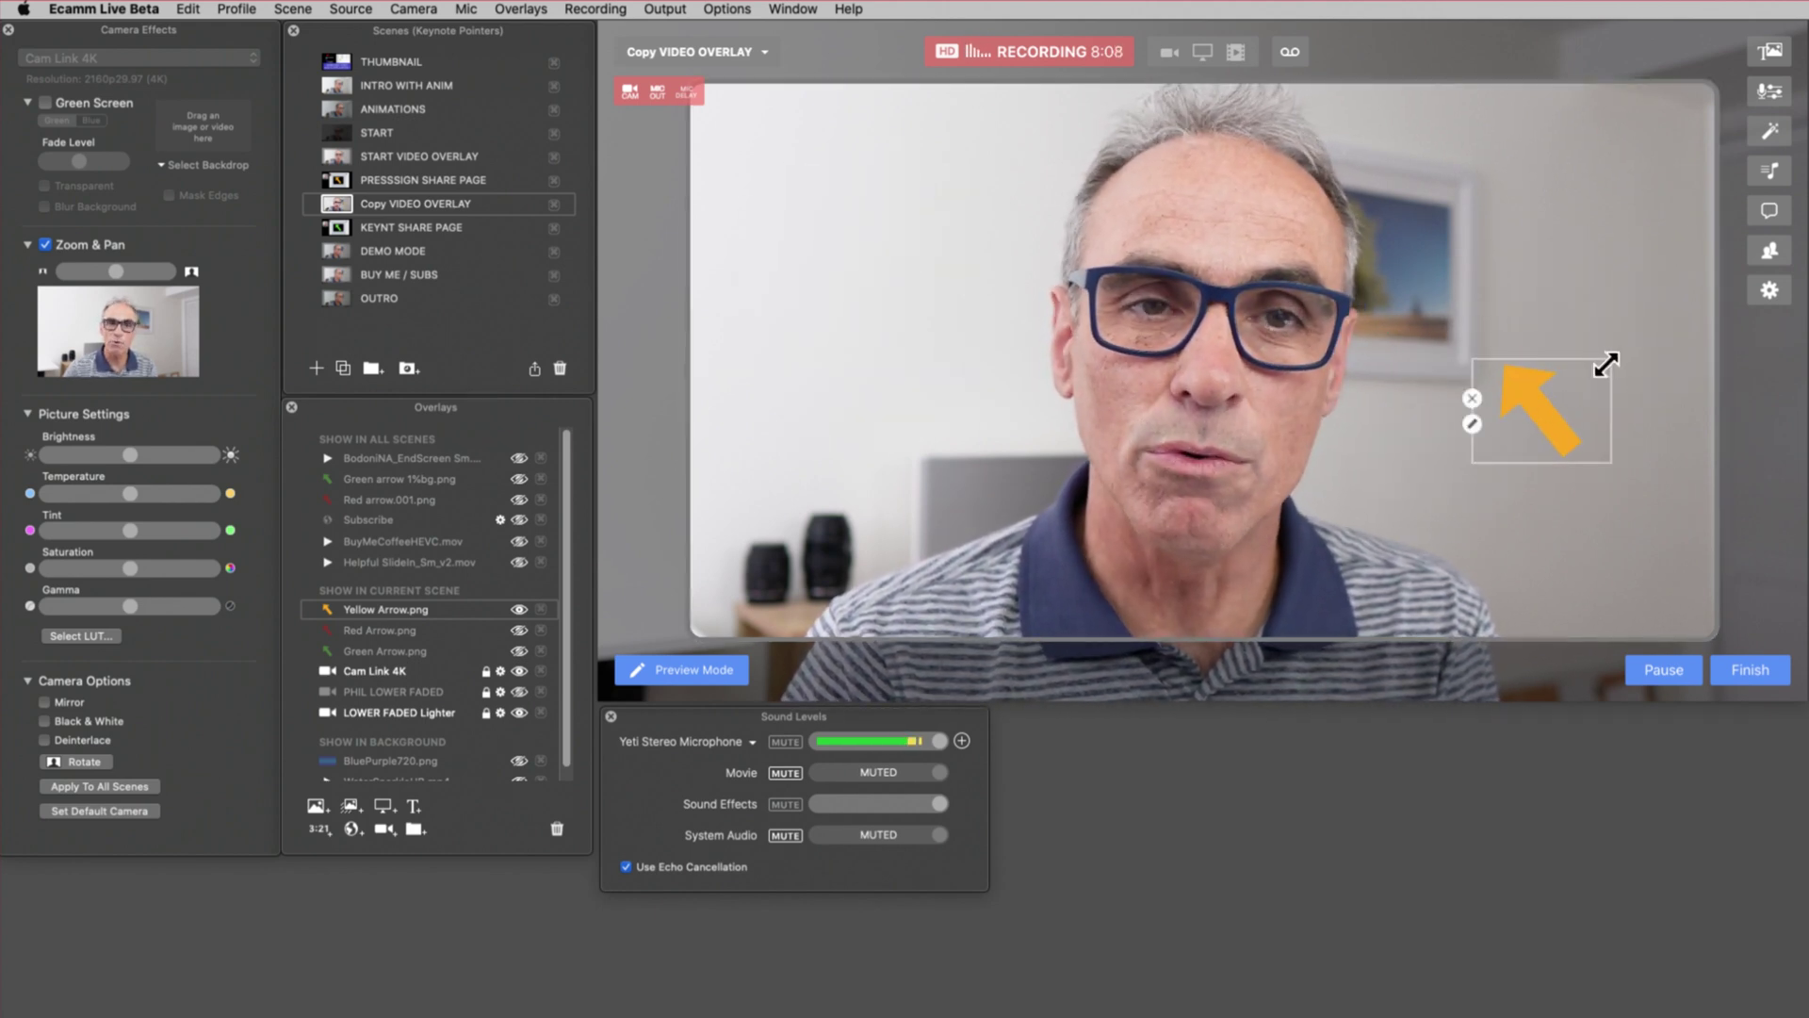
drag(1605, 366, 1506, 430)
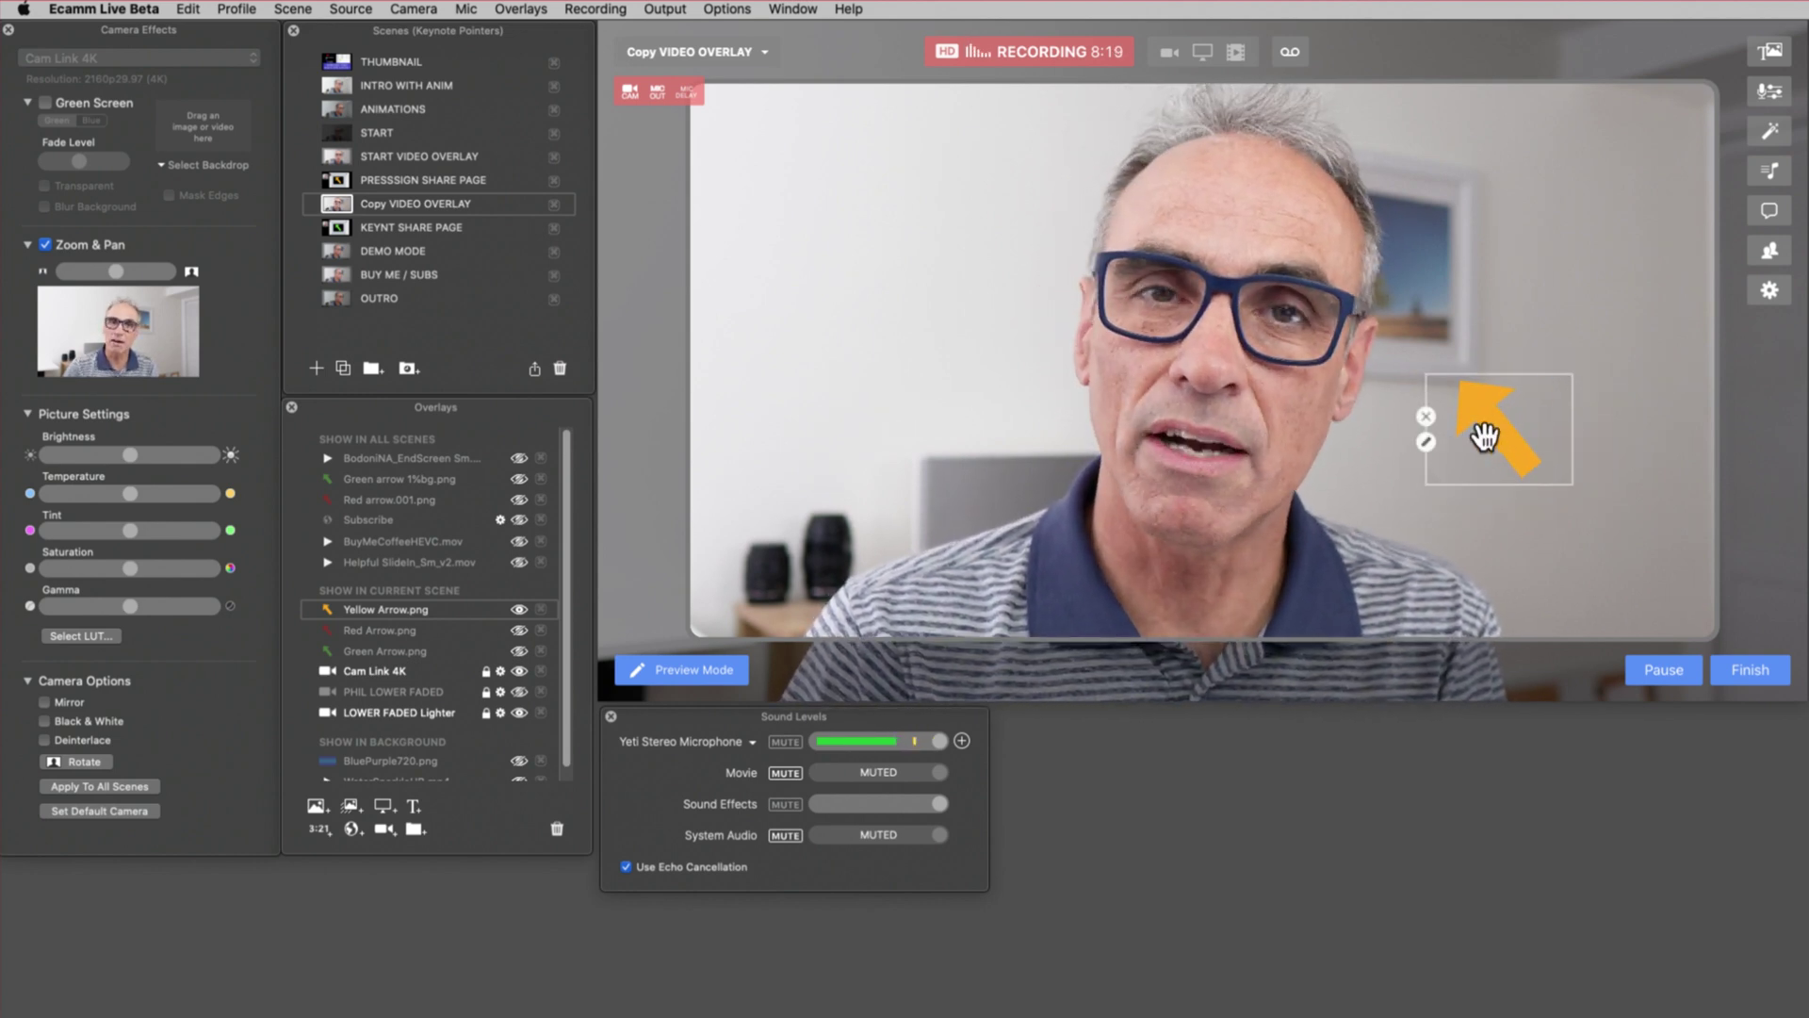
drag(1485, 435, 1497, 443)
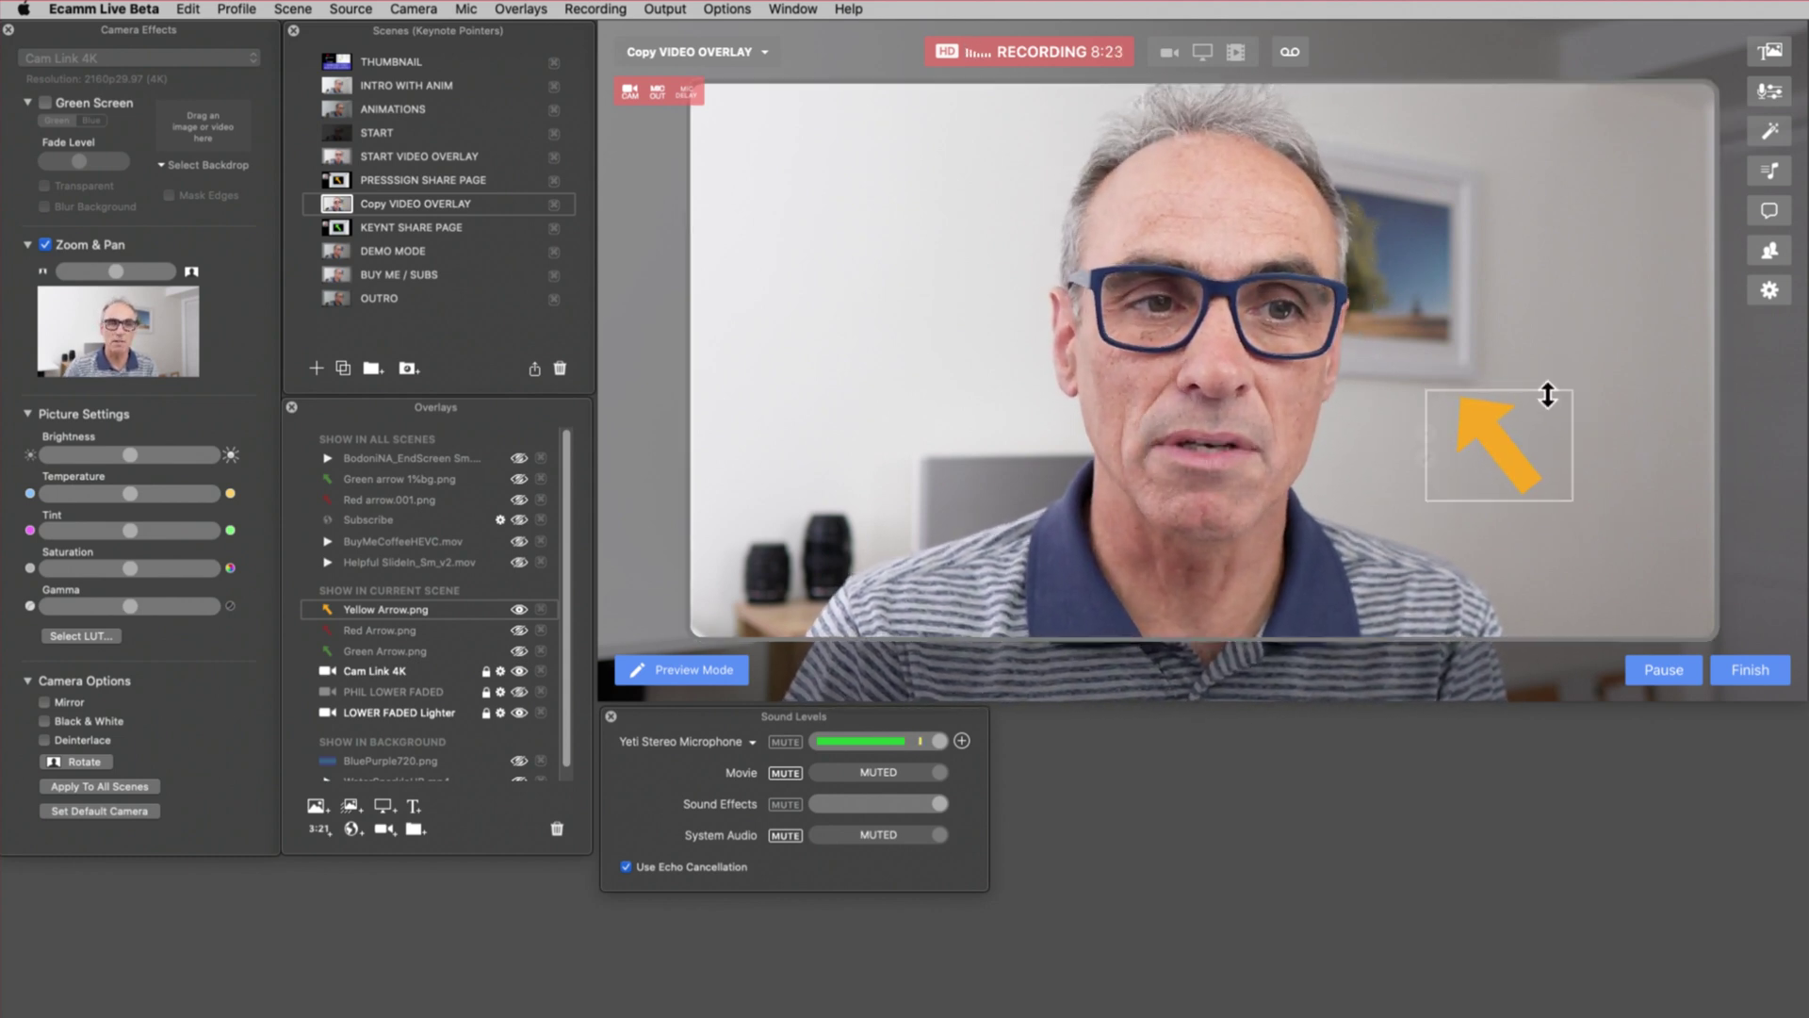
mouse_move(1571, 390)
mouse_down()
mouse_move(1629, 314)
mouse_move(1547, 392)
mouse_move(1559, 380)
mouse_up()
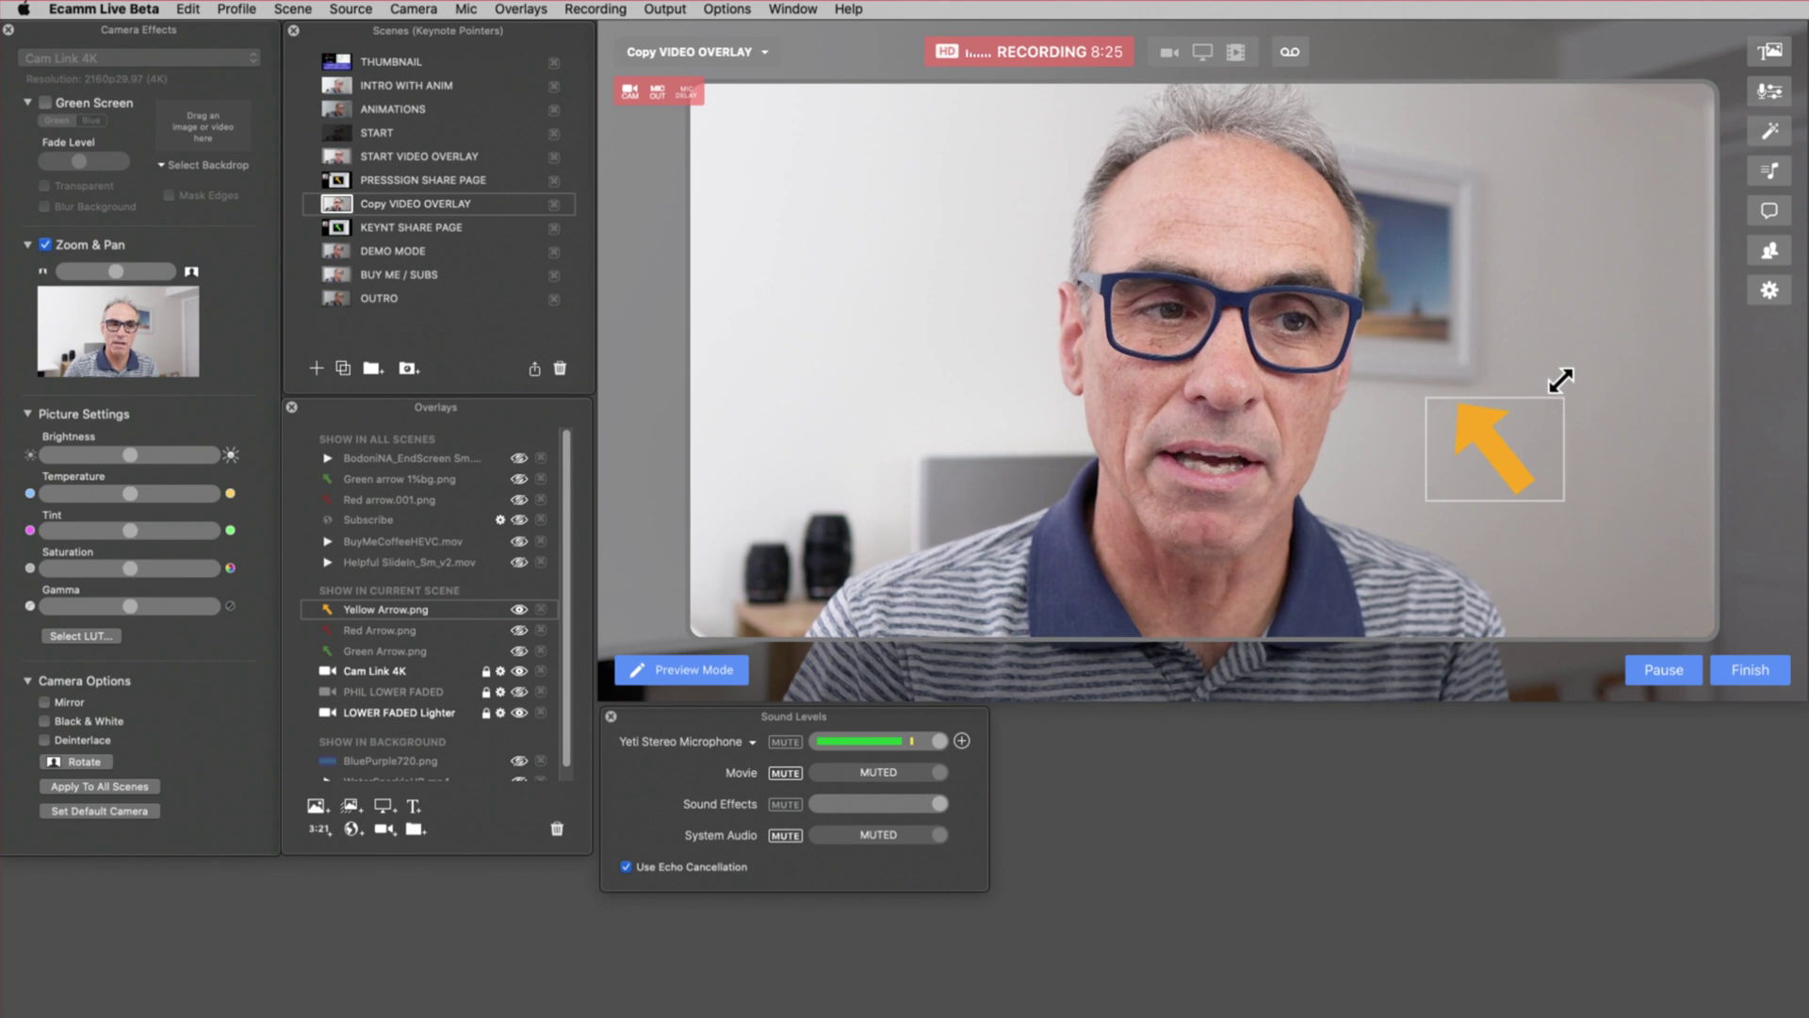
drag(1486, 453, 1501, 426)
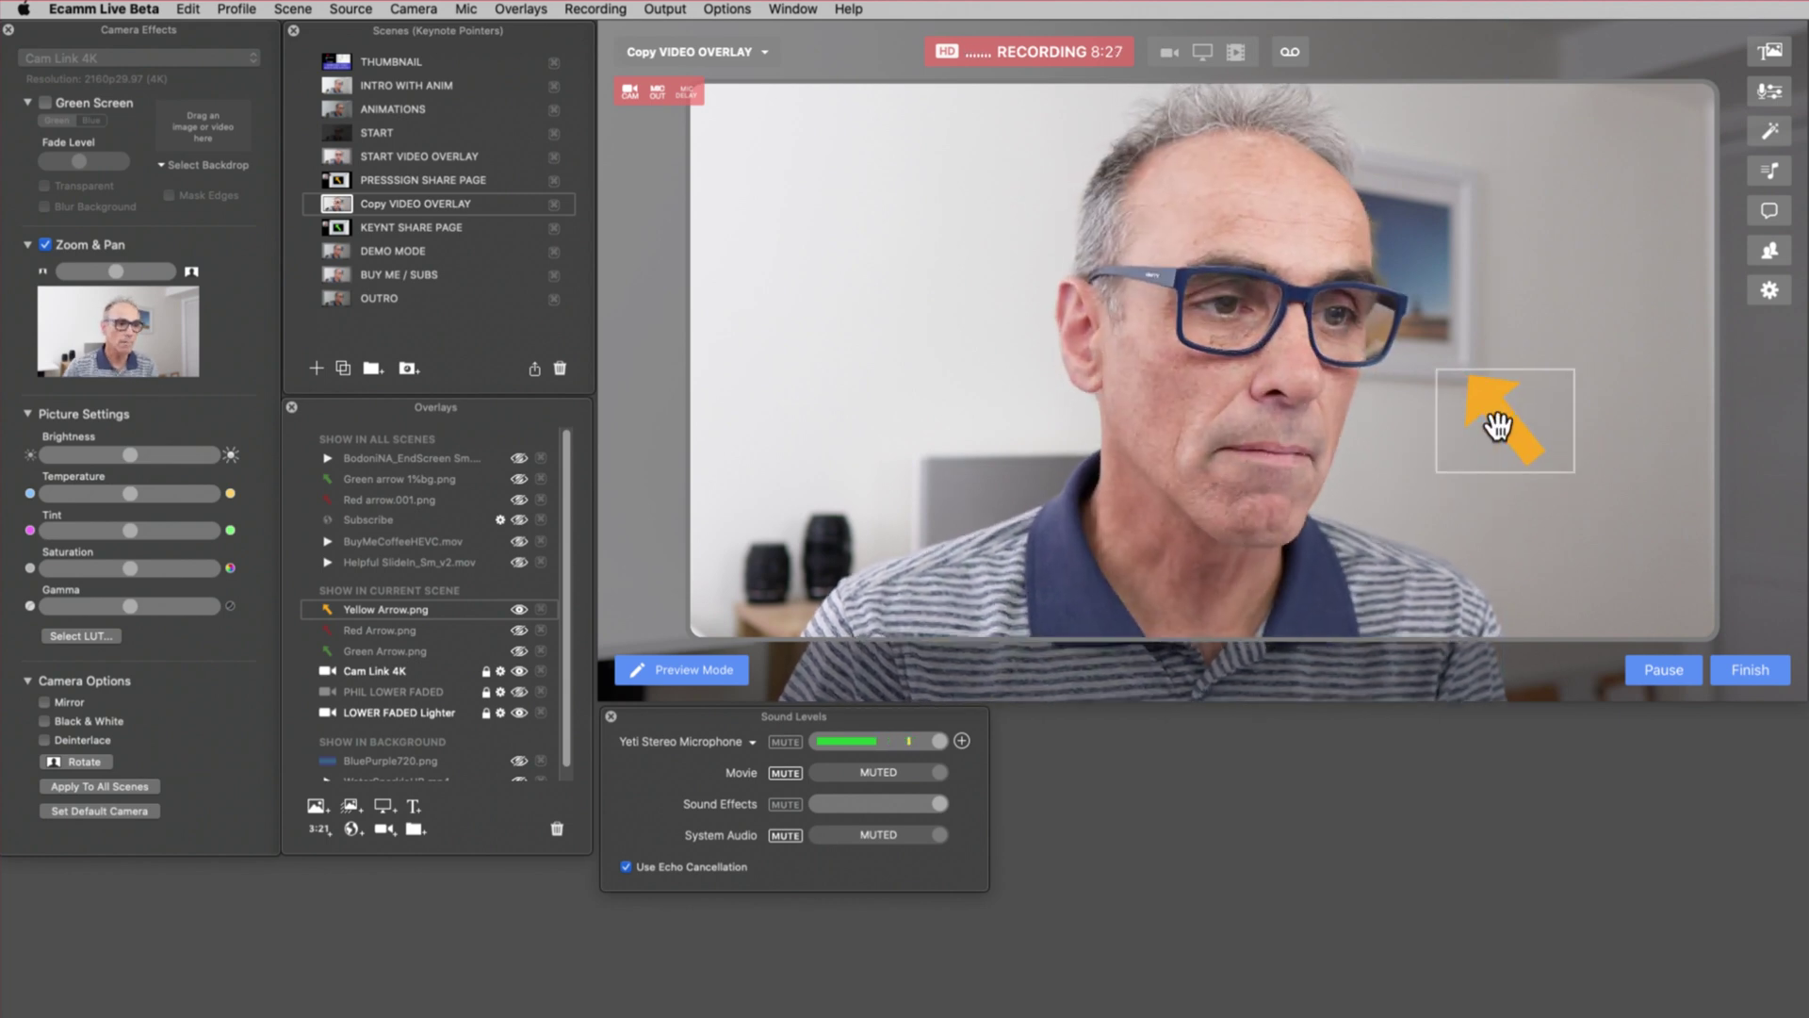